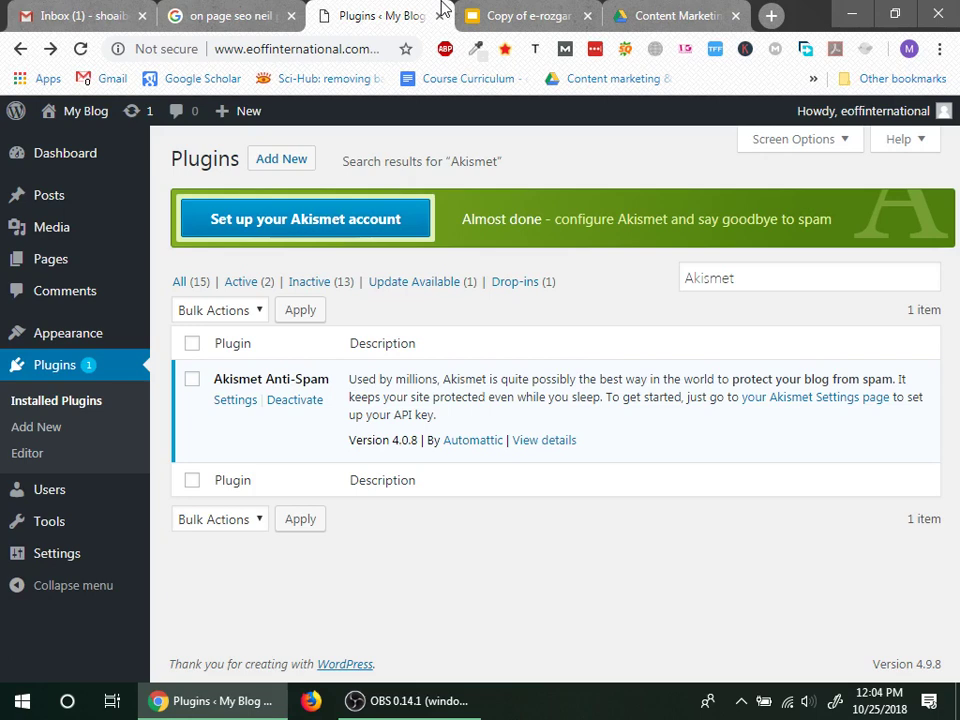
# Step: Start the Akismet Anti-Spam account setup from its banner on the Plugins page
pyautogui.click(358, 228)
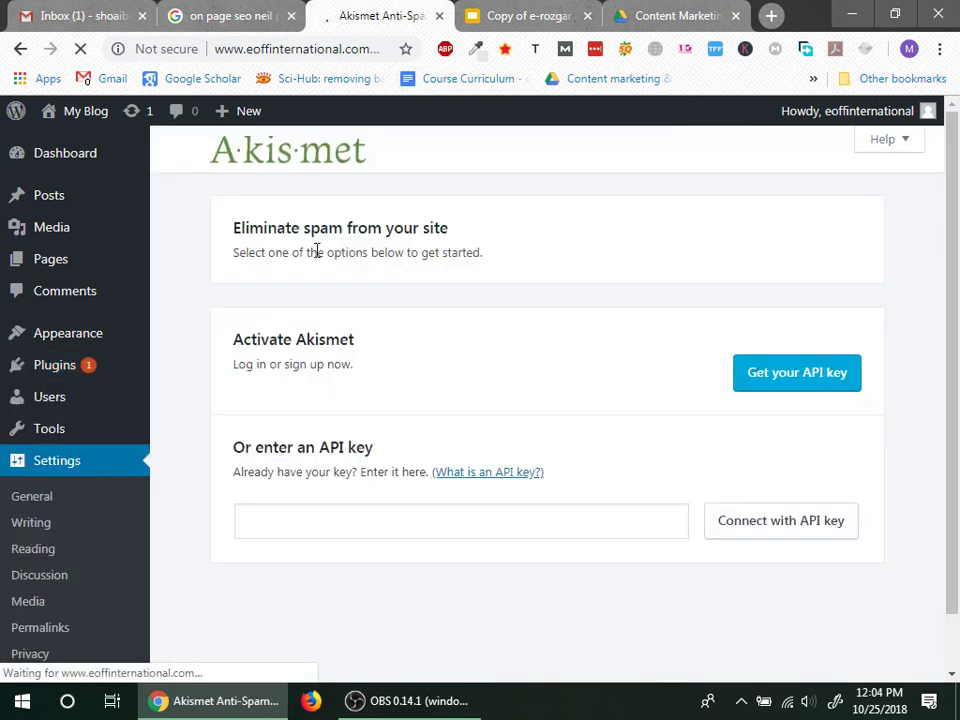
# Step: Request an Akismet API key from the Akismet settings page
pyautogui.click(787, 376)
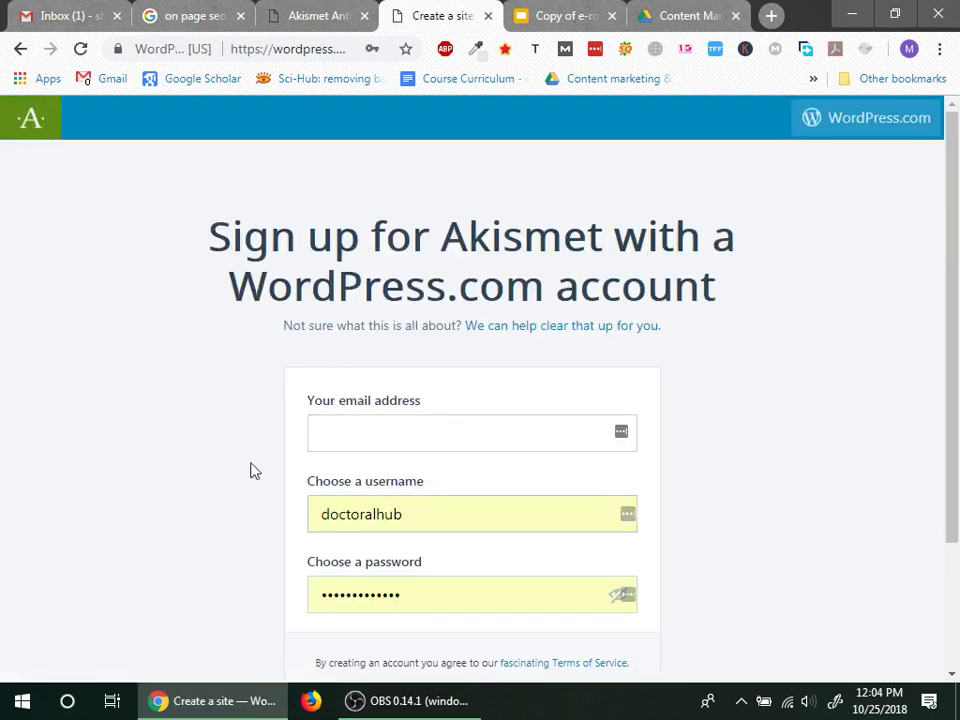
# Step: Check the mail inbox, then enter the e-mail address on the Akismet sign-up form
pyautogui.scroll(-3, 119, 508)
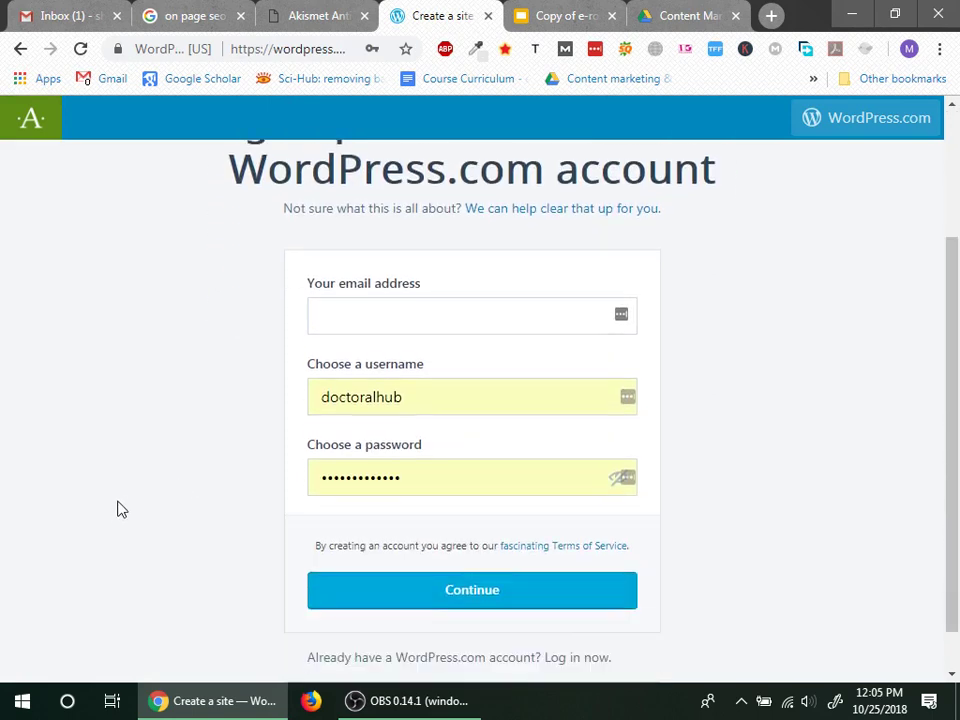
pyautogui.click(79, 16)
pyautogui.click(448, 12)
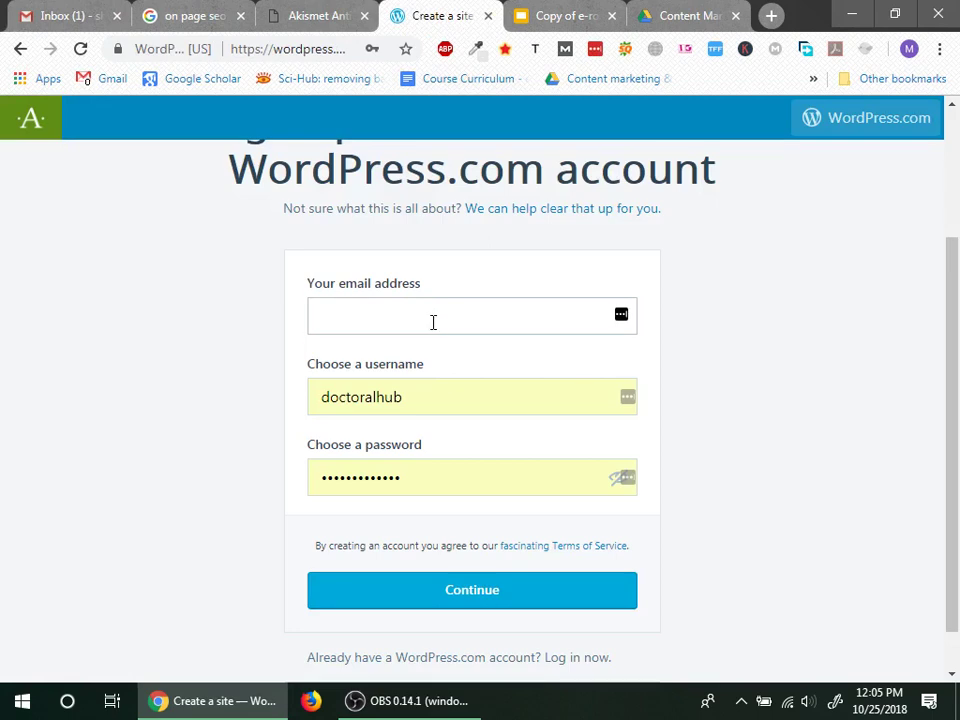
pyautogui.click(433, 321)
pyautogui.write('shoiab')
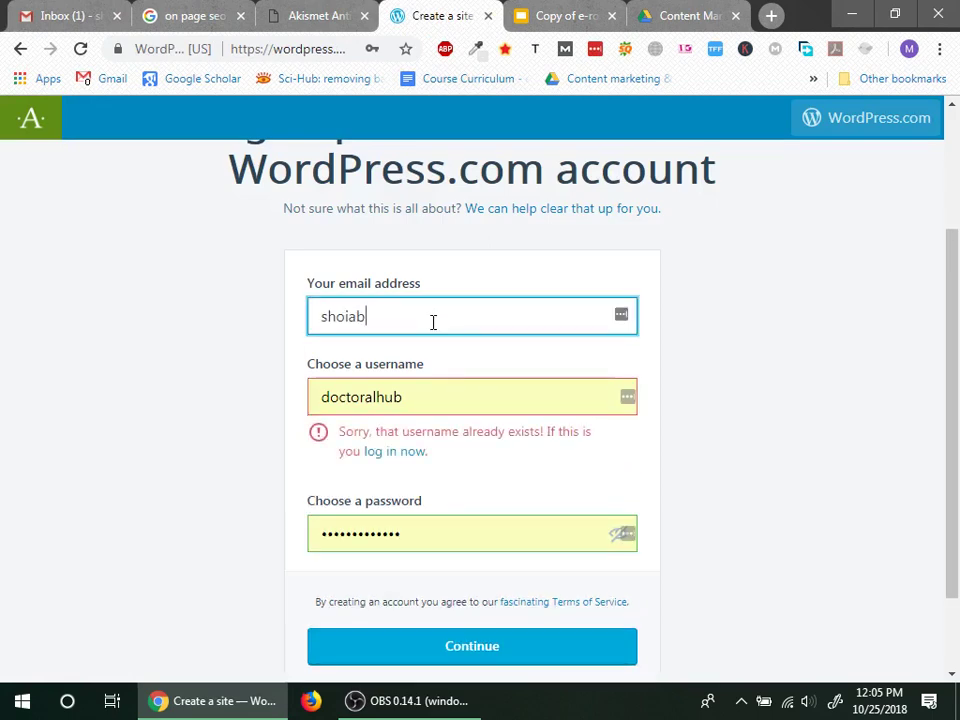
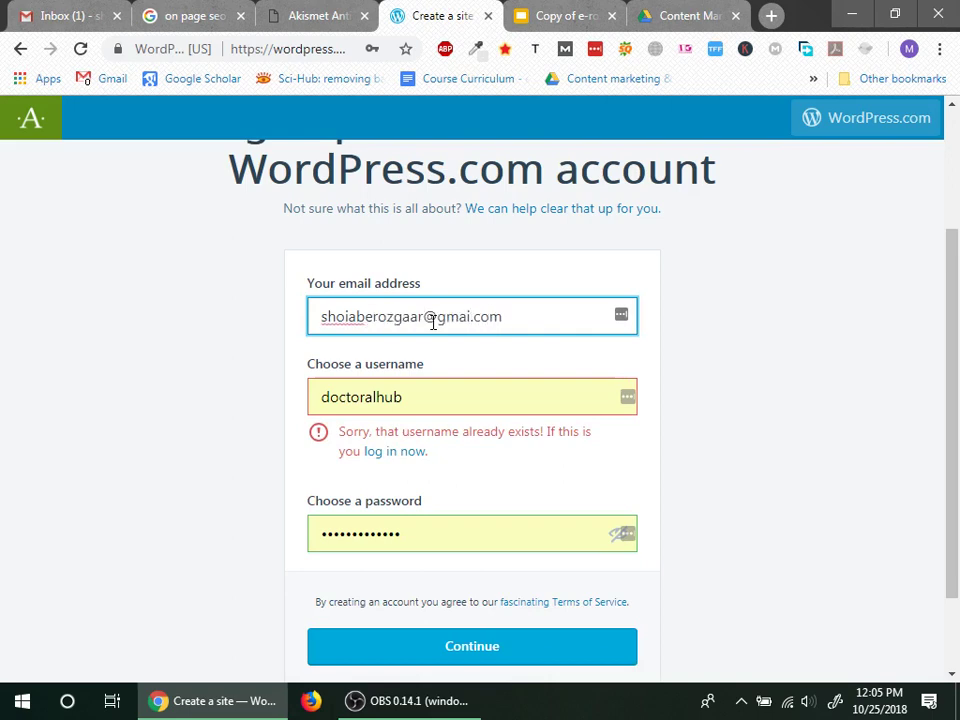
# Step: Enter a new username and an account password, and submit the sign-up form
pyautogui.press('Tab')
pyautogui.write('shoaib')
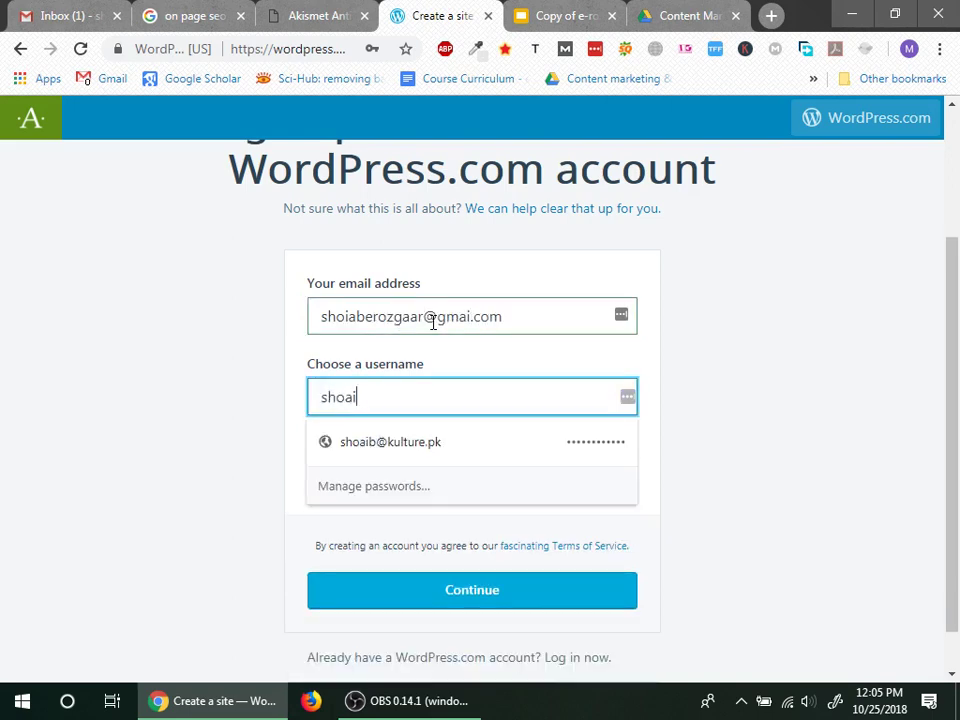
pyautogui.press('BackSpace')
pyautogui.press('BackSpace')
pyautogui.press('BackSpace')
pyautogui.press('BackSpace')
pyautogui.press('BackSpace')
pyautogui.write('e')
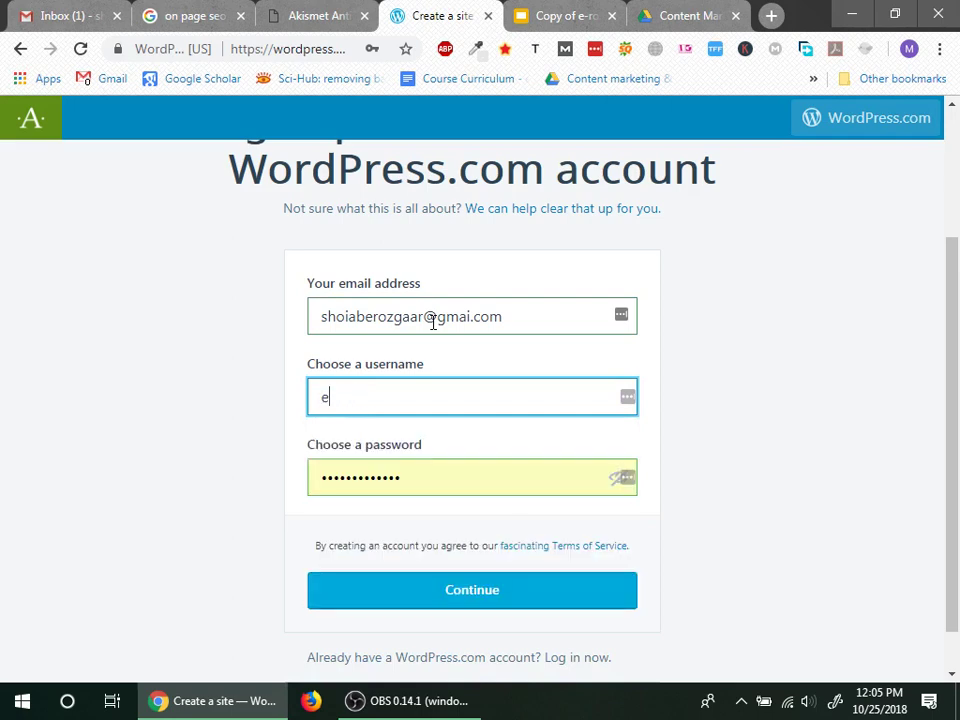
pyautogui.write('offinternational')
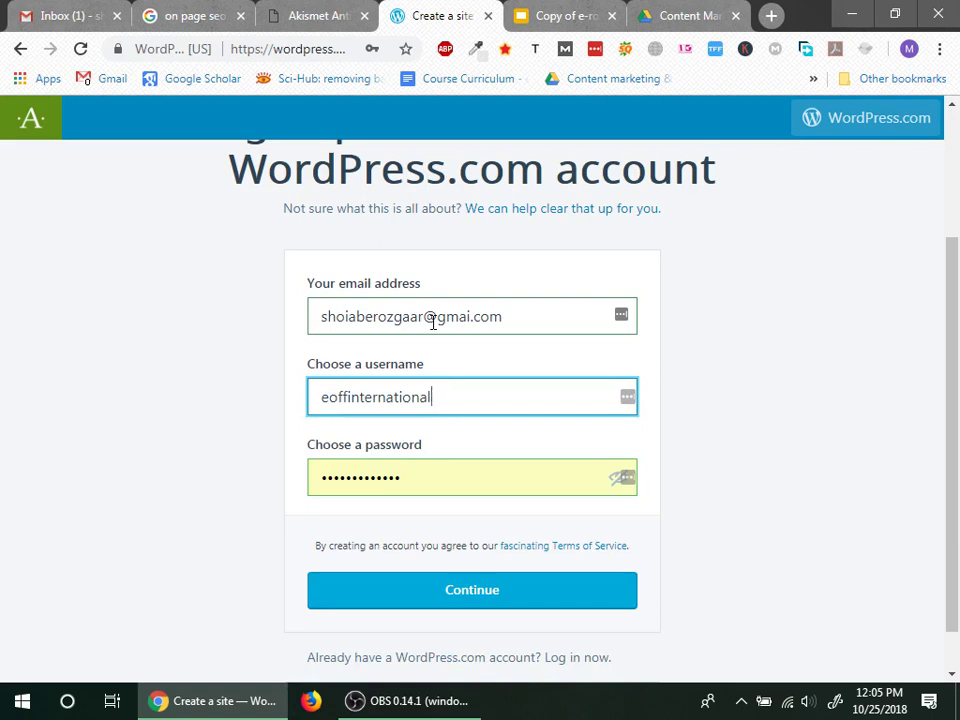
pyautogui.press('Tab')
pyautogui.write('aaaaaaaa')
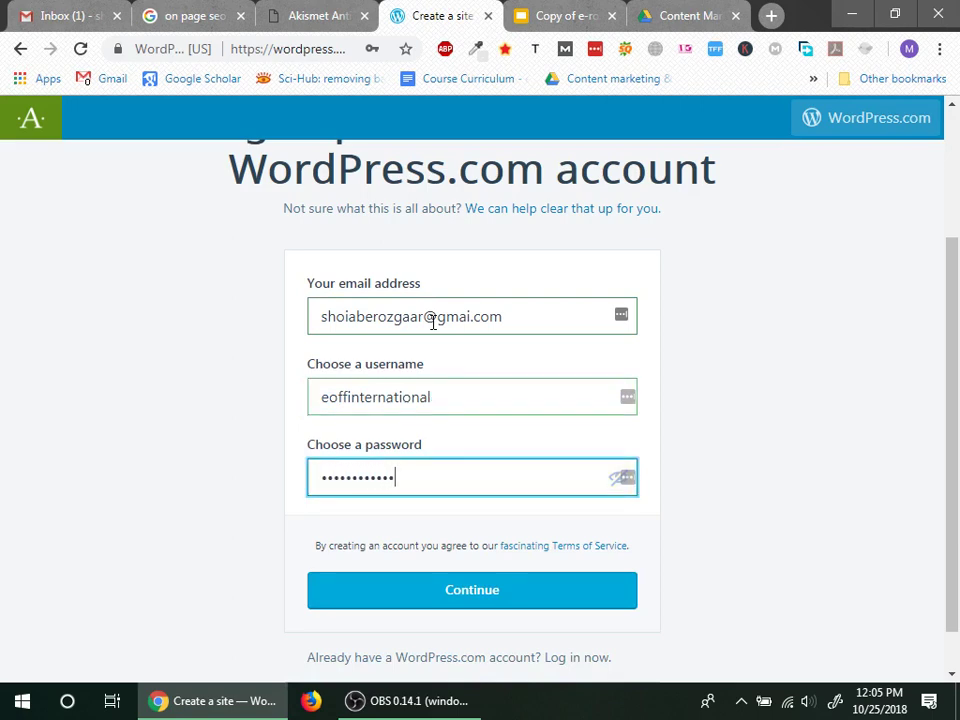
pyautogui.write('aaaa')
pyautogui.click(485, 590)
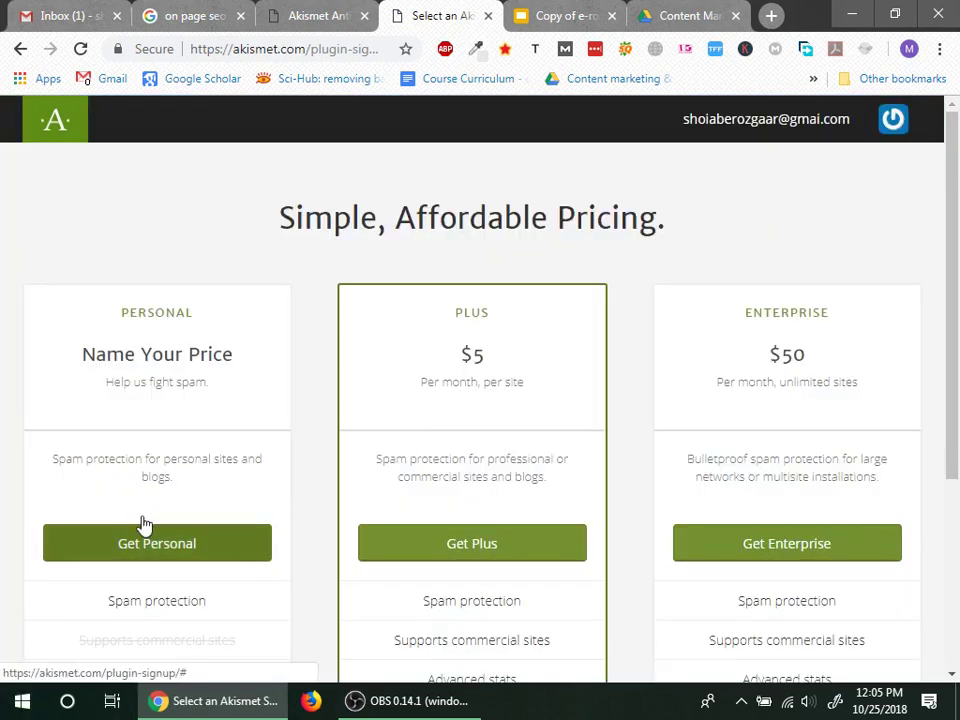
# Step: Dismiss the password-saving prompt, leave the paid checkout, and request the Akismet API key again
pyautogui.scroll(-3, 72, 553)
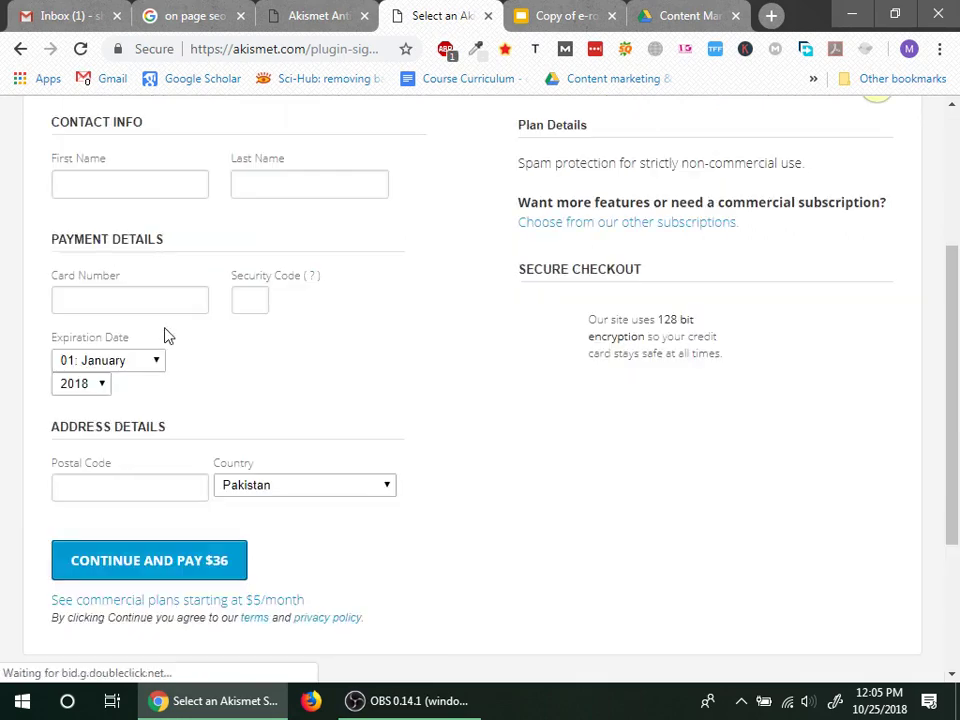
pyautogui.scroll(2, 380, 450)
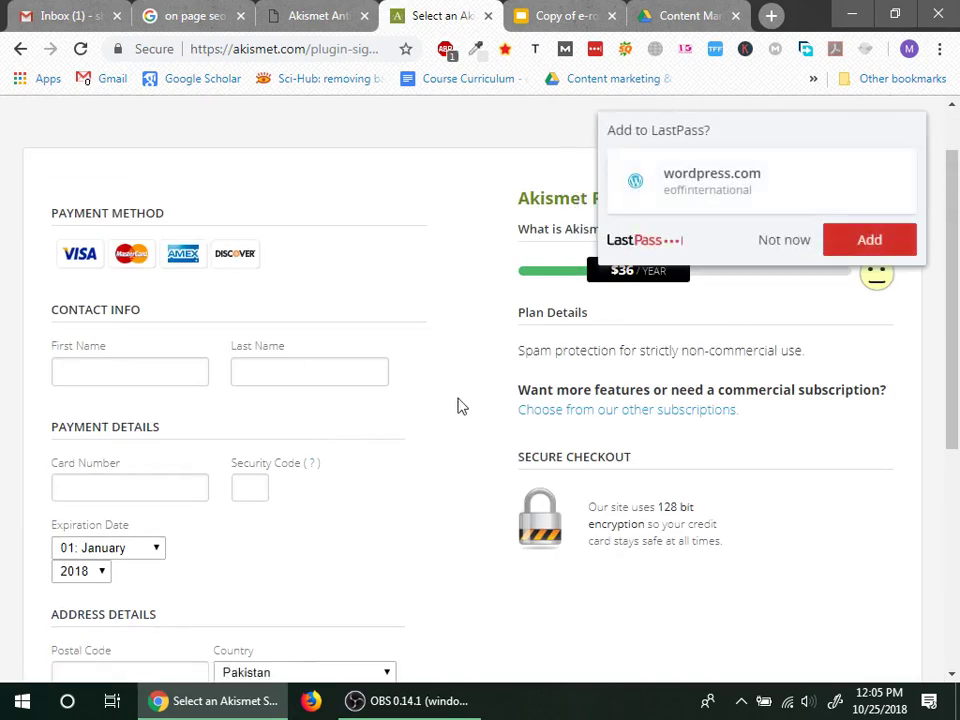
pyautogui.click(792, 247)
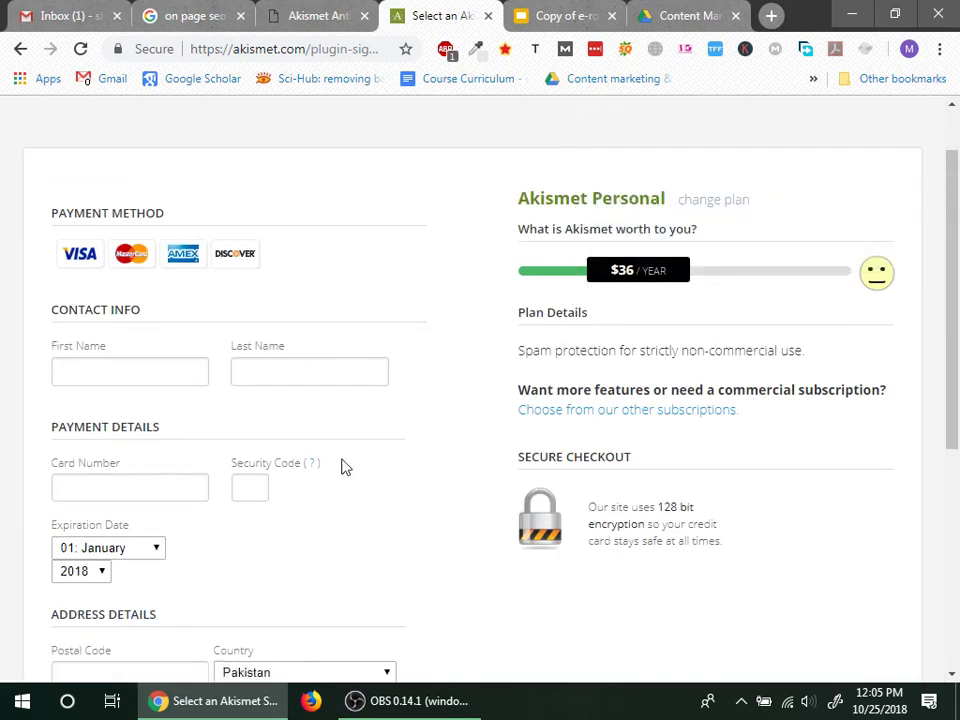
pyautogui.scroll(-5, 270, 458)
pyautogui.scroll(5, 163, 375)
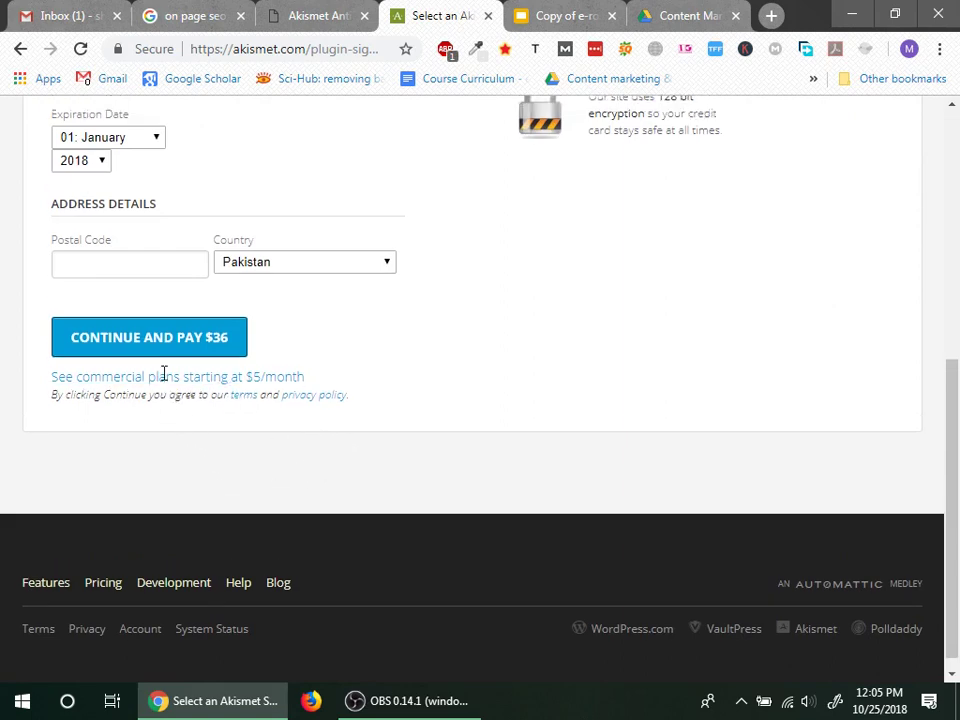
pyautogui.click(14, 50)
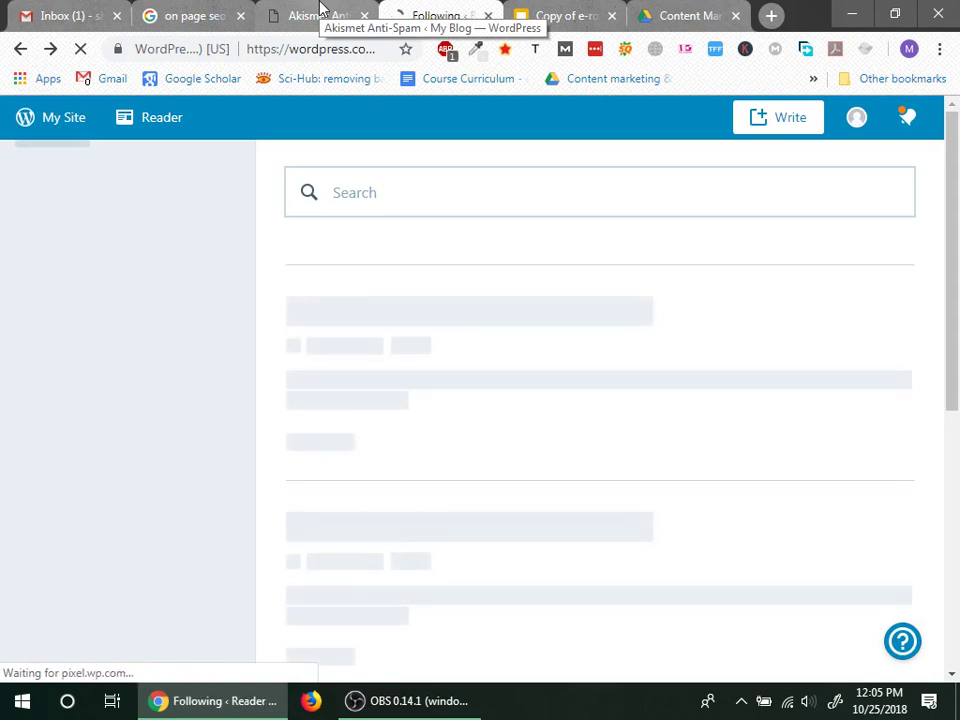
pyautogui.click(320, 8)
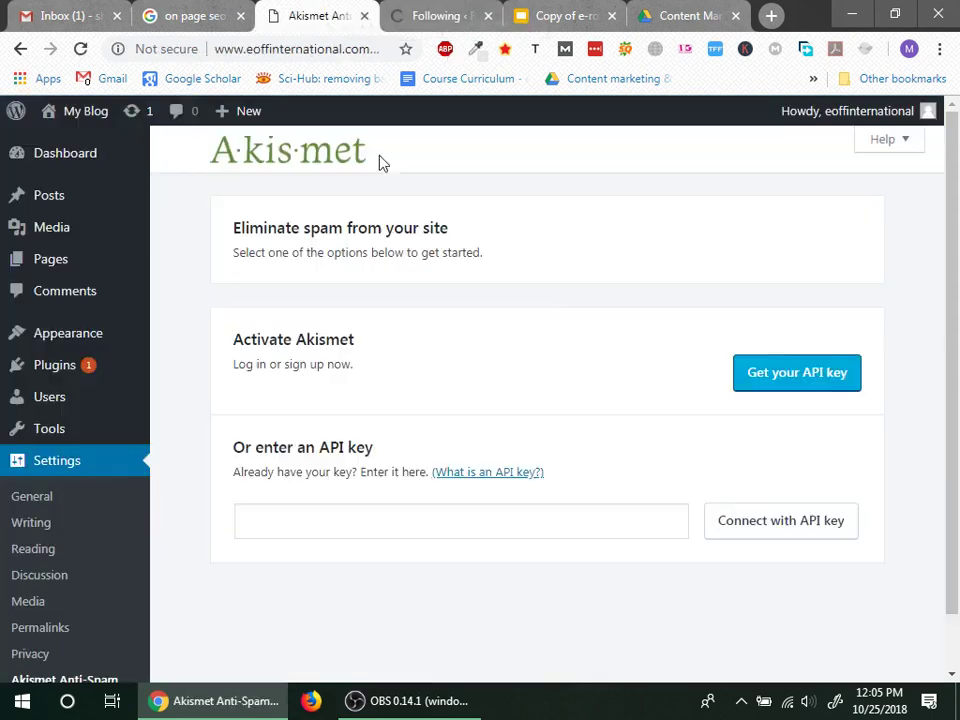
pyautogui.click(845, 386)
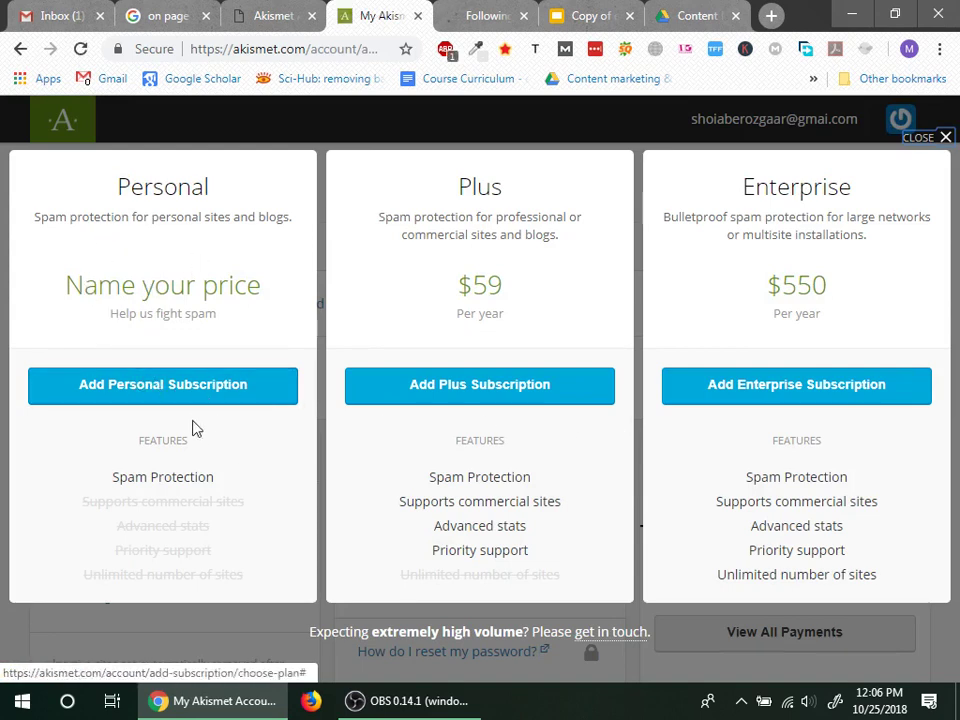
# Step: Create a free Personal Akismet subscription at $0 and select the issued API key
pyautogui.click(189, 387)
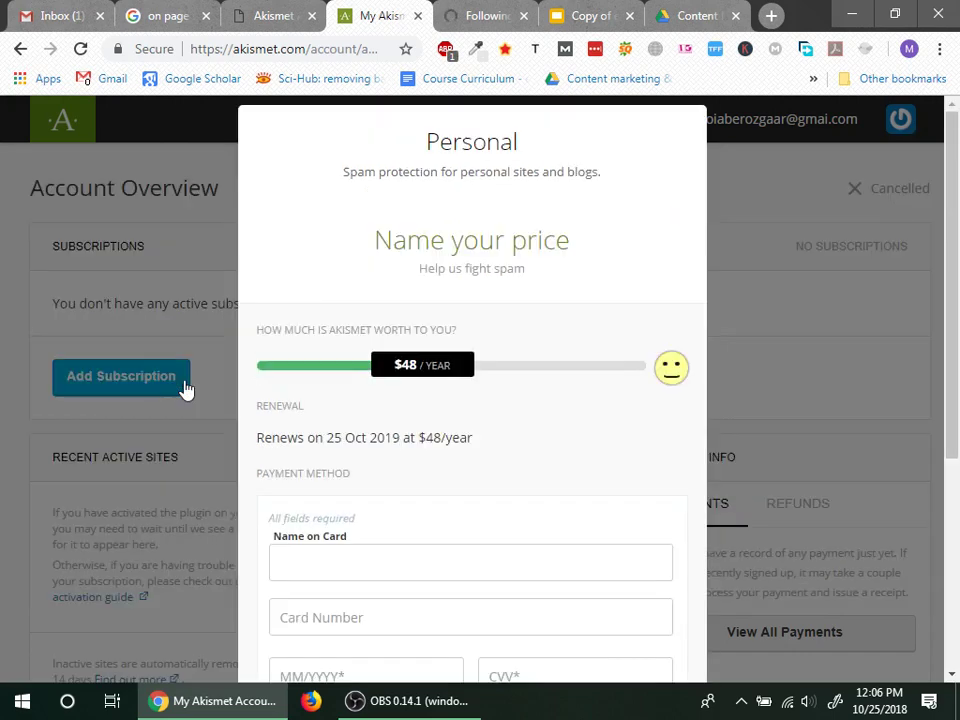
pyautogui.moveTo(401, 369); pyautogui.dragTo(294, 401)
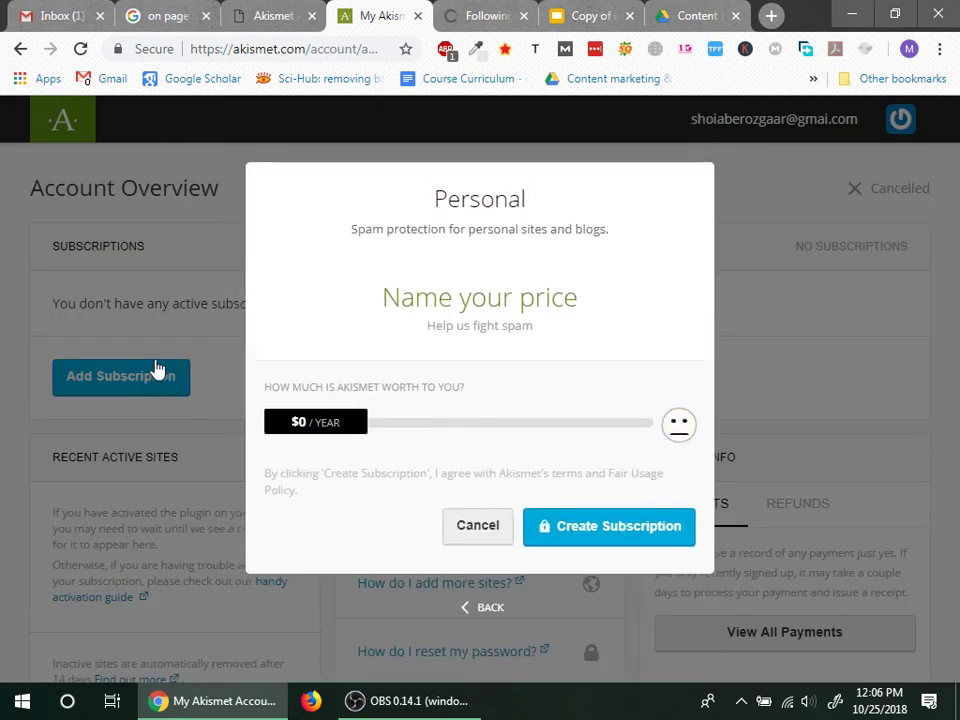
pyautogui.click(602, 537)
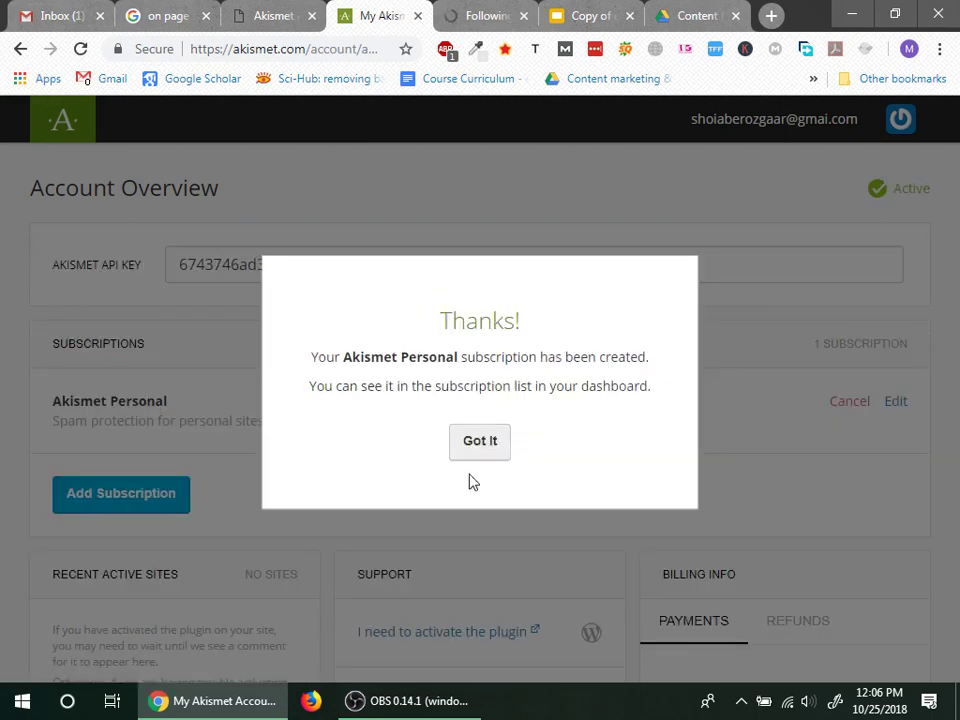
pyautogui.click(482, 452)
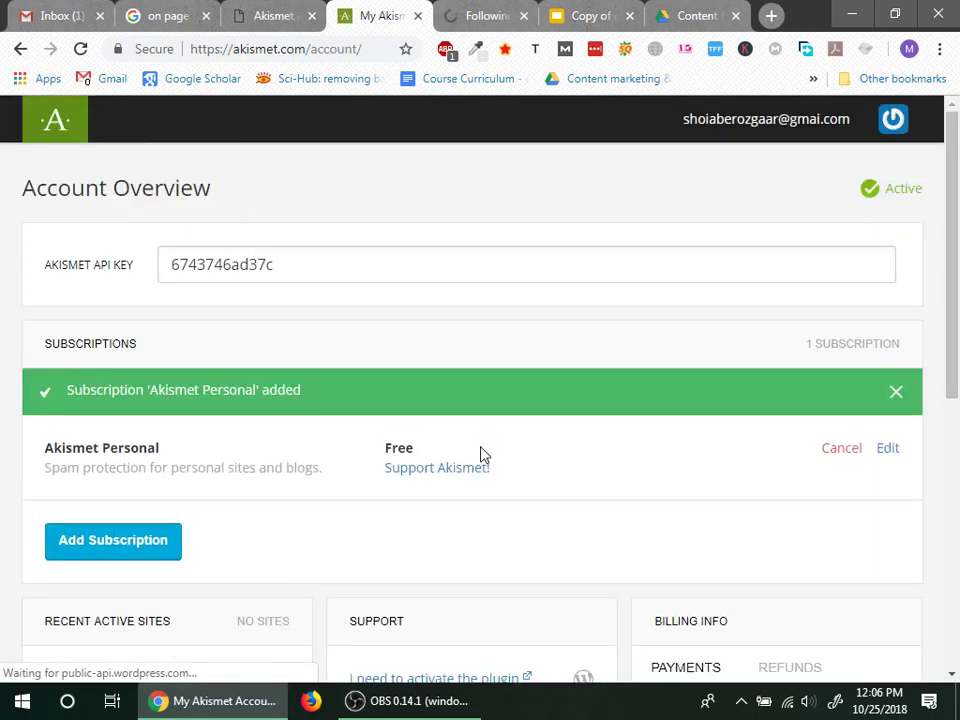
pyautogui.click(294, 272)
pyautogui.moveTo(294, 272); pyautogui.dragTo(164, 268)
pyautogui.hotkey('ctrl', 'c')
# Step: Paste the API key into WordPress's Akismet settings, connect it, and save the changes
pyautogui.click(268, 16)
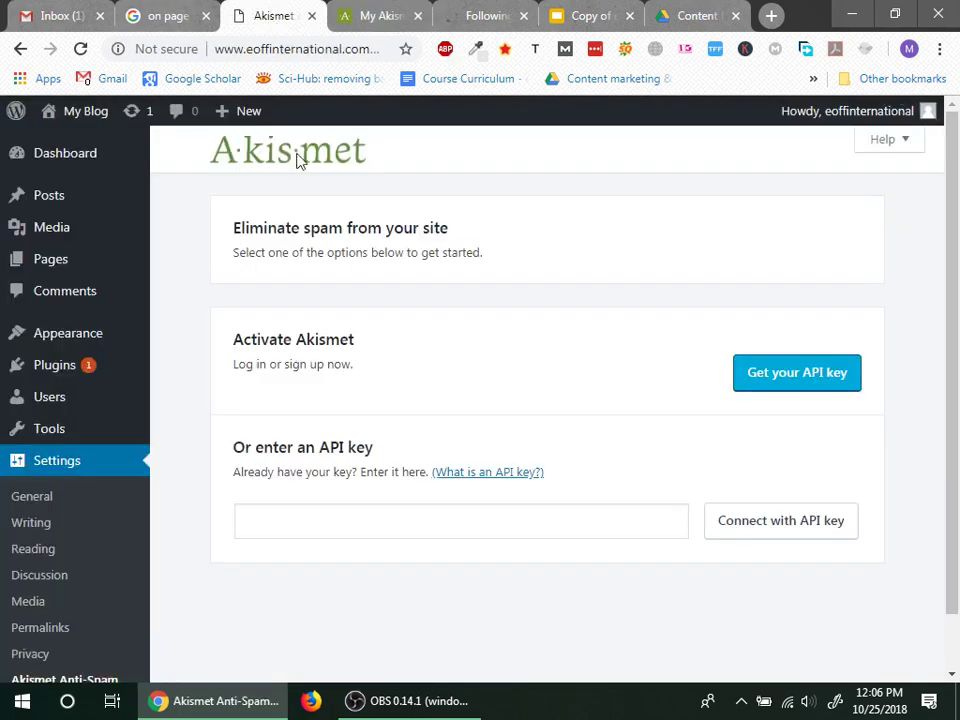
pyautogui.scroll(-1, 390, 416)
pyautogui.click(456, 469)
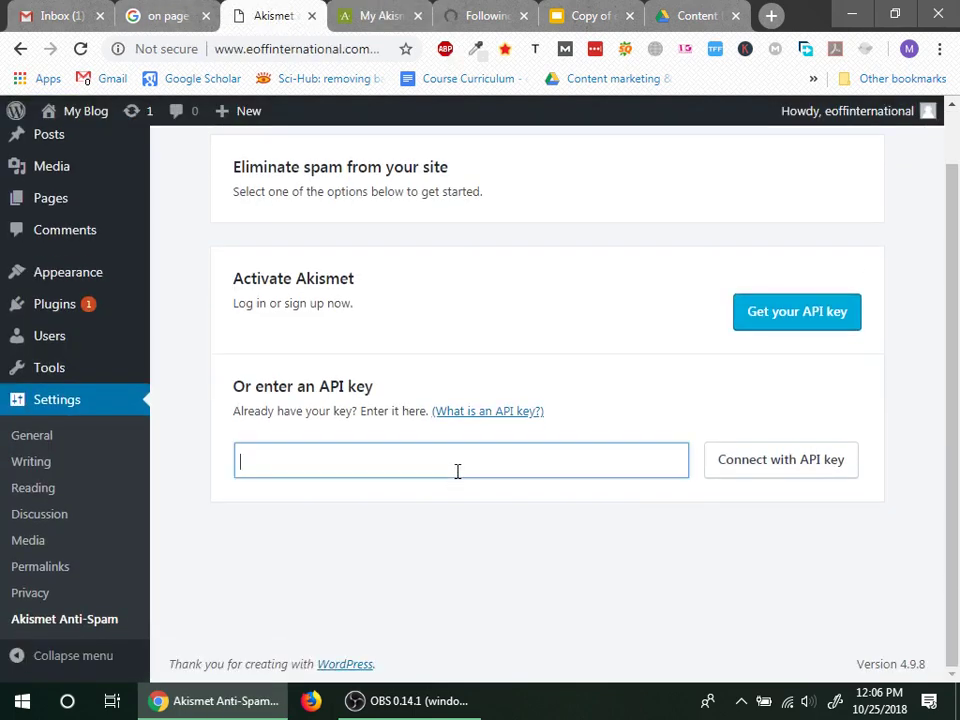
pyautogui.hotkey('ctrl', 'v')
pyautogui.click(777, 480)
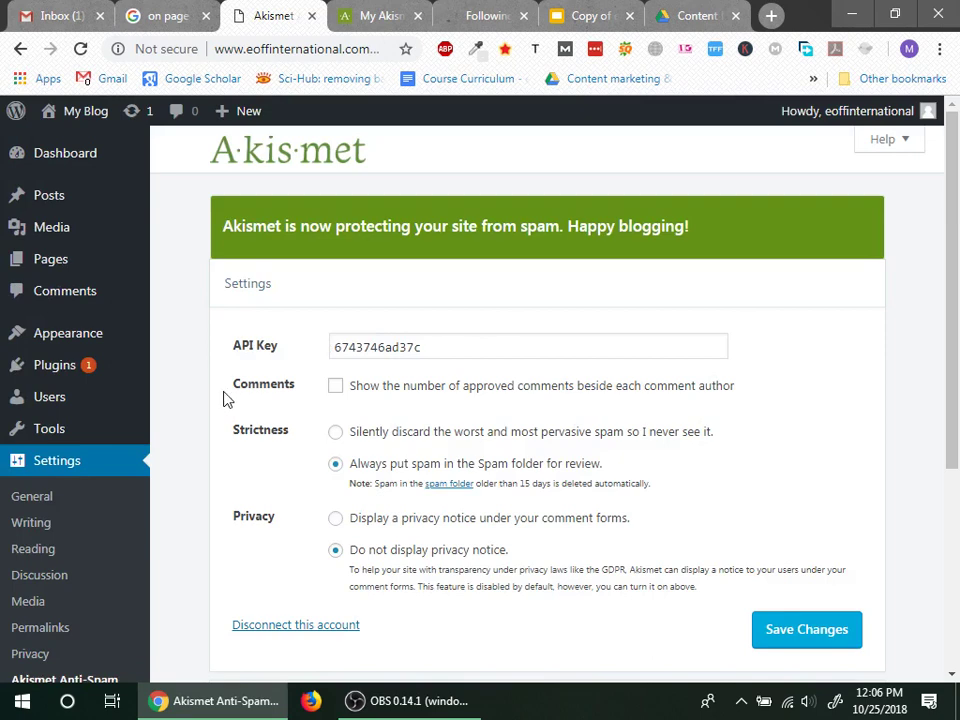
pyautogui.scroll(-1, 364, 452)
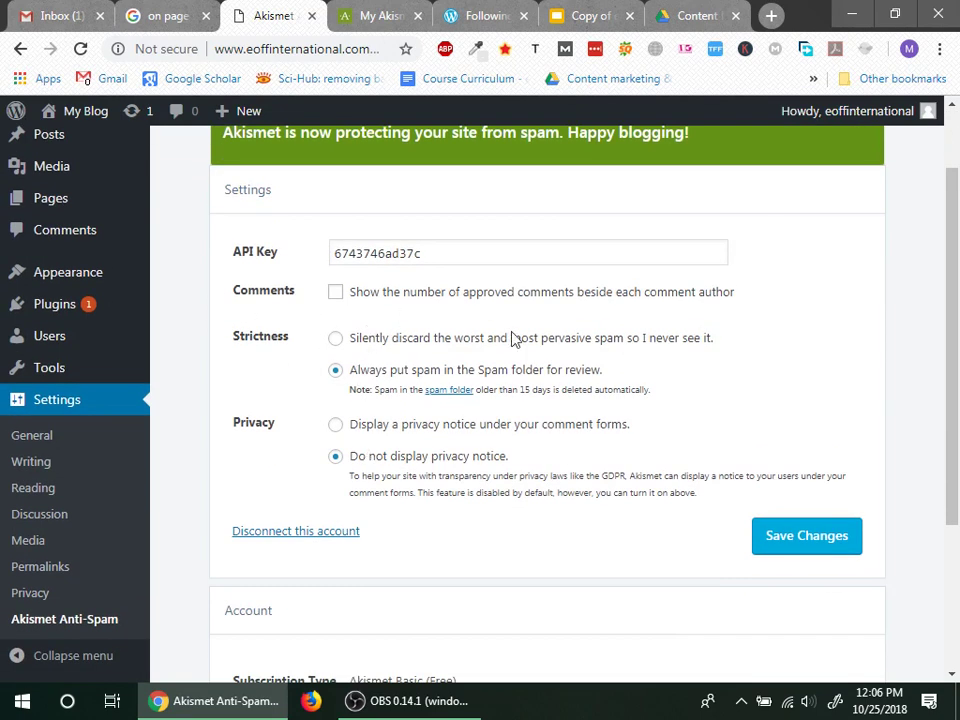
pyautogui.scroll(-3, 343, 446)
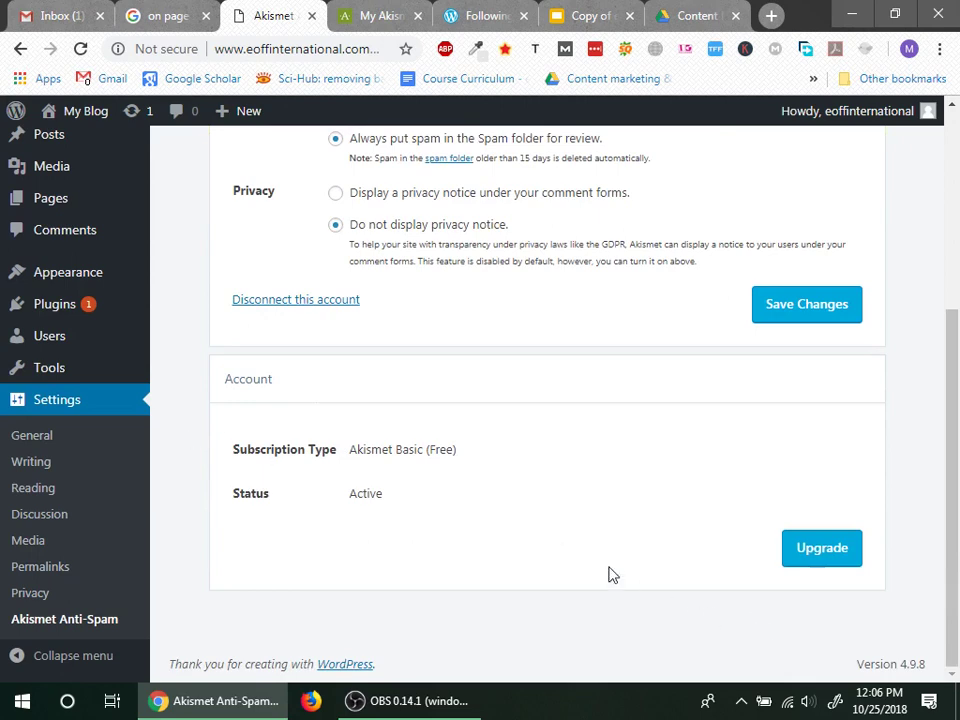
pyautogui.click(817, 325)
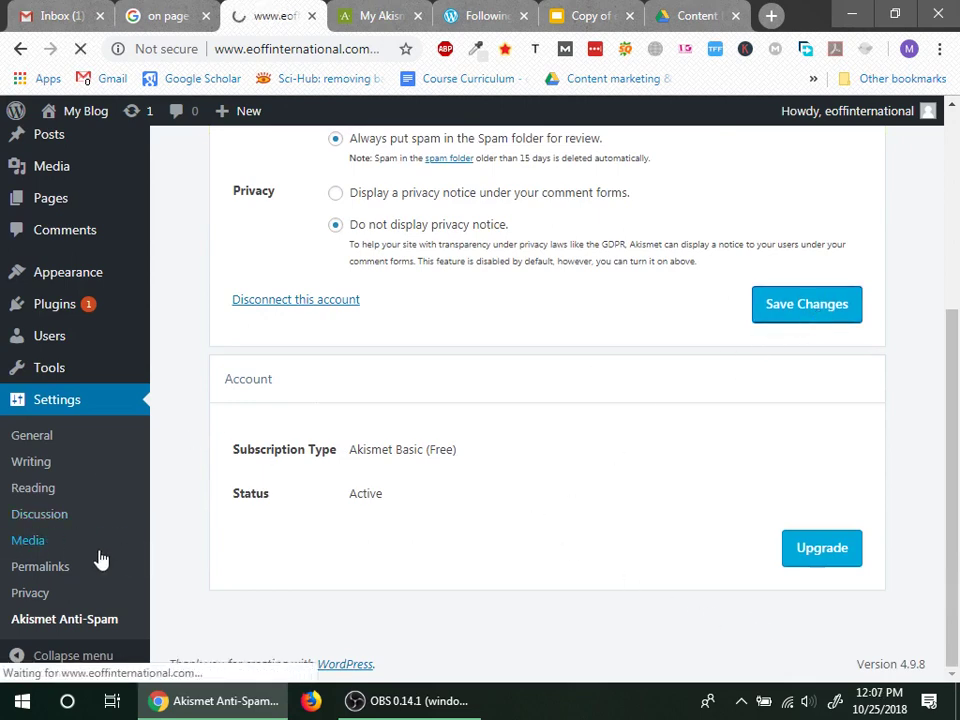
# Step: Toggle the Comments checkbox in the Akismet settings, then go to General Settings
pyautogui.moveTo(53, 371)
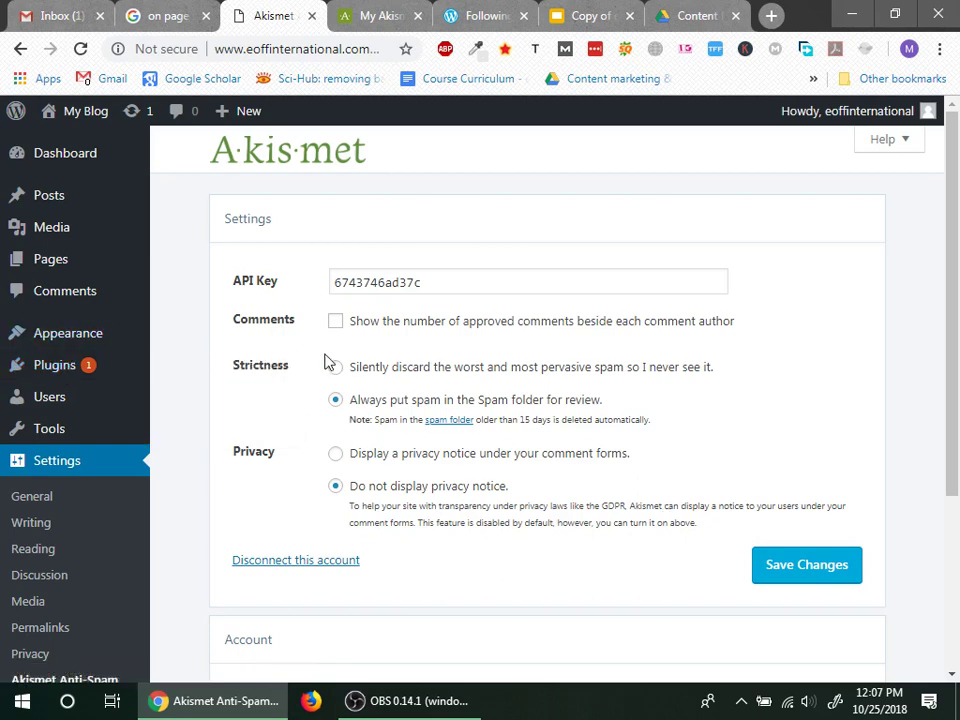
pyautogui.click(335, 321)
pyautogui.click(335, 321)
pyautogui.click(55, 468)
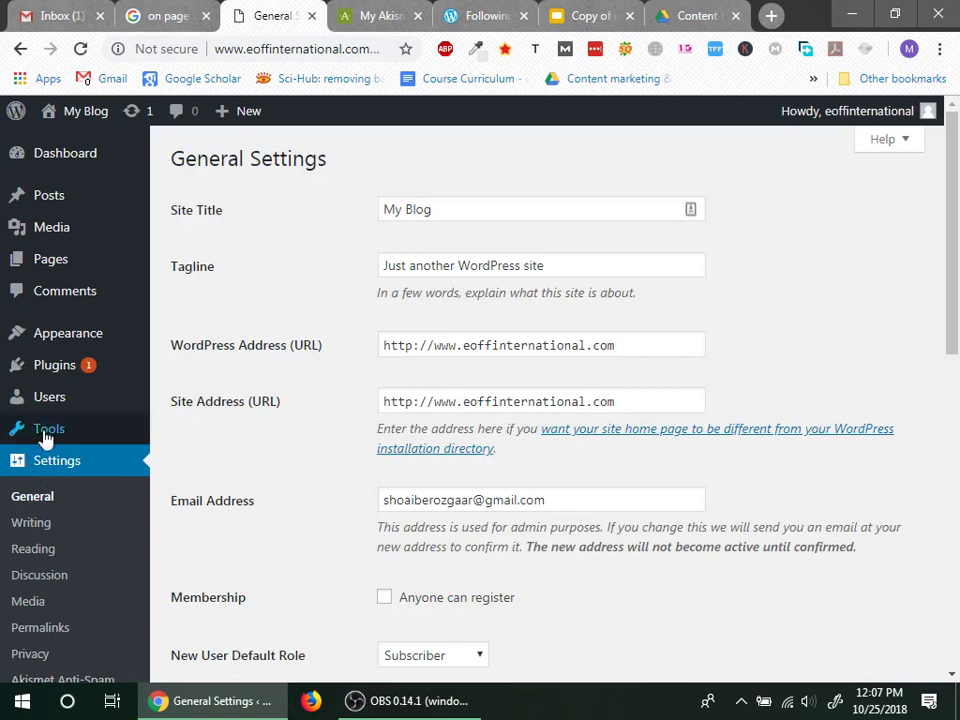
# Step: Close the Akismet and Following tabs, mark 'Digg Digg' on the slide, and return to WordPress
pyautogui.click(400, 18)
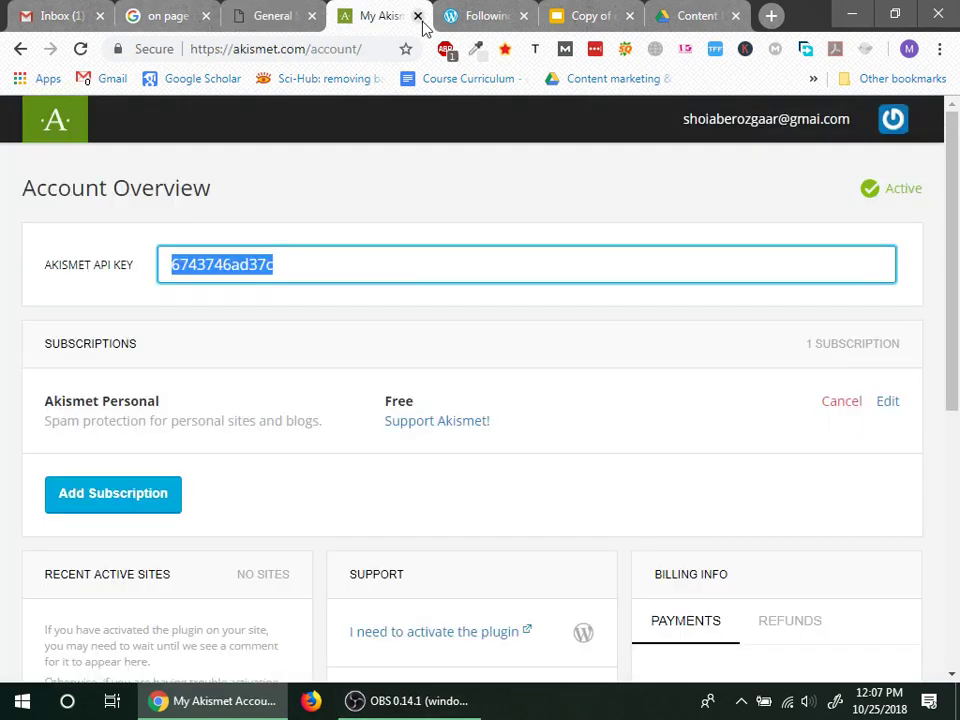
pyautogui.click(419, 16)
pyautogui.click(417, 16)
pyautogui.click(368, 12)
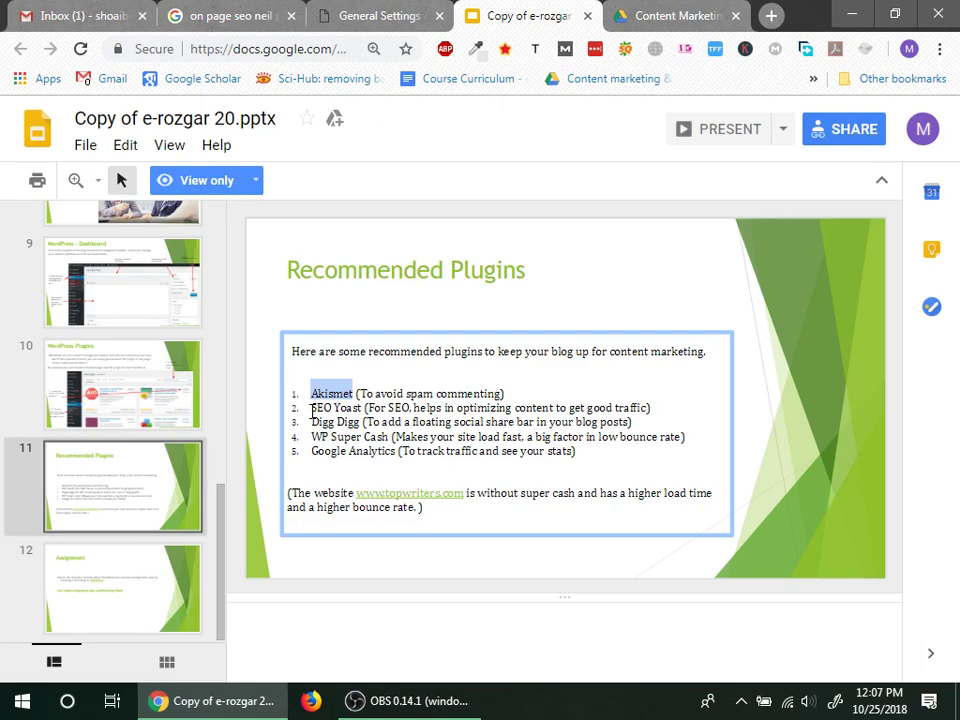
pyautogui.moveTo(312, 424); pyautogui.dragTo(363, 425)
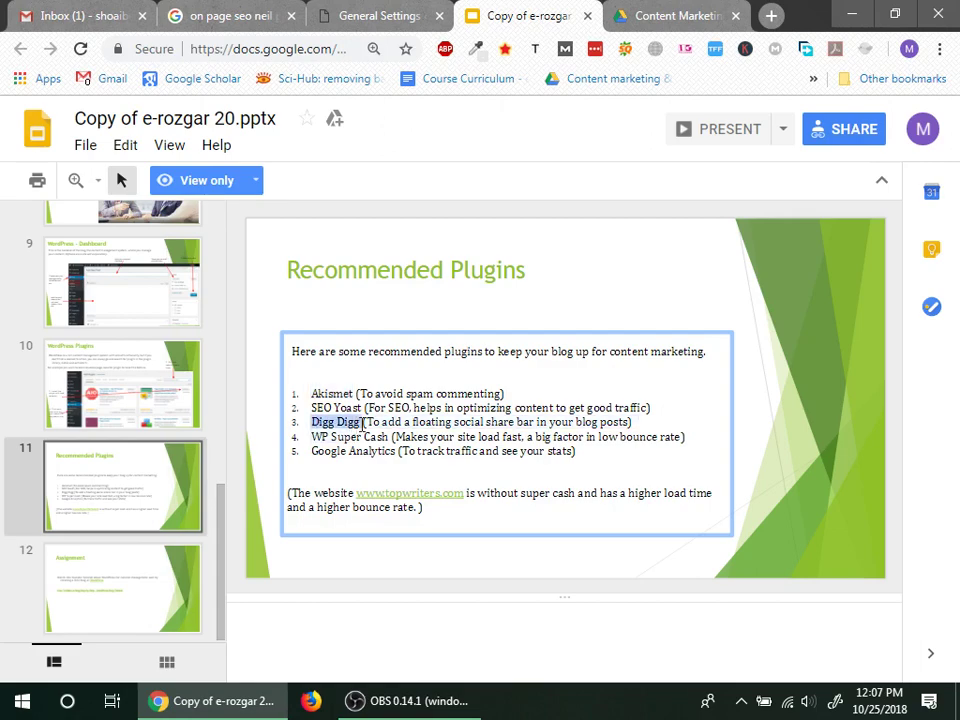
pyautogui.click(248, 16)
pyautogui.click(356, 13)
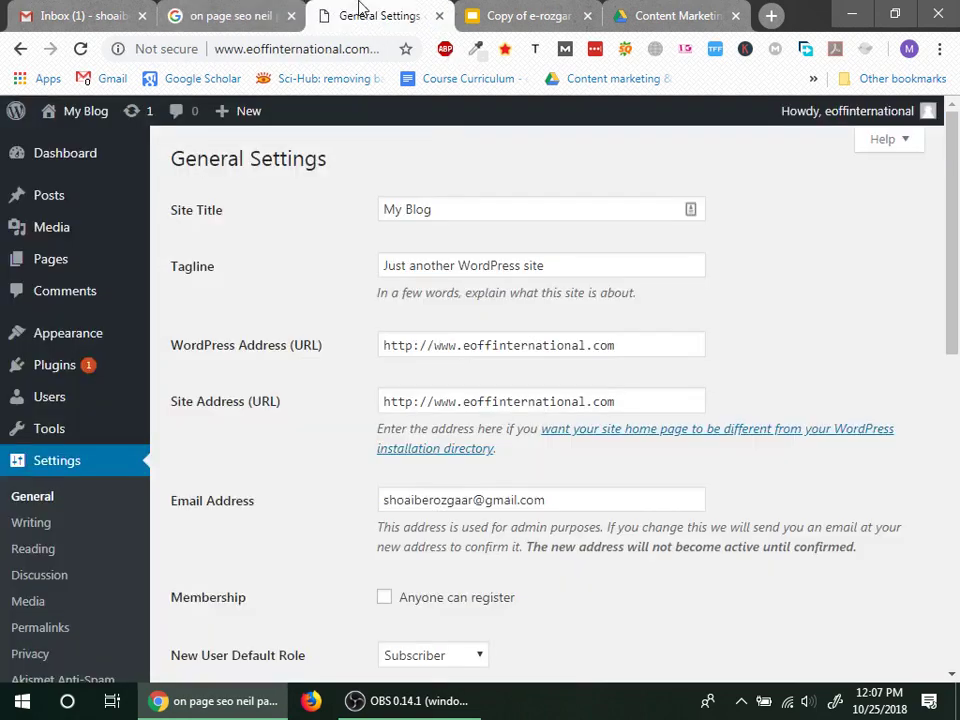
# Step: Search the plugin directory for 'Digg Digg' and browse the results
pyautogui.click(53, 375)
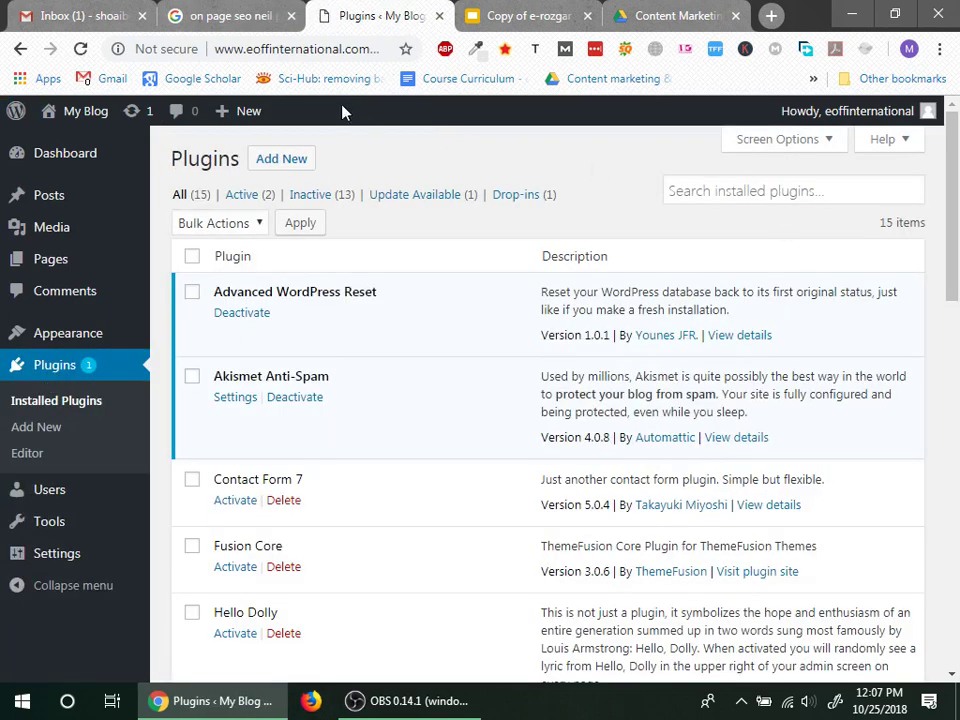
pyautogui.click(268, 158)
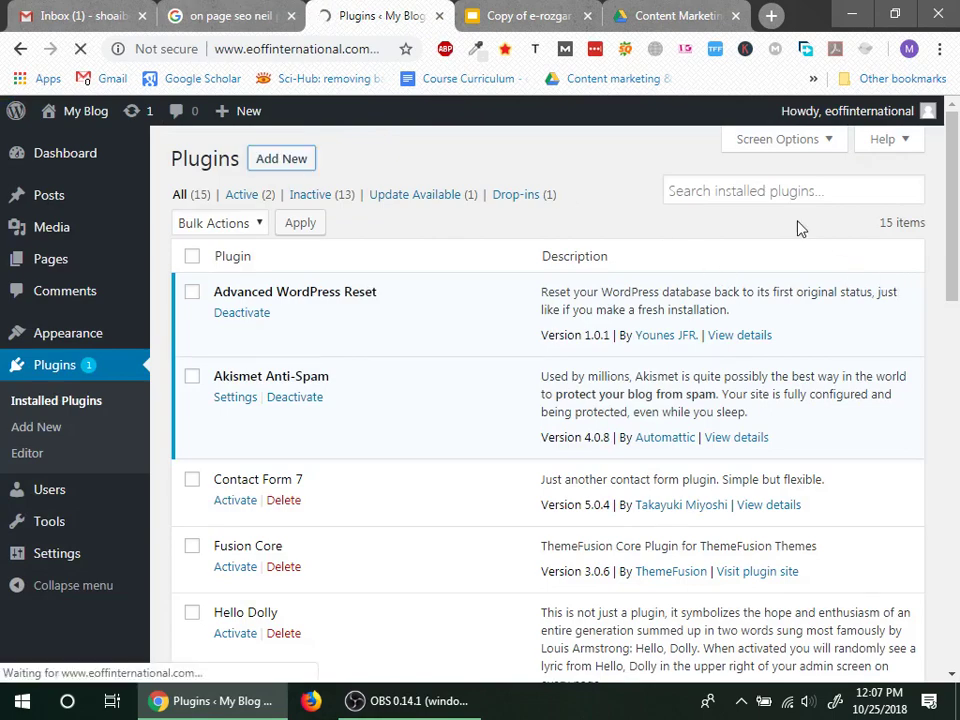
pyautogui.click(748, 211)
pyautogui.write('Digg Digg')
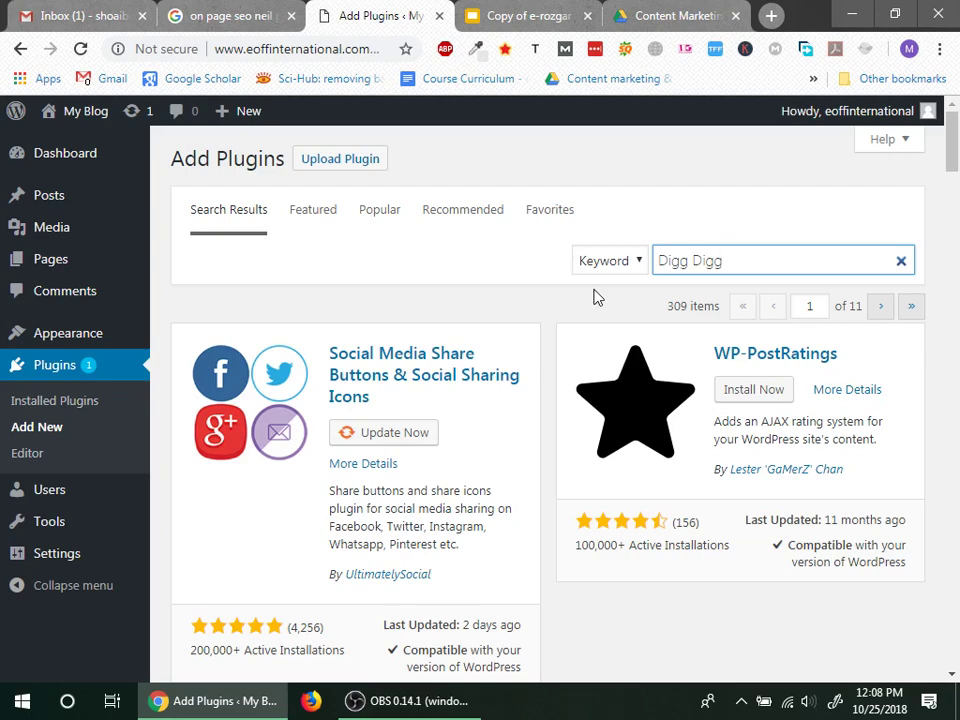
pyautogui.scroll(-4, 358, 484)
pyautogui.scroll(4, 320, 477)
pyautogui.scroll(-3, 380, 420)
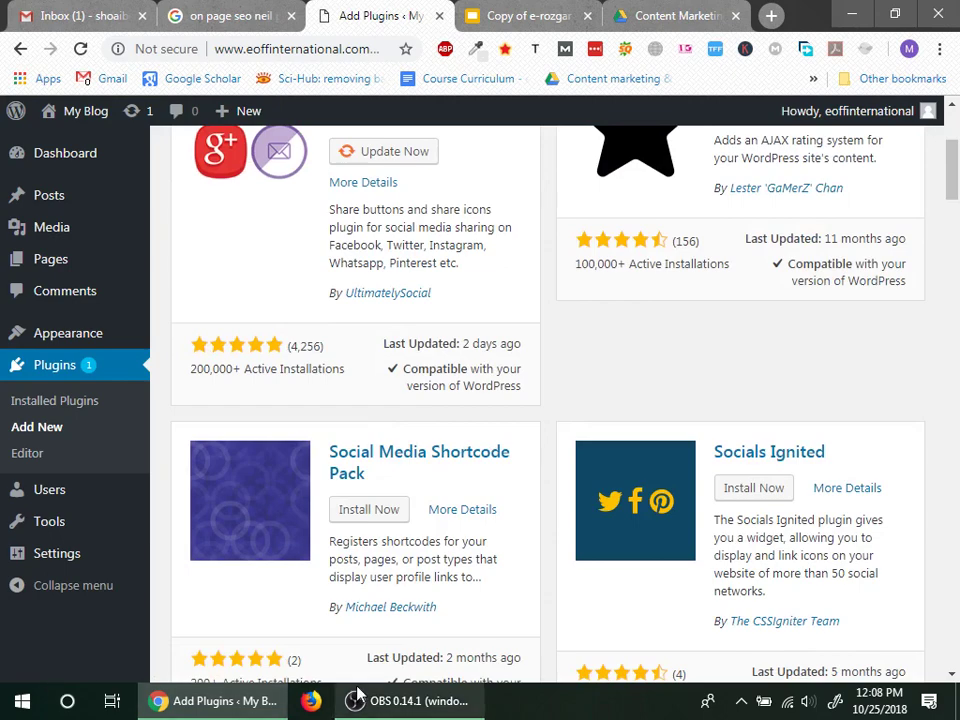
pyautogui.scroll(3, 417, 517)
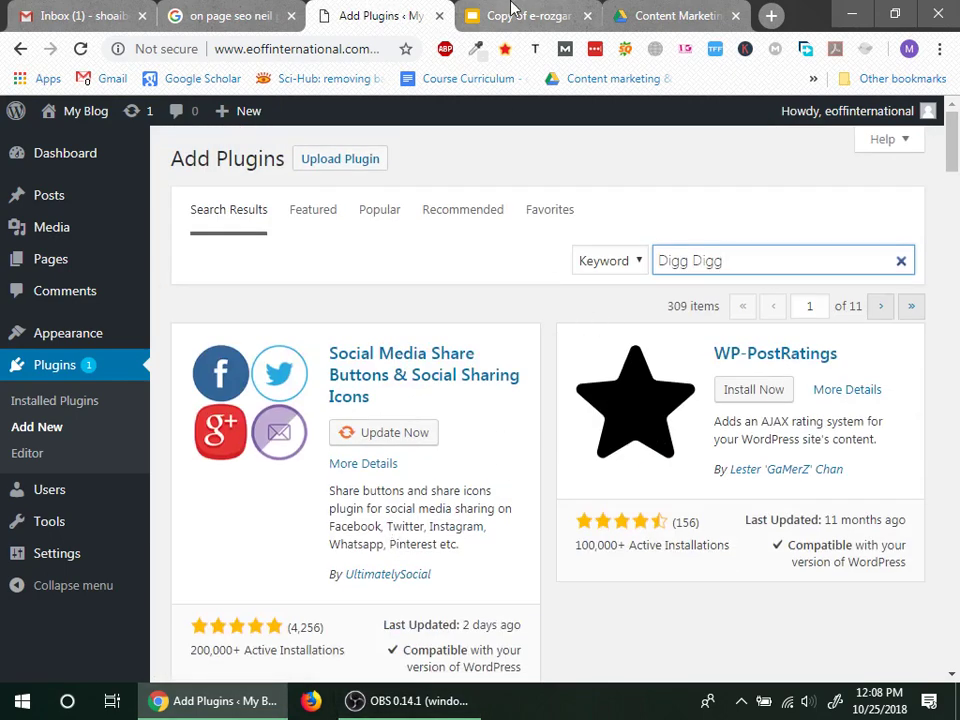
# Step: Copy 'floating social share bar' from the slide and paste it as the plugin search
pyautogui.click(494, 14)
pyautogui.click(422, 436)
pyautogui.moveTo(413, 422); pyautogui.dragTo(527, 427)
pyautogui.hotkey('ctrl', 'c')
pyautogui.click(383, 15)
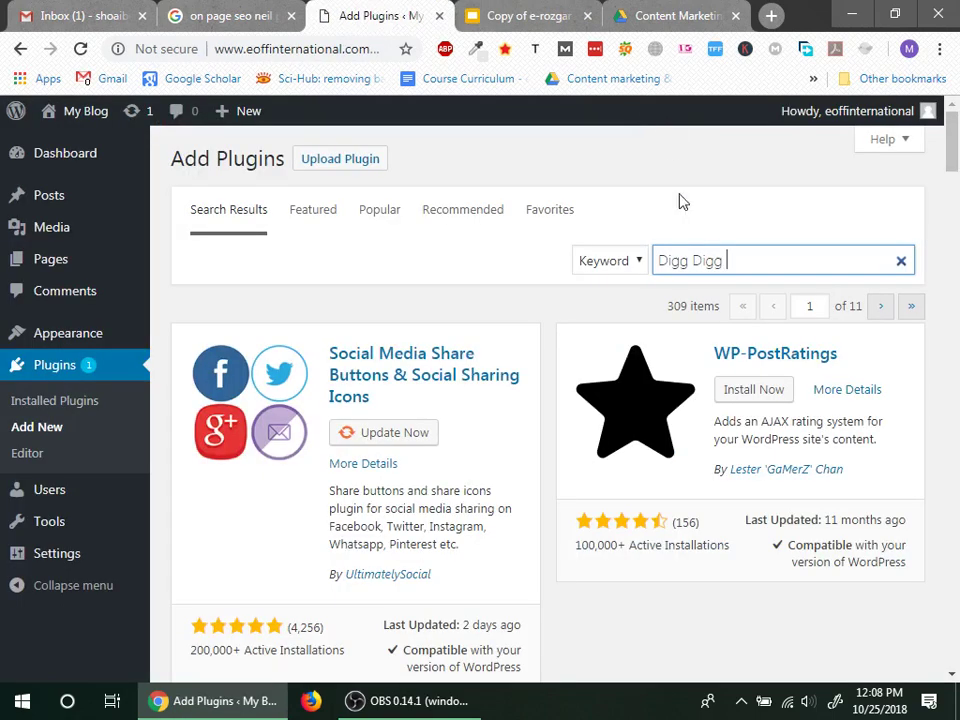
pyautogui.click(739, 255)
pyautogui.hotkey('ctrl', 'a')
pyautogui.hotkey('ctrl', 'v')
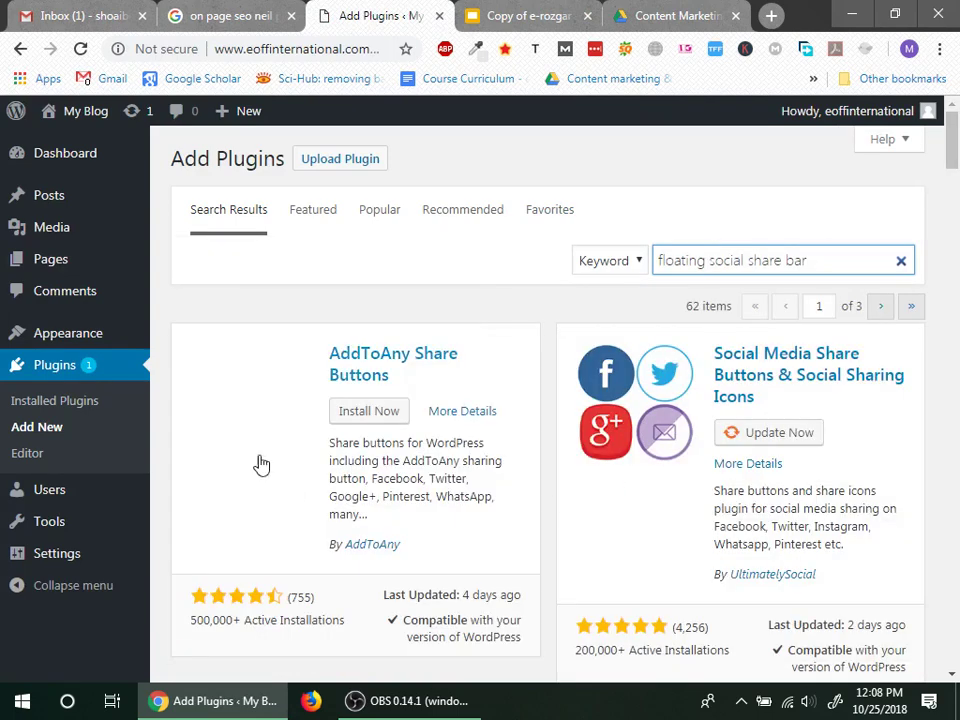
# Step: Update the Social Media Share Buttons plugin from the search results
pyautogui.click(768, 434)
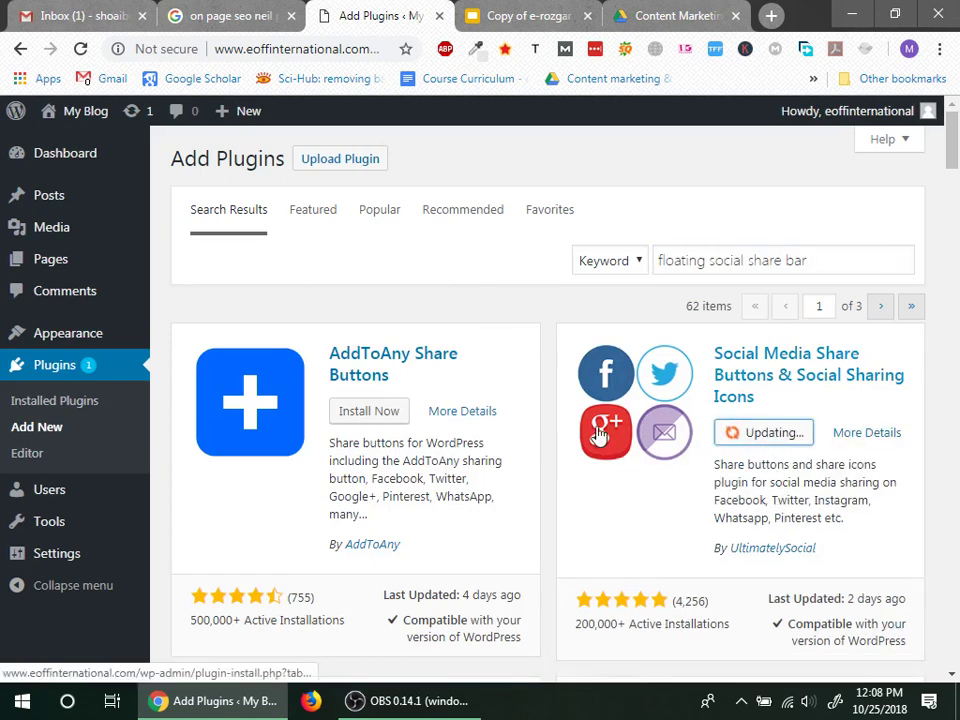
pyautogui.scroll(-3, 692, 491)
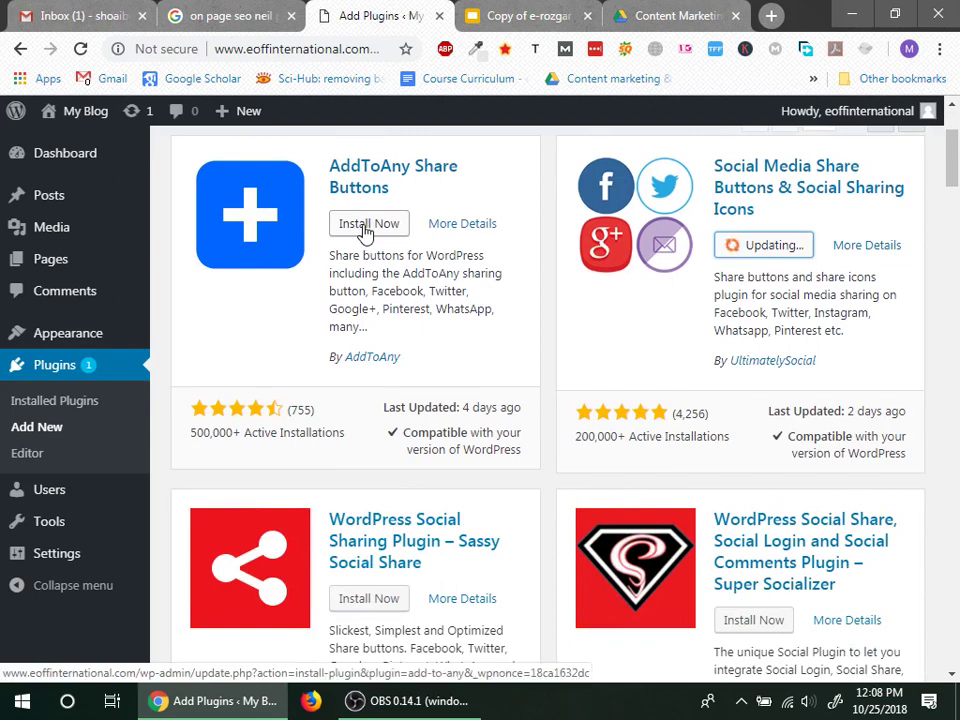
pyautogui.scroll(-5, 384, 516)
pyautogui.scroll(-3, 386, 512)
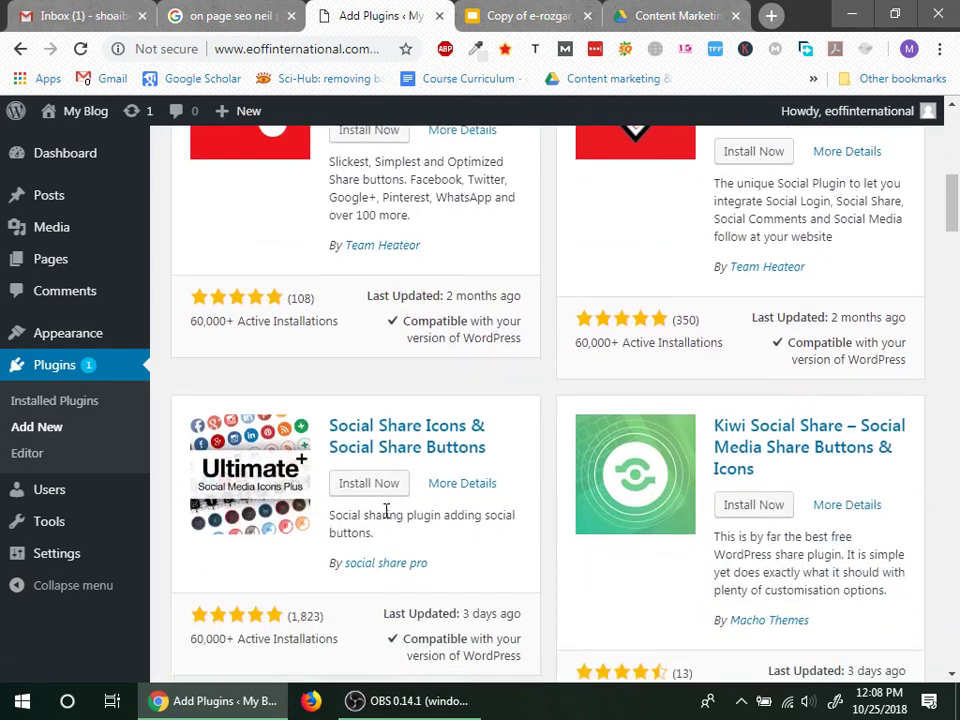
pyautogui.scroll(10, 486, 544)
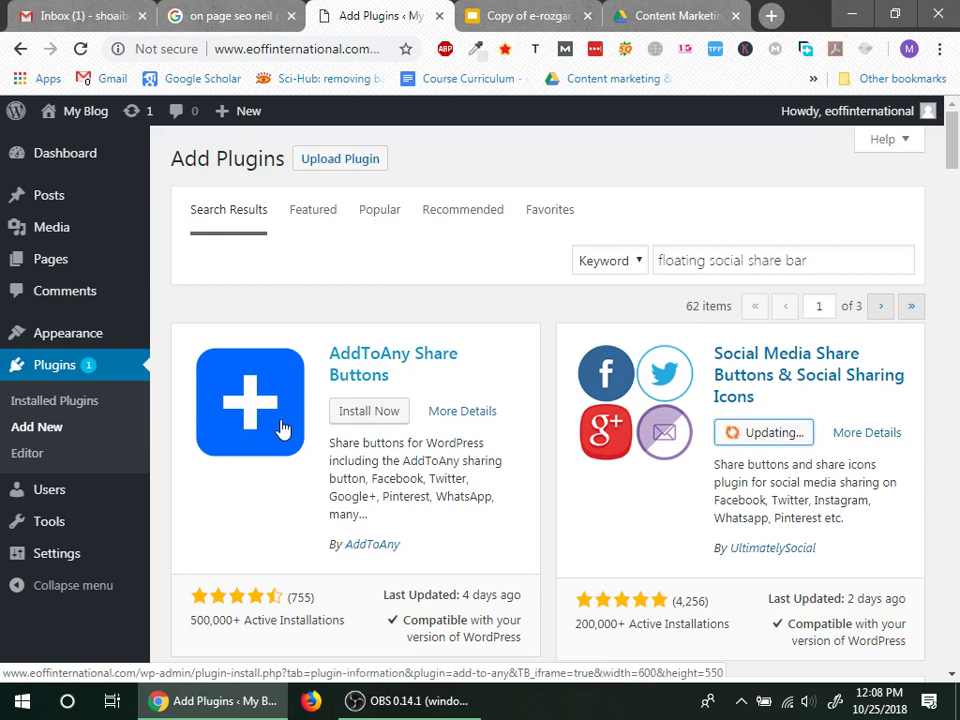
# Step: Install and activate the AddToAny Share Buttons plugin
pyautogui.click(356, 418)
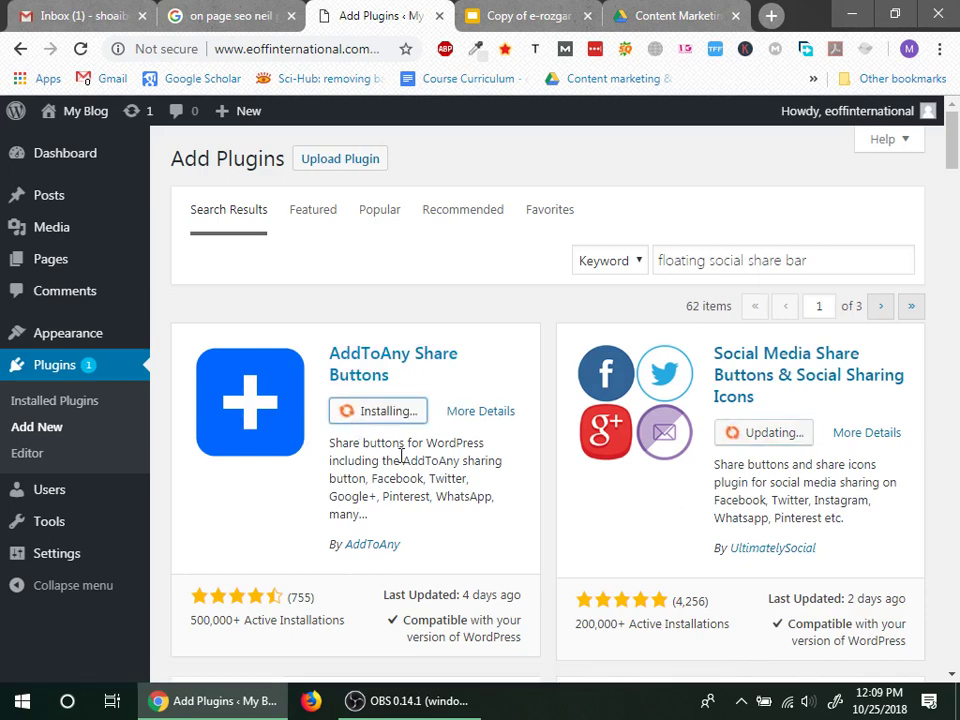
pyautogui.click(793, 703)
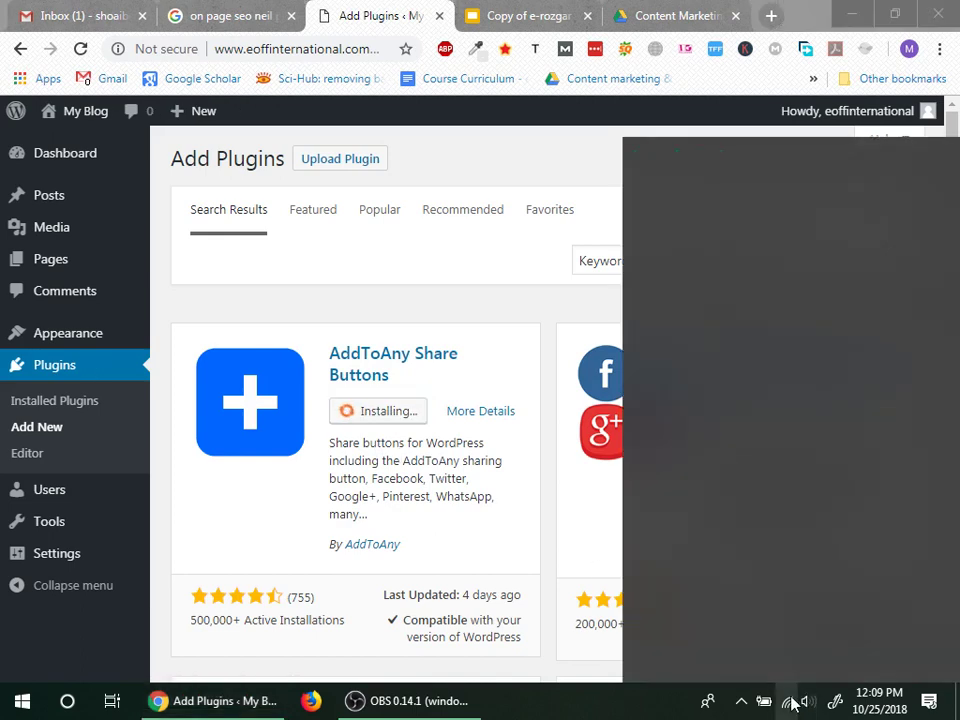
pyautogui.click(418, 8)
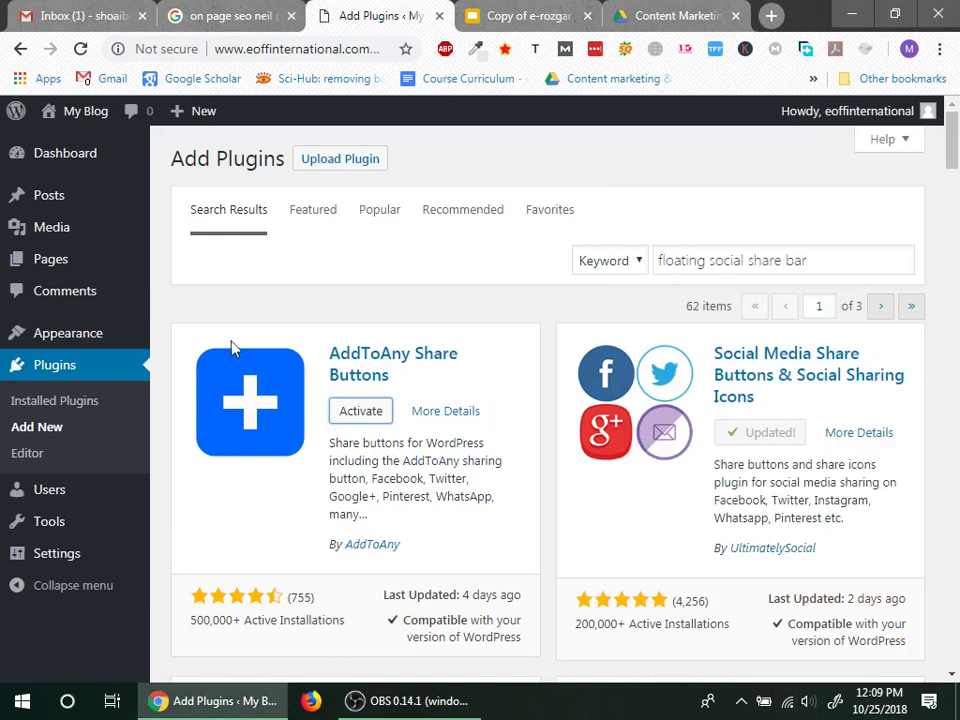
pyautogui.moveTo(92, 332)
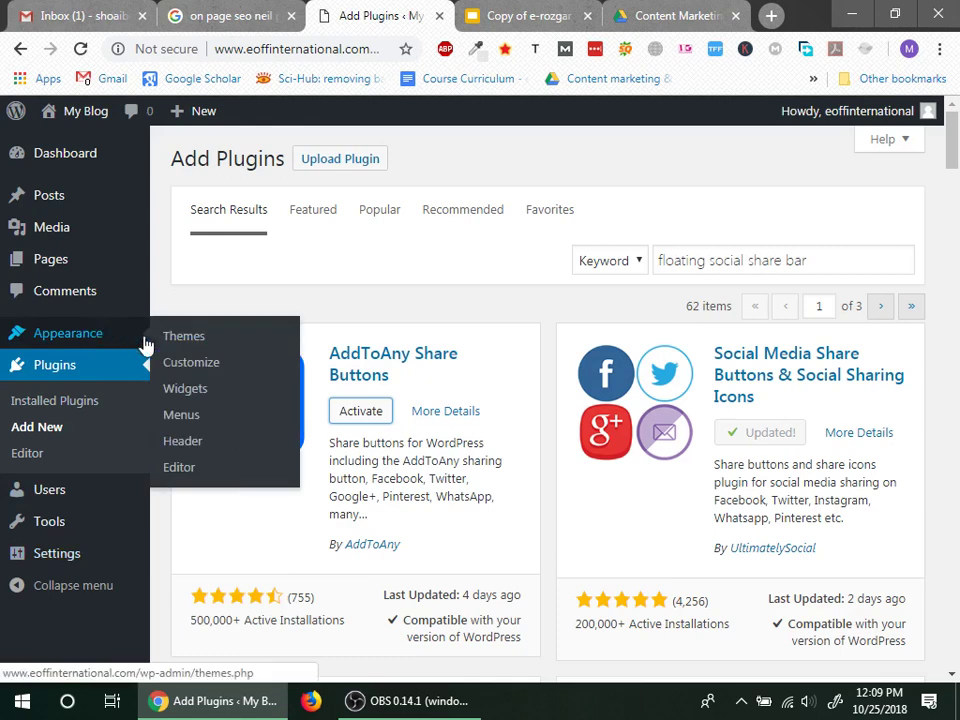
pyautogui.click(341, 414)
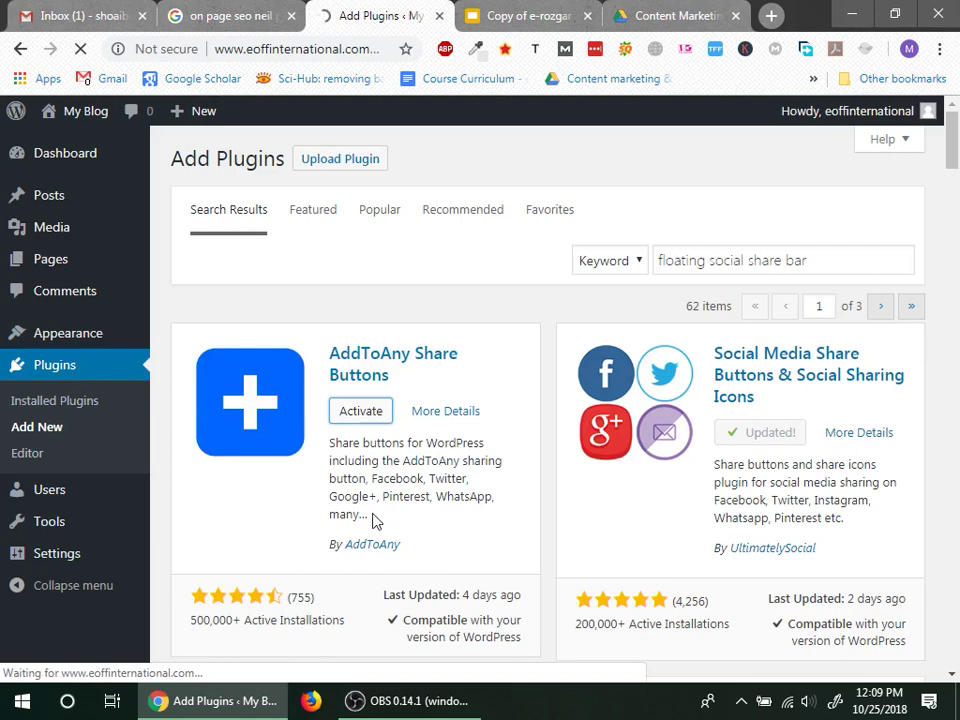
pyautogui.scroll(-3, 300, 547)
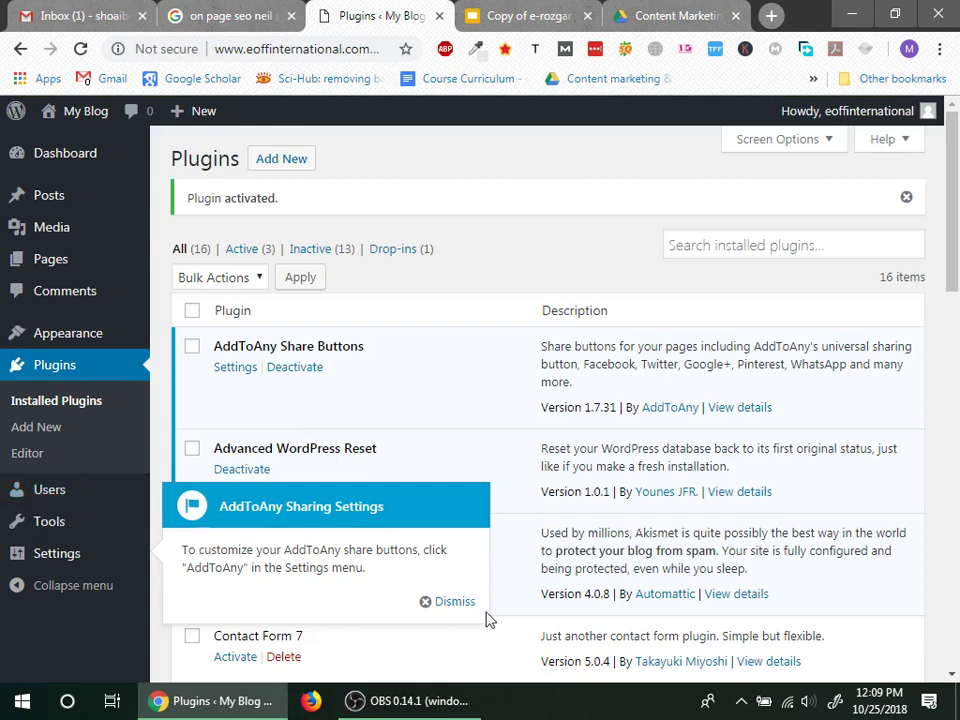
# Step: Dismiss the AddToAny notice and open the AddToAny Share Buttons settings page
pyautogui.click(452, 601)
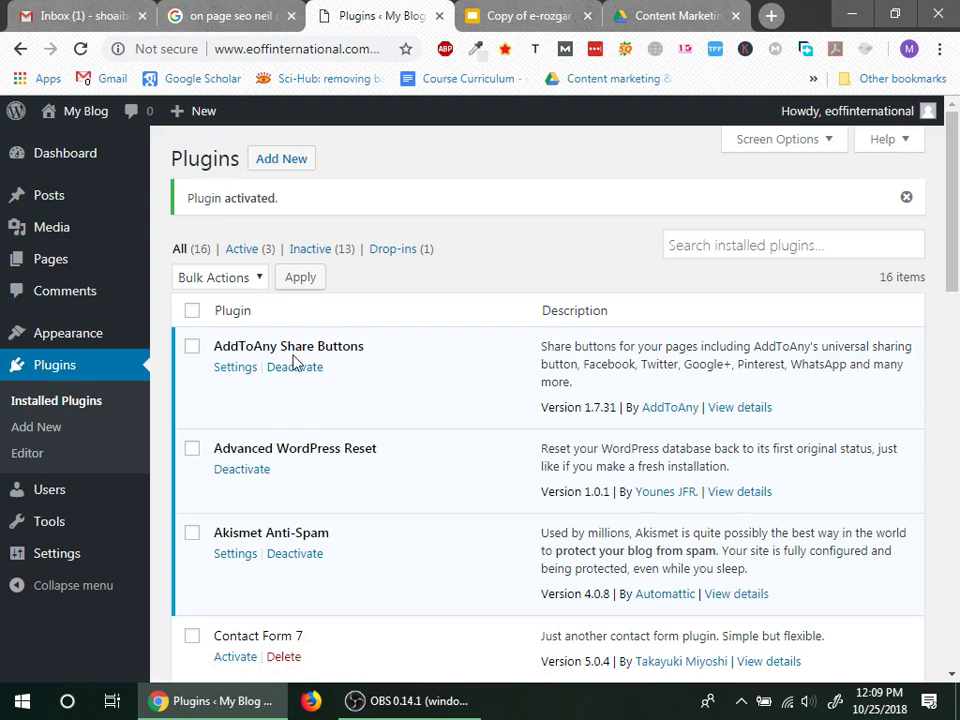
pyautogui.click(240, 369)
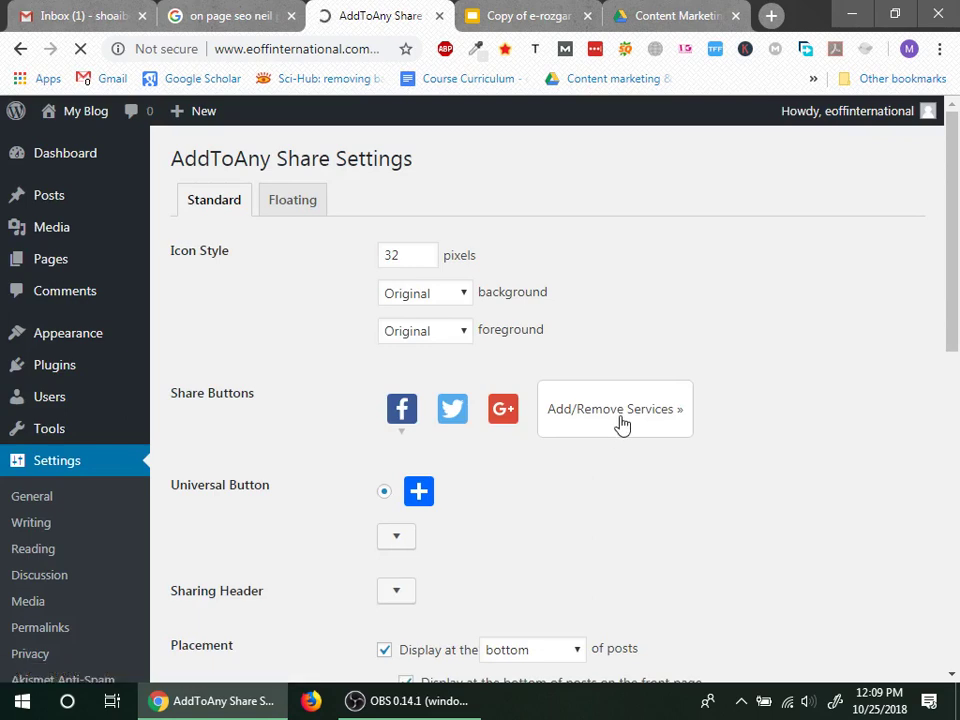
# Step: Set AddToAny's floating vertical share buttons to Left docked and save the changes
pyautogui.click(291, 203)
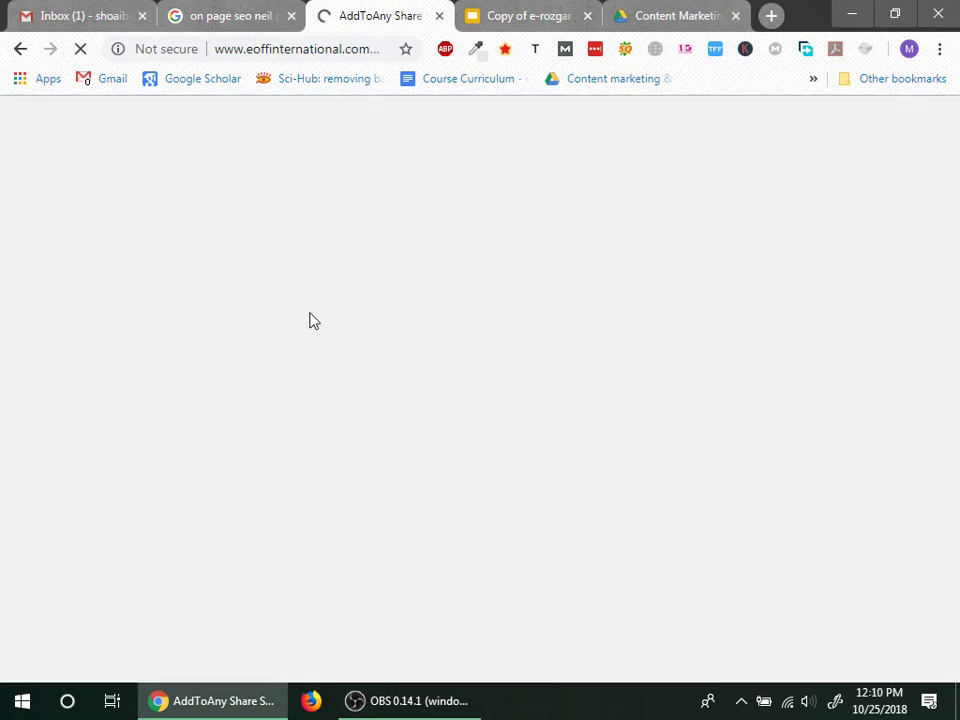
pyautogui.scroll(-1, 262, 345)
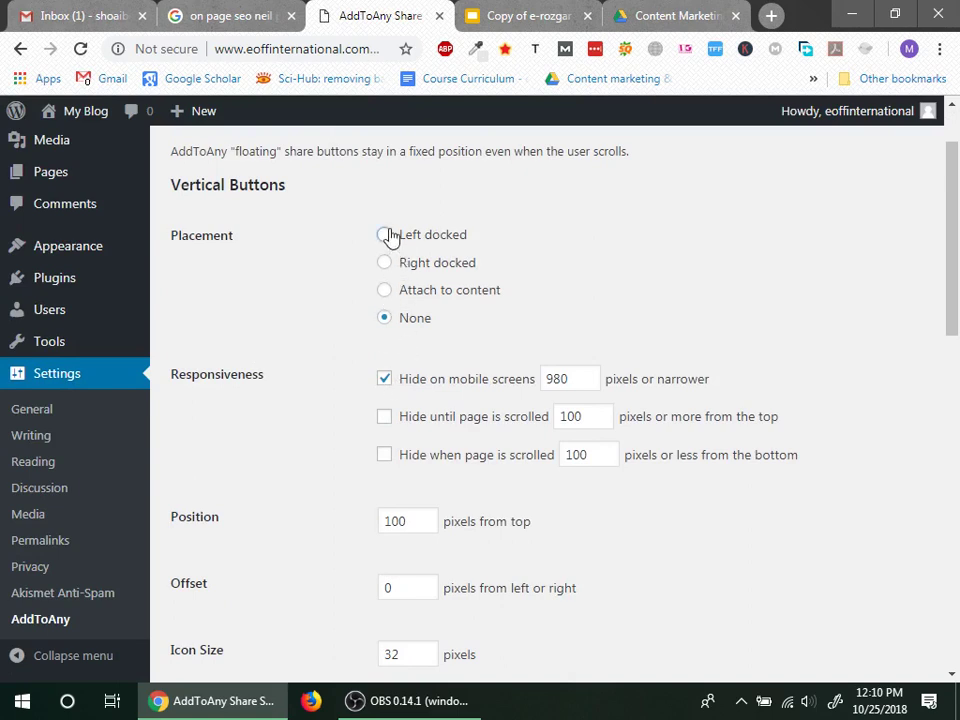
pyautogui.click(386, 235)
pyautogui.scroll(-7, 300, 410)
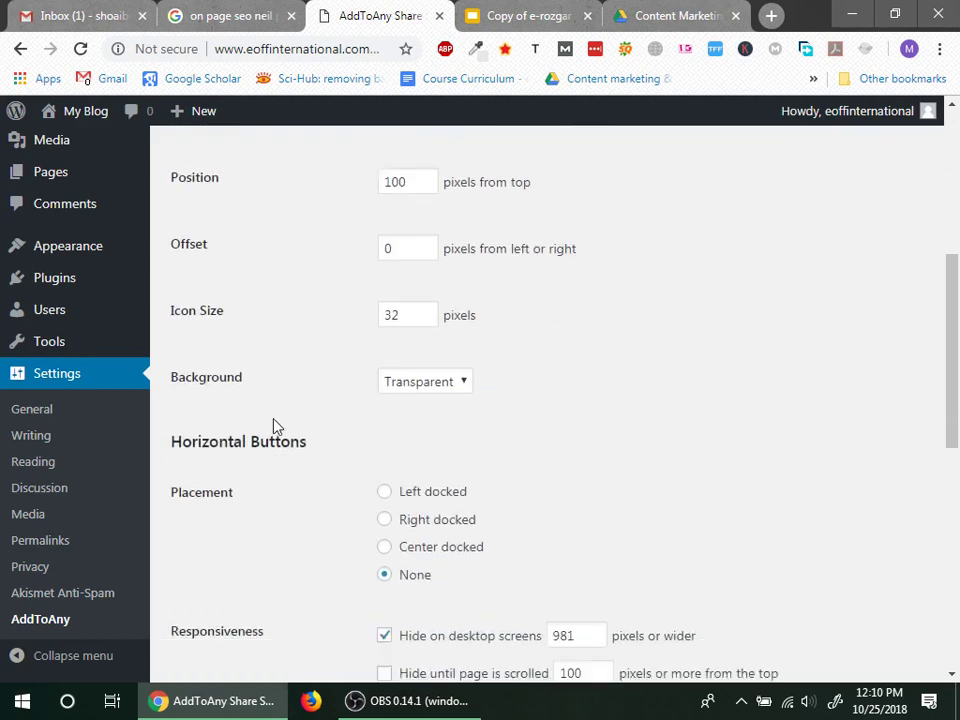
pyautogui.scroll(-3, 367, 440)
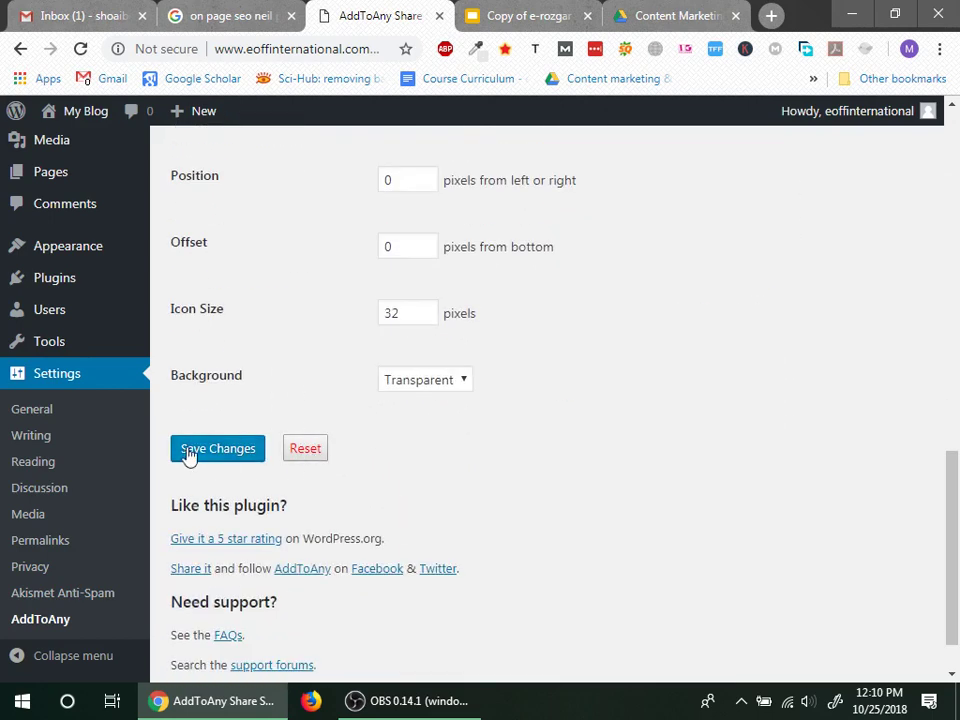
pyautogui.scroll(-1, 200, 430)
pyautogui.click(217, 386)
# Step: Open the live site from Visit Site in a new browser tab
pyautogui.moveTo(67, 118)
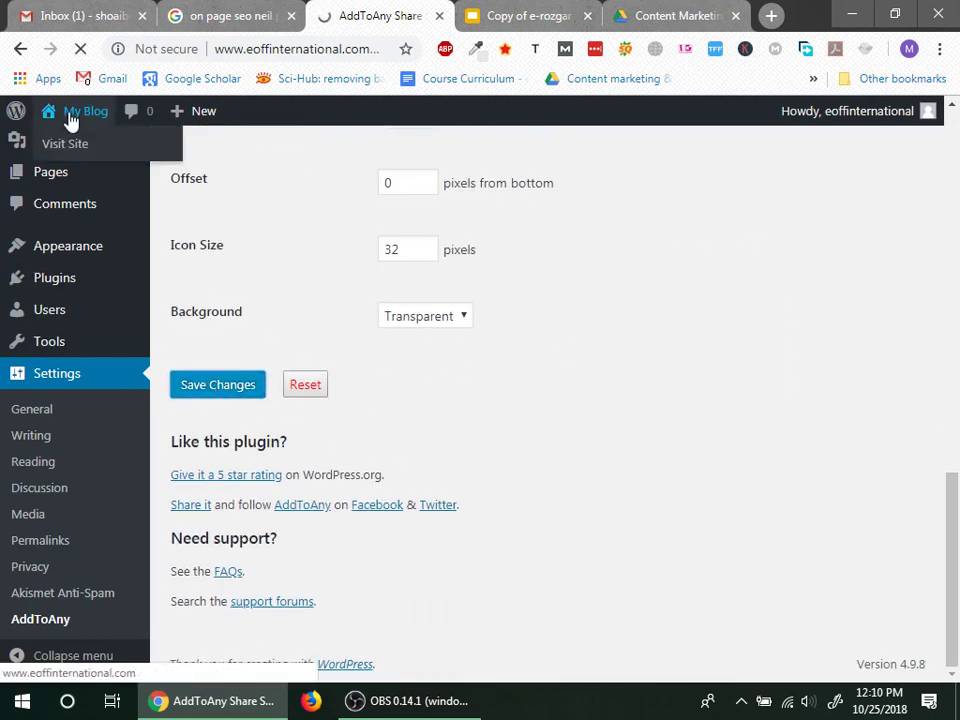
pyautogui.rightClick(64, 145)
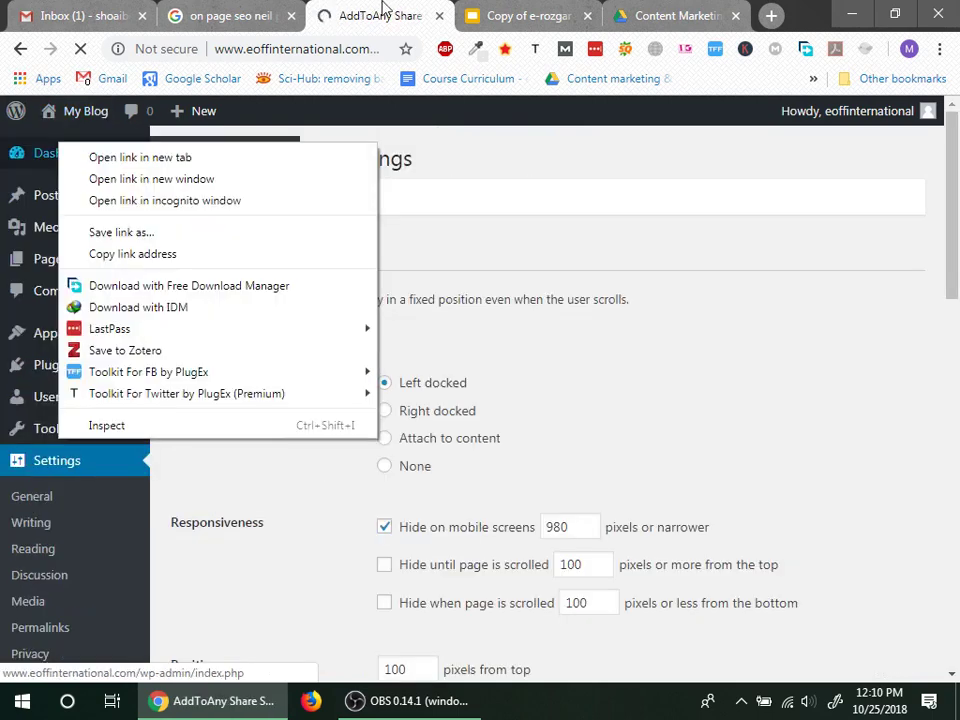
pyautogui.click(130, 88)
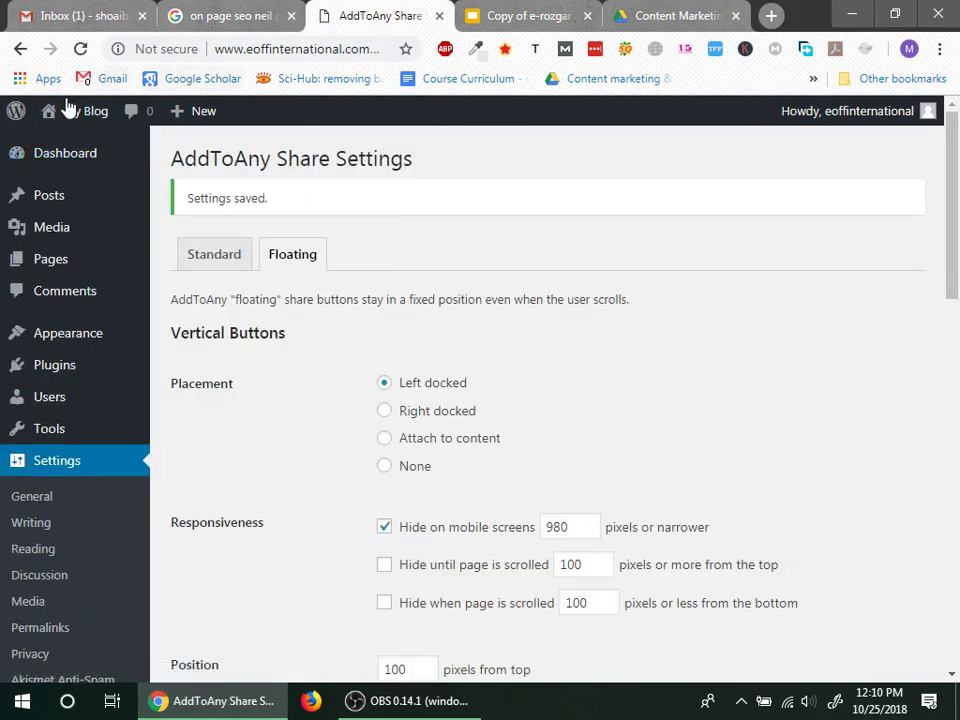
pyautogui.rightClick(78, 146)
pyautogui.click(92, 156)
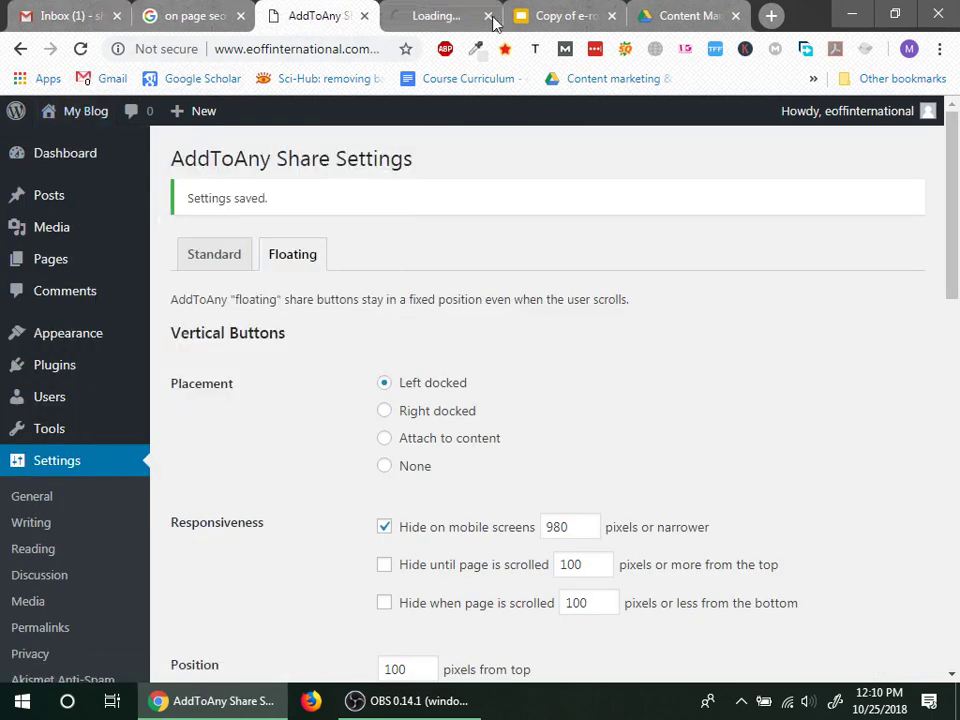
# Step: Scroll the live blog to check the left-docked floating share bar, then return to AddToAny settings
pyautogui.click(448, 12)
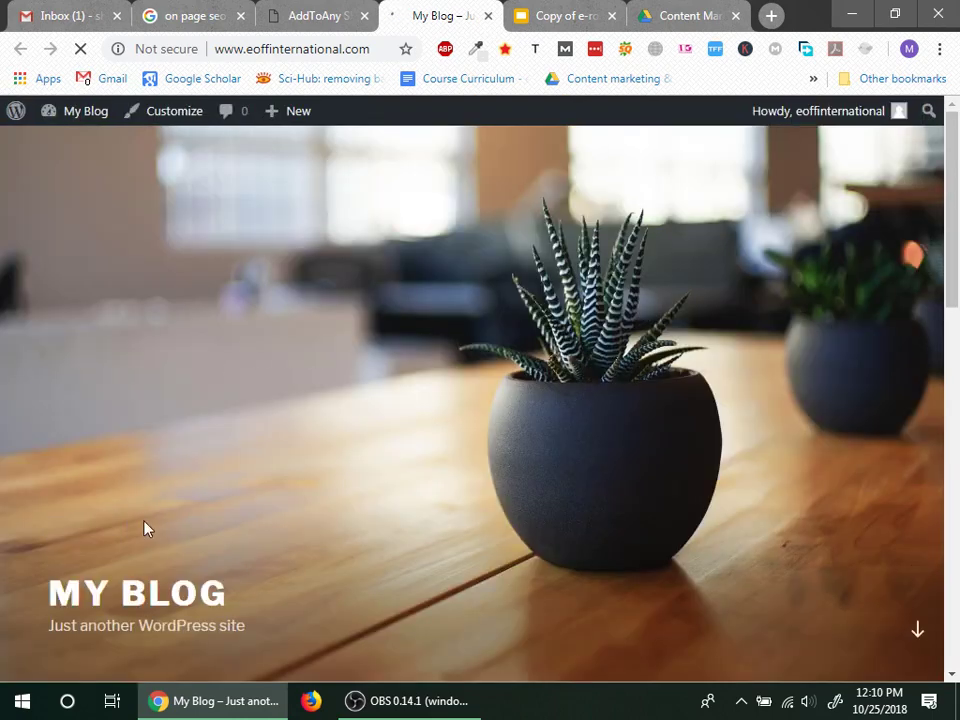
pyautogui.scroll(-4, 143, 527)
pyautogui.moveTo(179, 509)
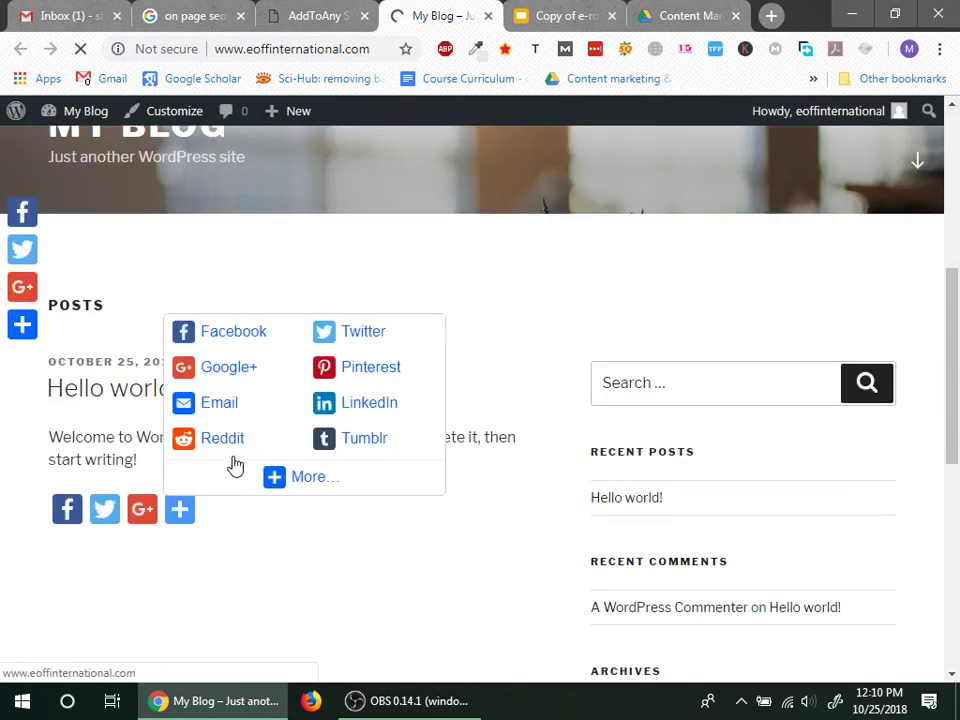
pyautogui.scroll(2, 160, 514)
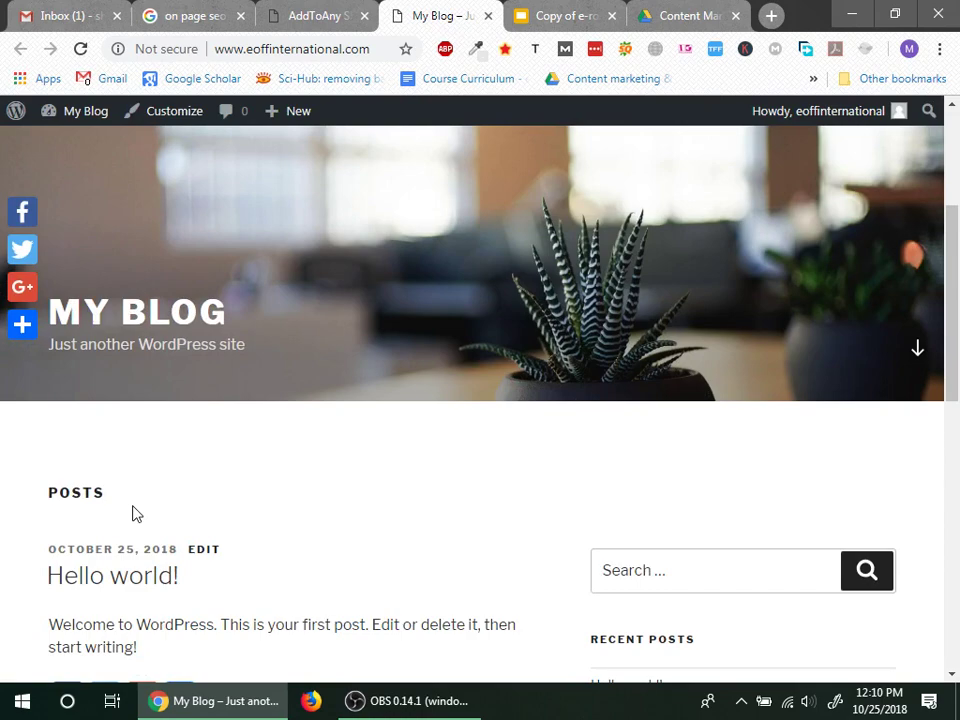
pyautogui.moveTo(20, 325)
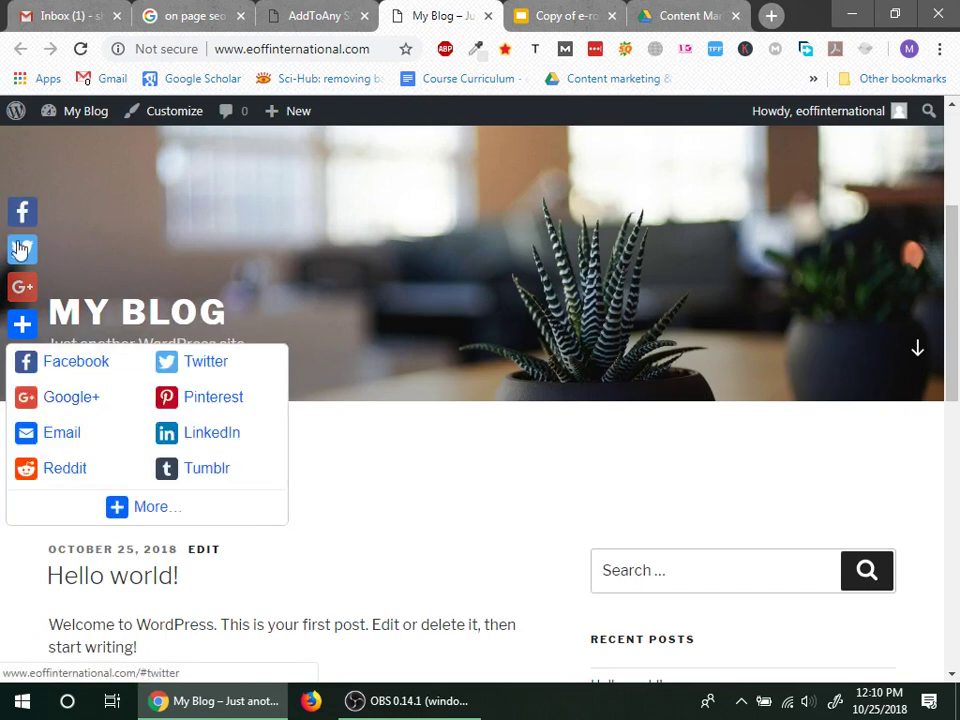
pyautogui.scroll(-8, 96, 557)
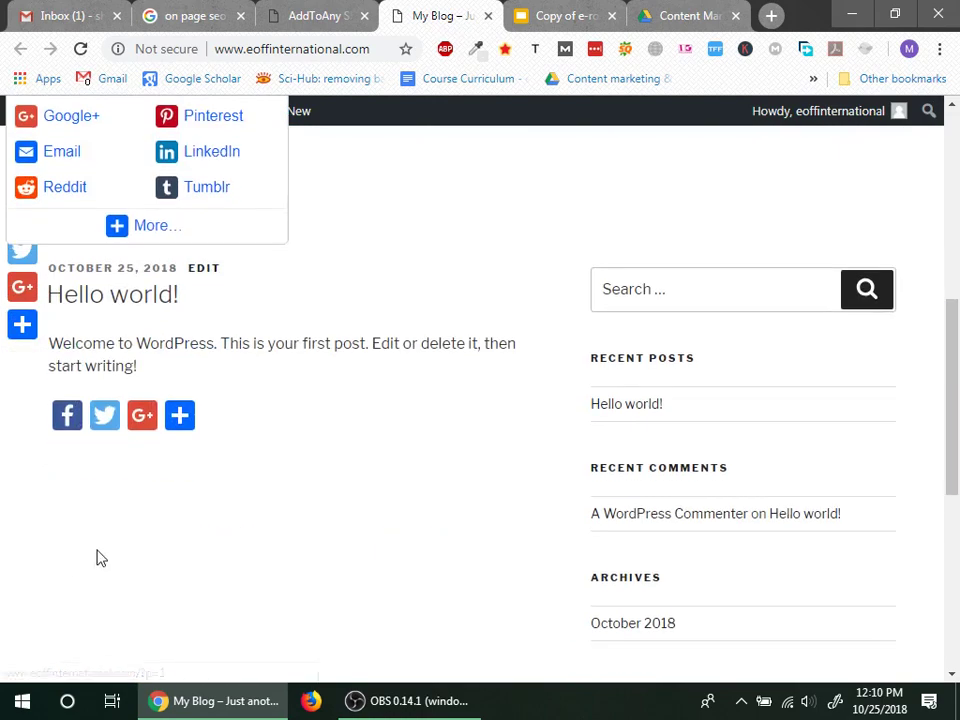
pyautogui.scroll(10, 96, 545)
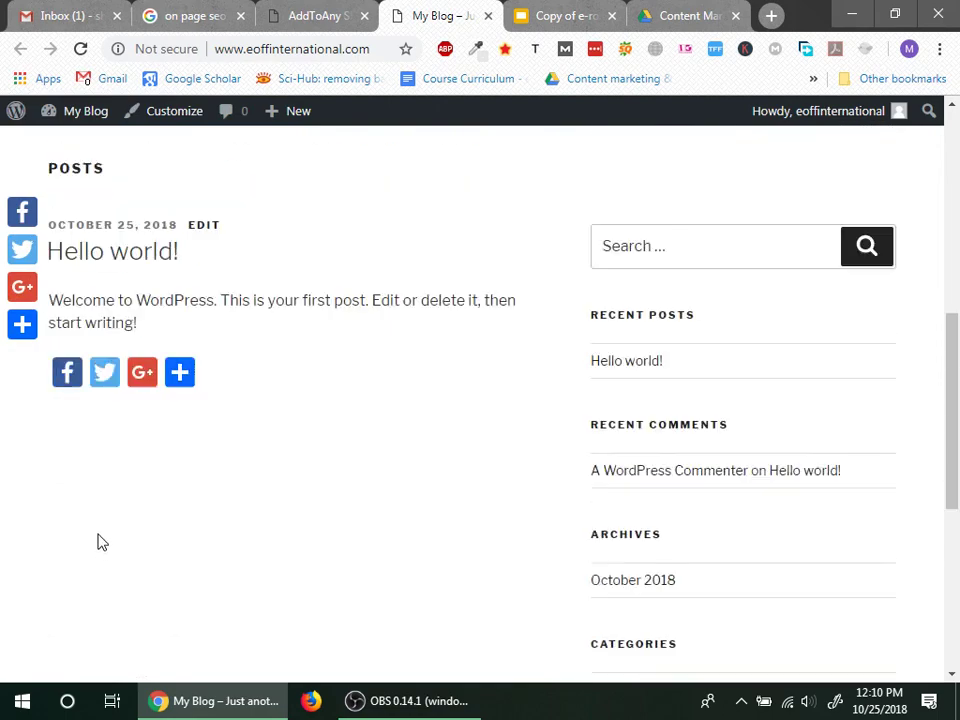
pyautogui.scroll(-5, 100, 533)
pyautogui.moveTo(3, 292)
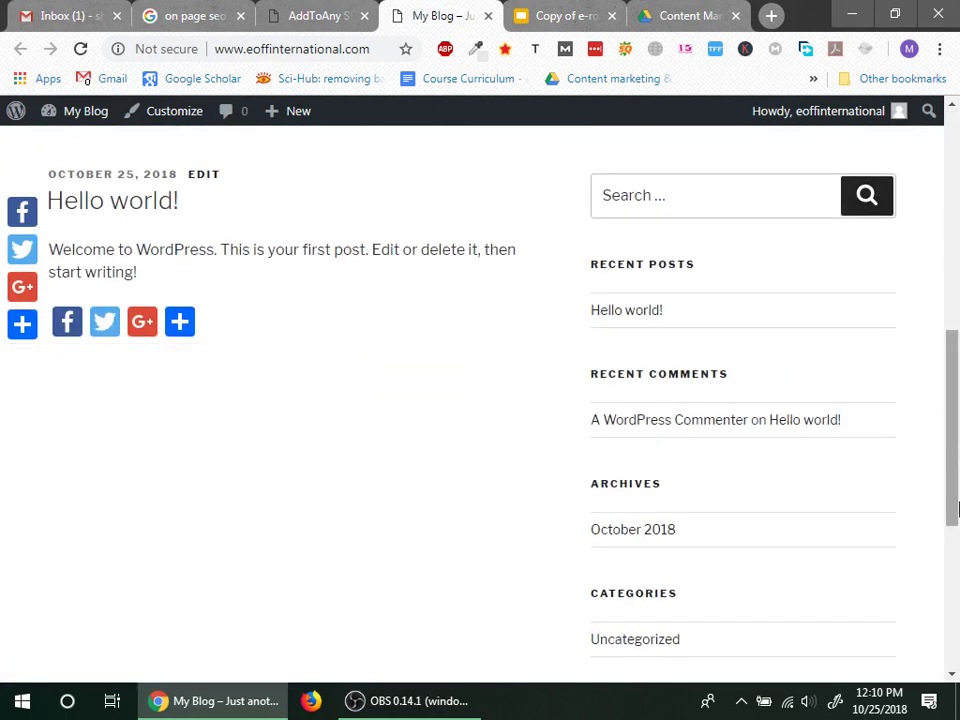
pyautogui.scroll(5, 257, 403)
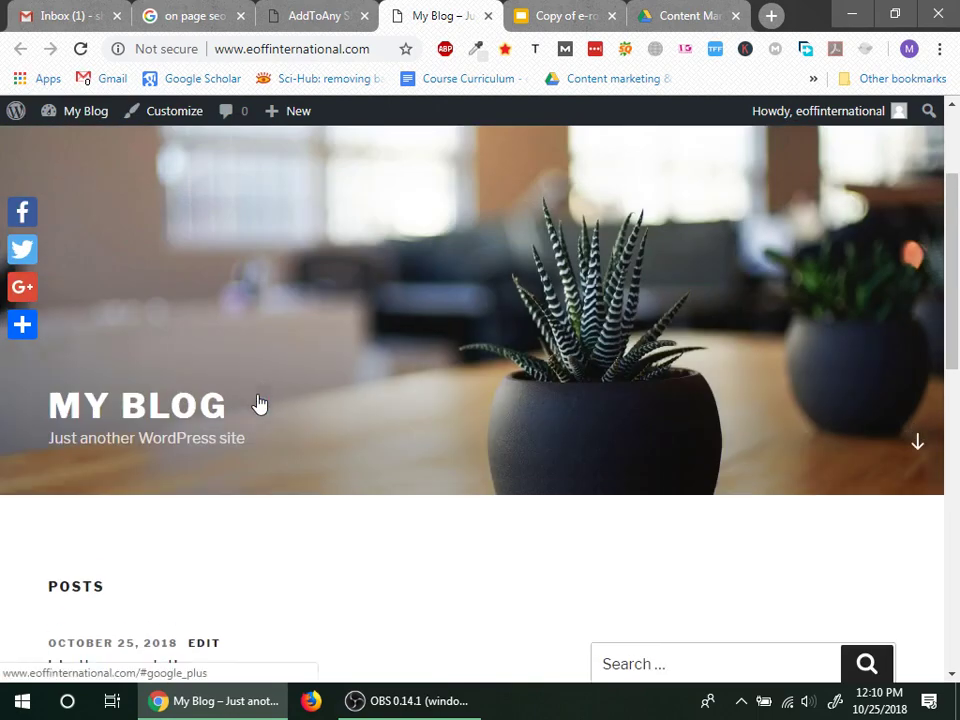
pyautogui.scroll(-10, 277, 390)
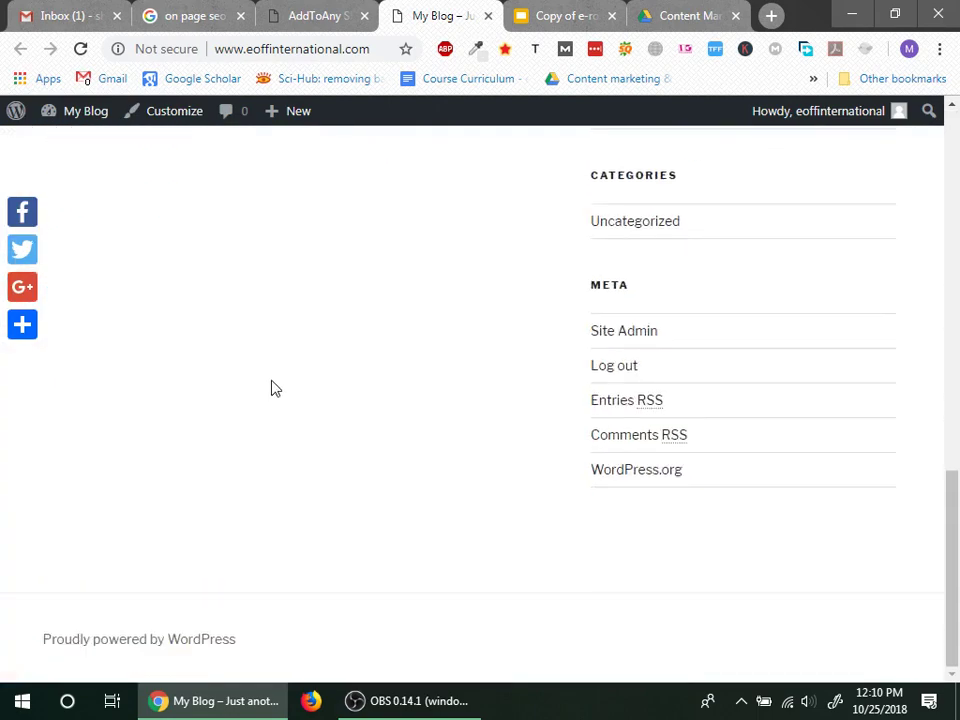
pyautogui.click(308, 12)
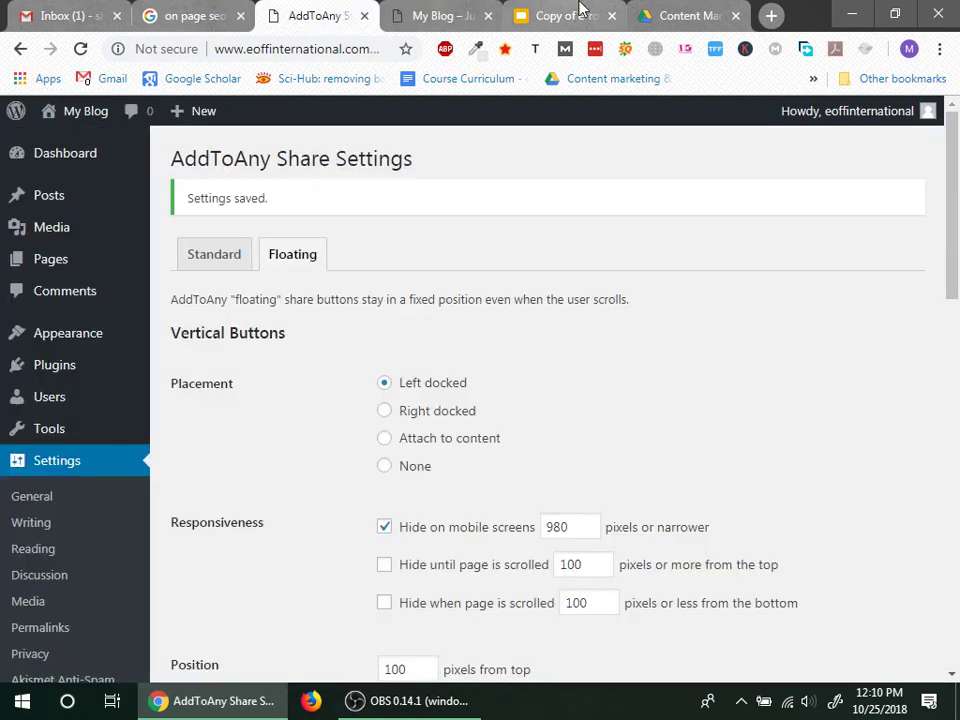
# Step: Look up the next plugin name in the slide notes and go to Plugins > Add New
pyautogui.click(575, 14)
pyautogui.moveTo(316, 437); pyautogui.dragTo(392, 440)
pyautogui.click(310, 14)
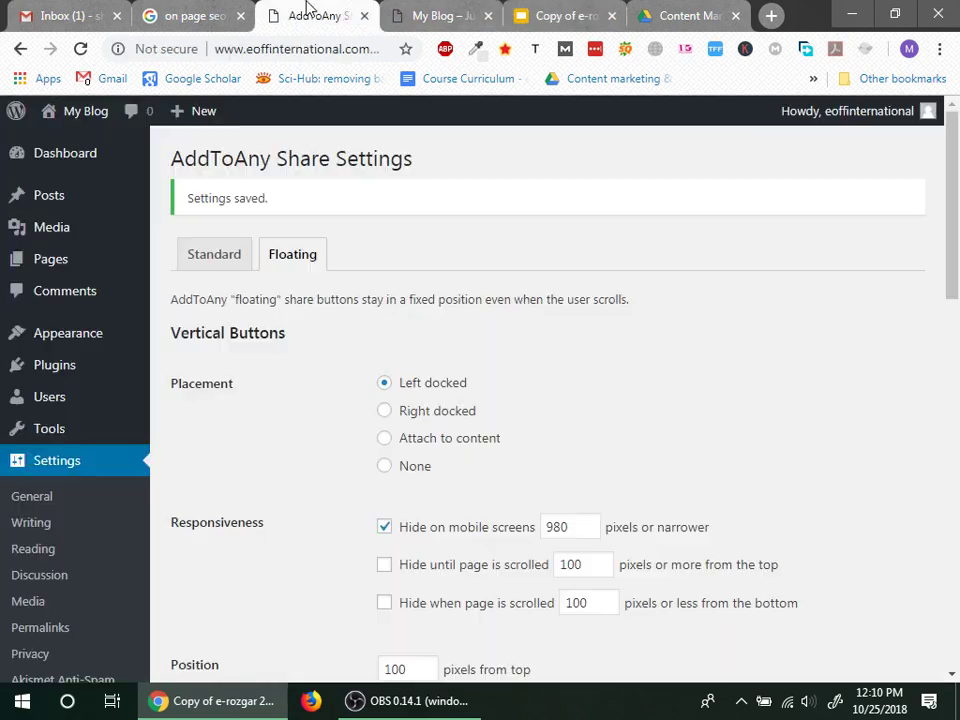
pyautogui.click(83, 465)
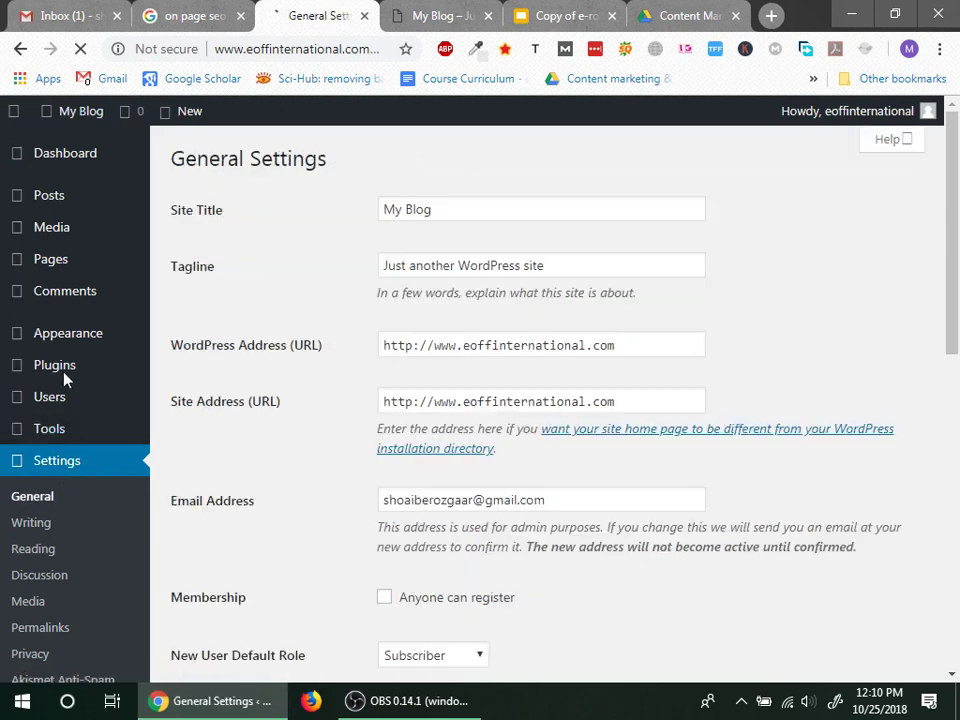
pyautogui.moveTo(20, 372)
pyautogui.click(200, 402)
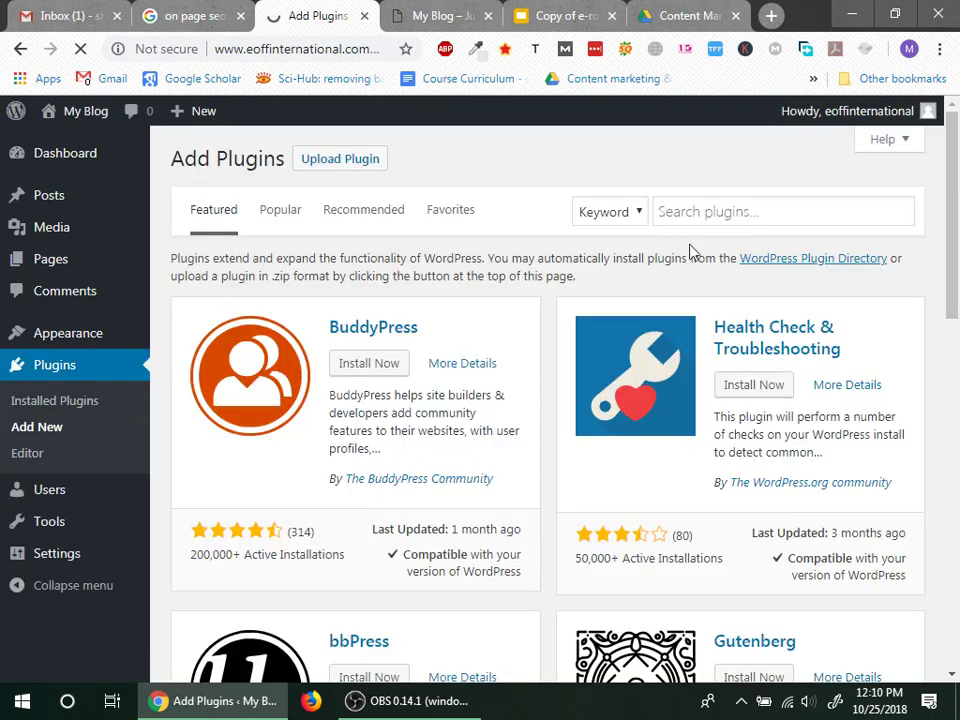
# Step: Search the plugin directory for 'cache', then minimise the browser to the desktop
pyautogui.click(750, 214)
pyautogui.write('WP Super Cash')
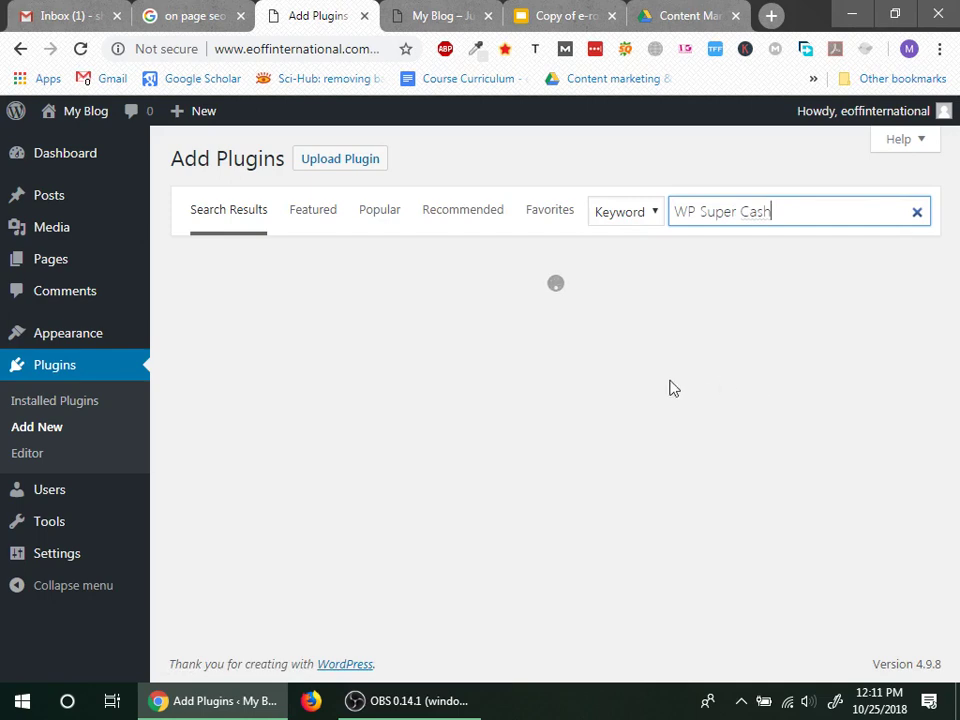
pyautogui.scroll(-4, 386, 407)
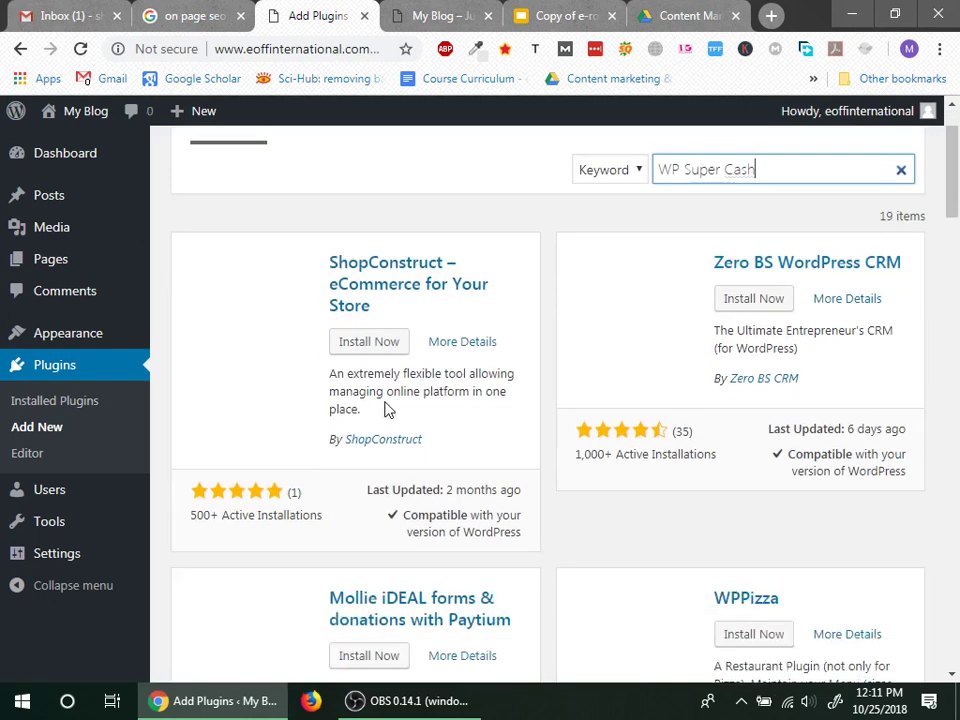
pyautogui.scroll(4, 506, 489)
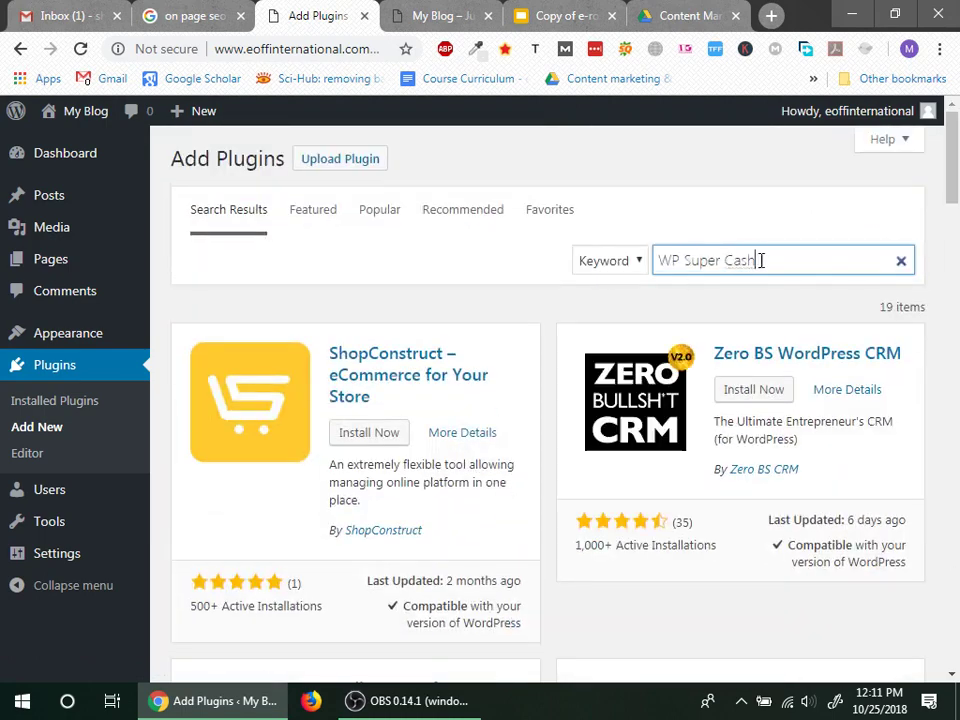
pyautogui.moveTo(761, 259); pyautogui.dragTo(508, 270)
pyautogui.write('cas')
pyautogui.press('BackSpace')
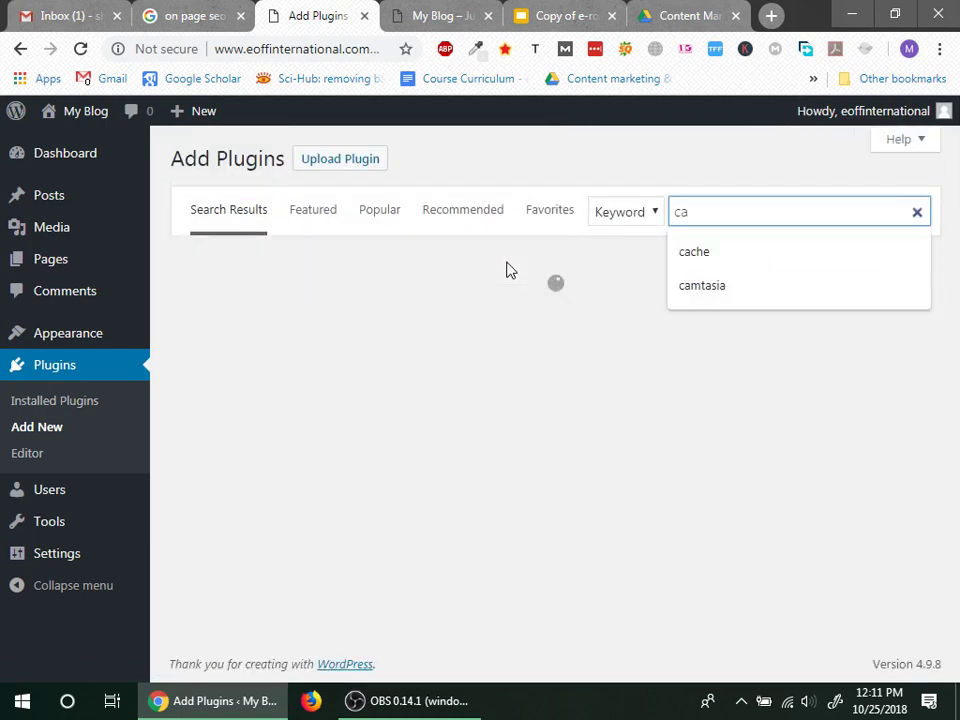
pyautogui.write('che')
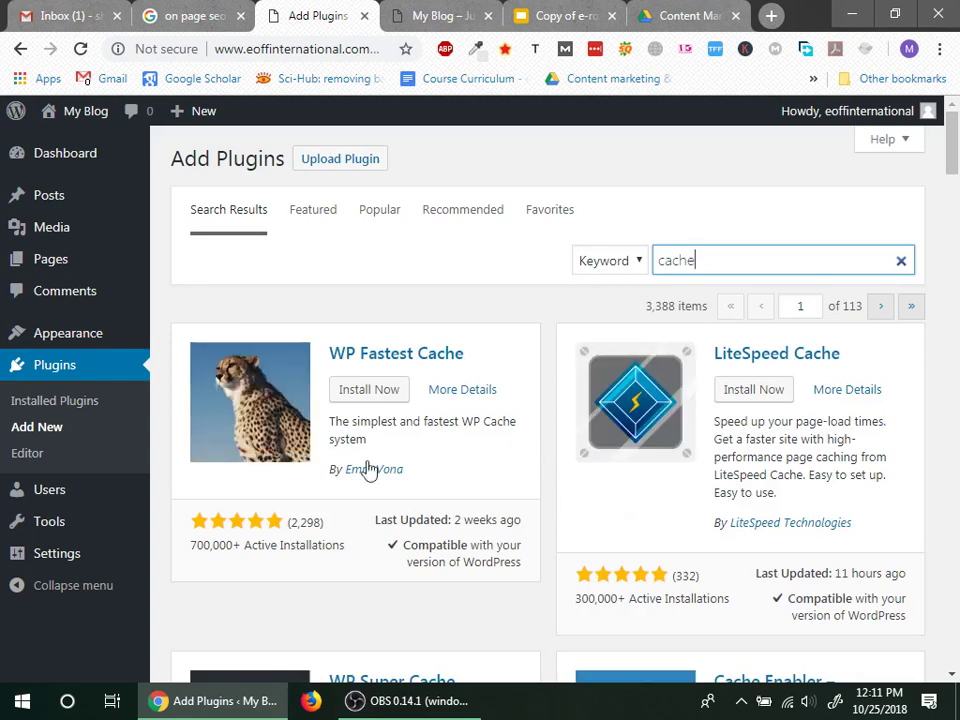
pyautogui.press('super+d')
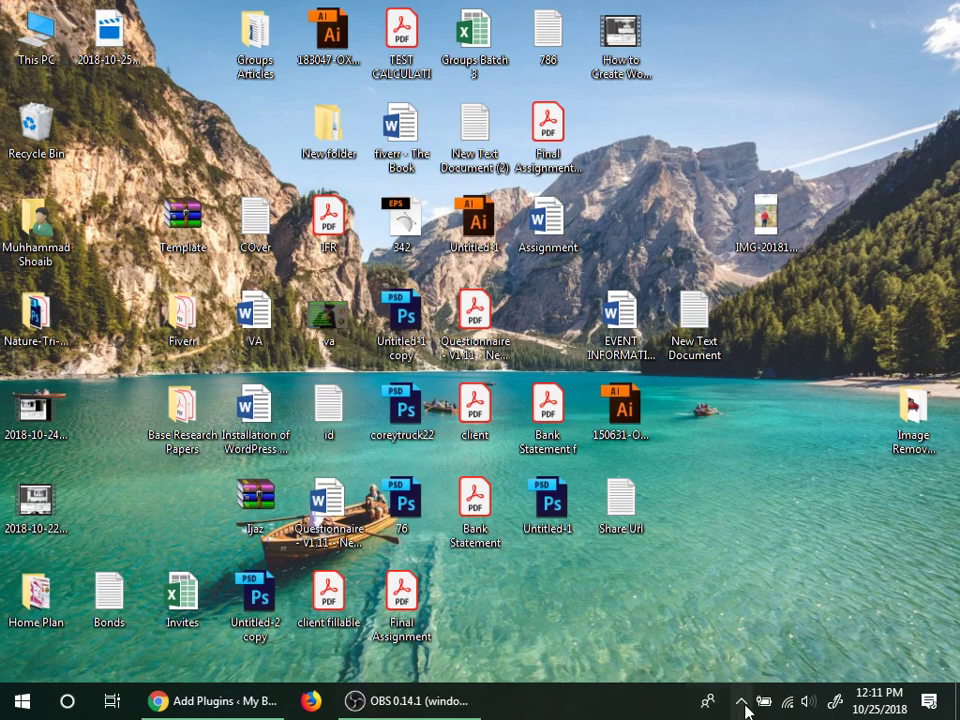
# Step: Browse This PC to E: > Gujranwala Non-Tech > Wordpress Important > BHW Festinger > WordPress Plugins
pyautogui.click(20, 45)
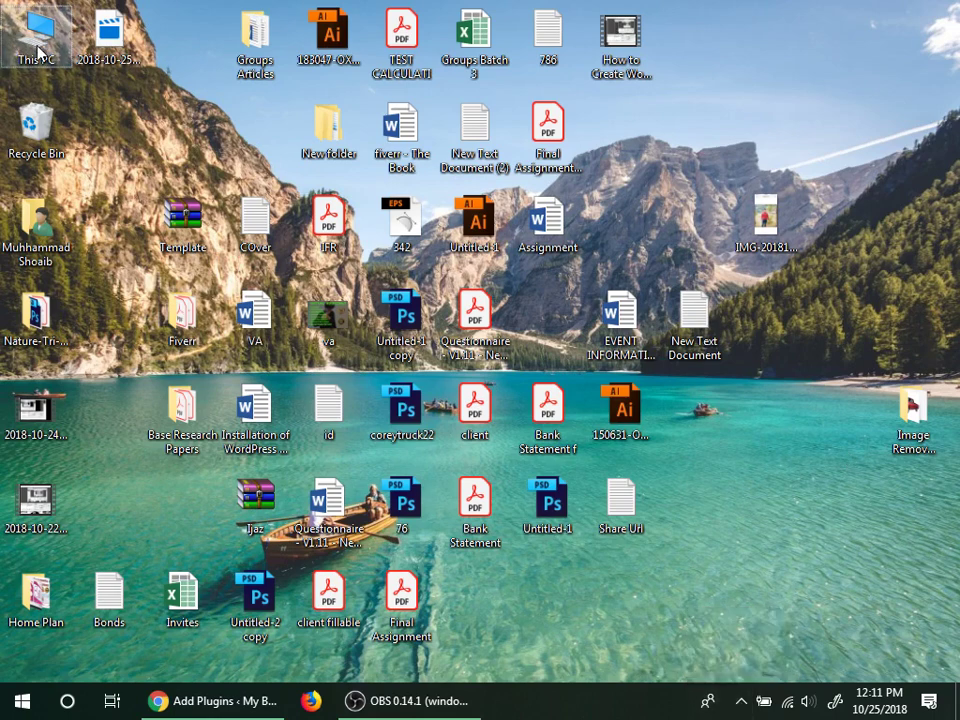
pyautogui.doubleClick(38, 52)
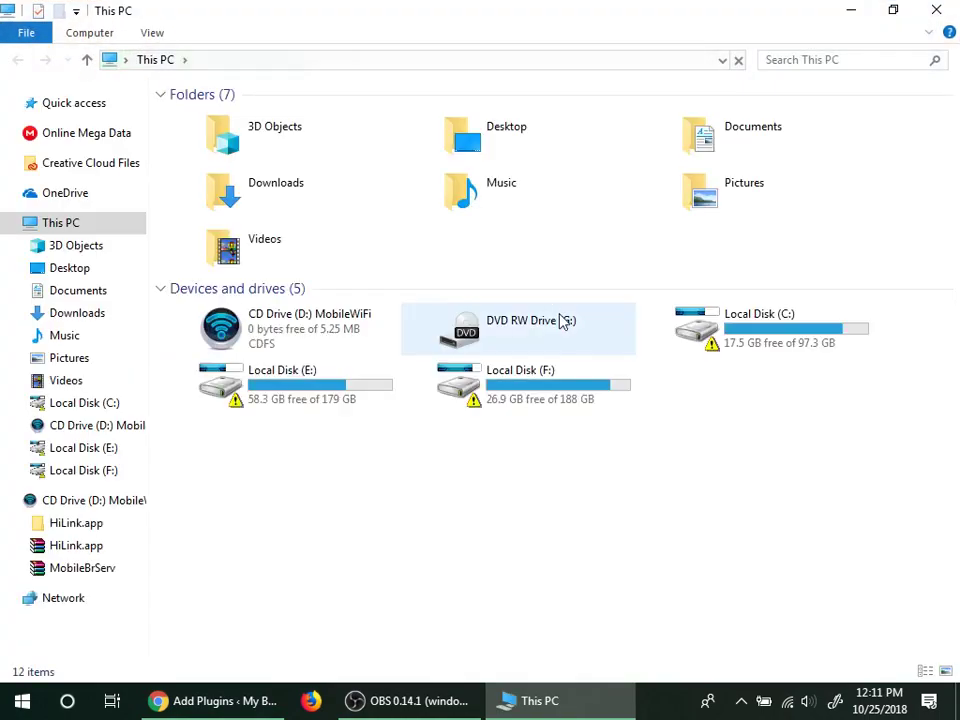
pyautogui.doubleClick(317, 386)
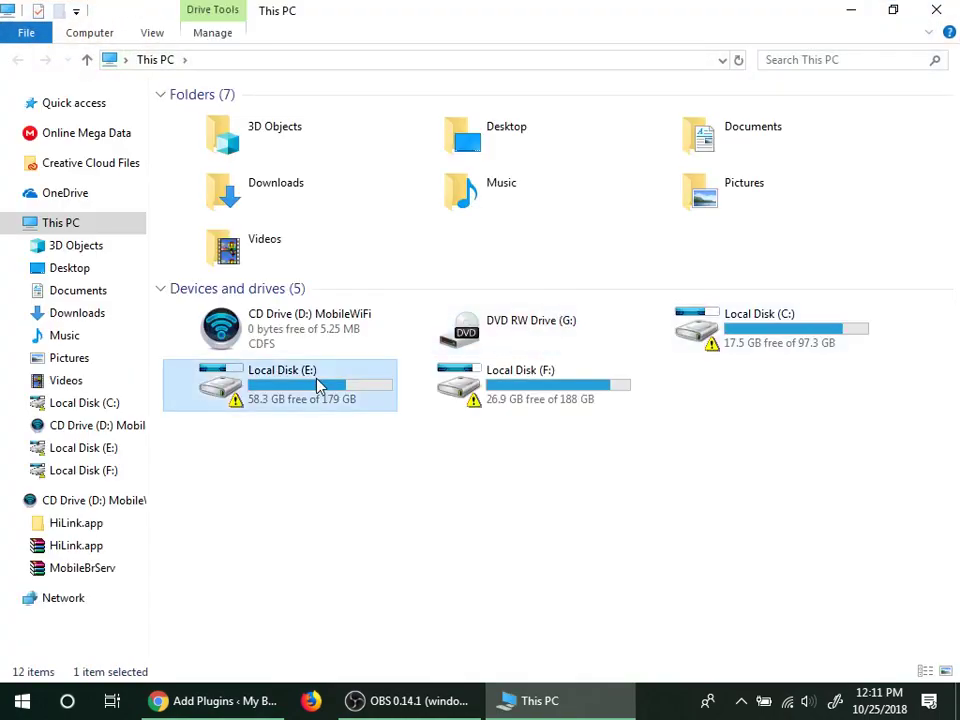
pyautogui.doubleClick(298, 216)
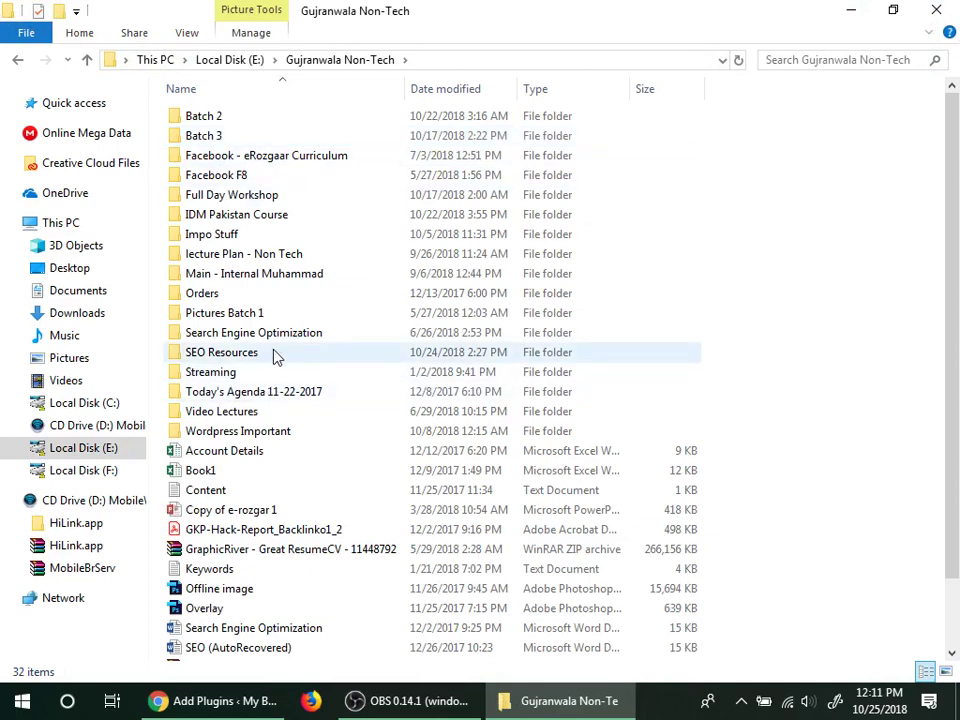
pyautogui.doubleClick(255, 430)
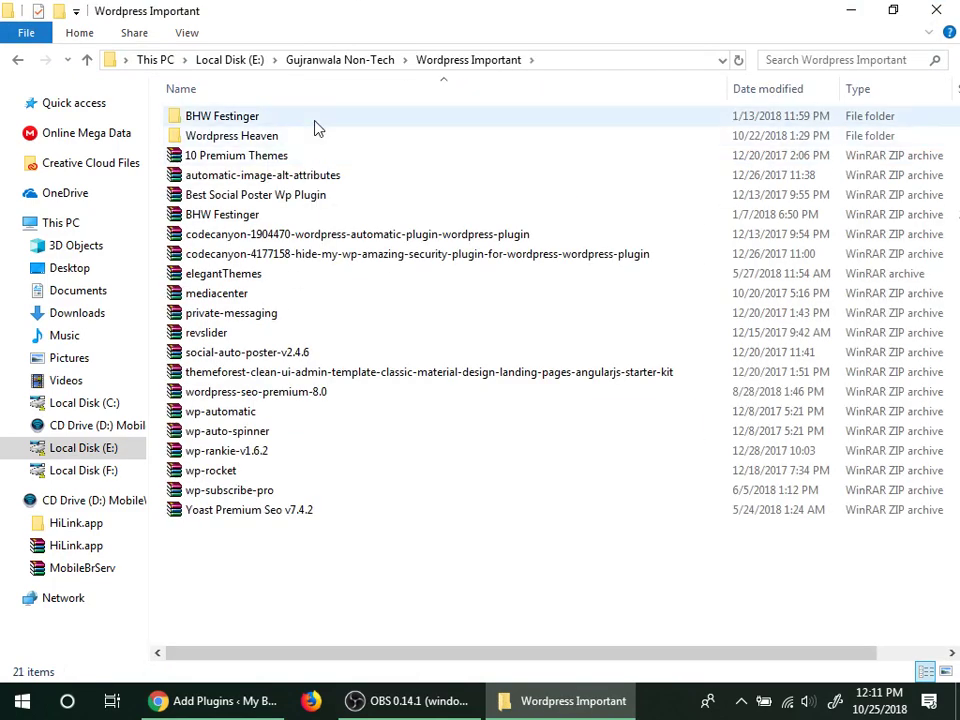
pyautogui.doubleClick(318, 119)
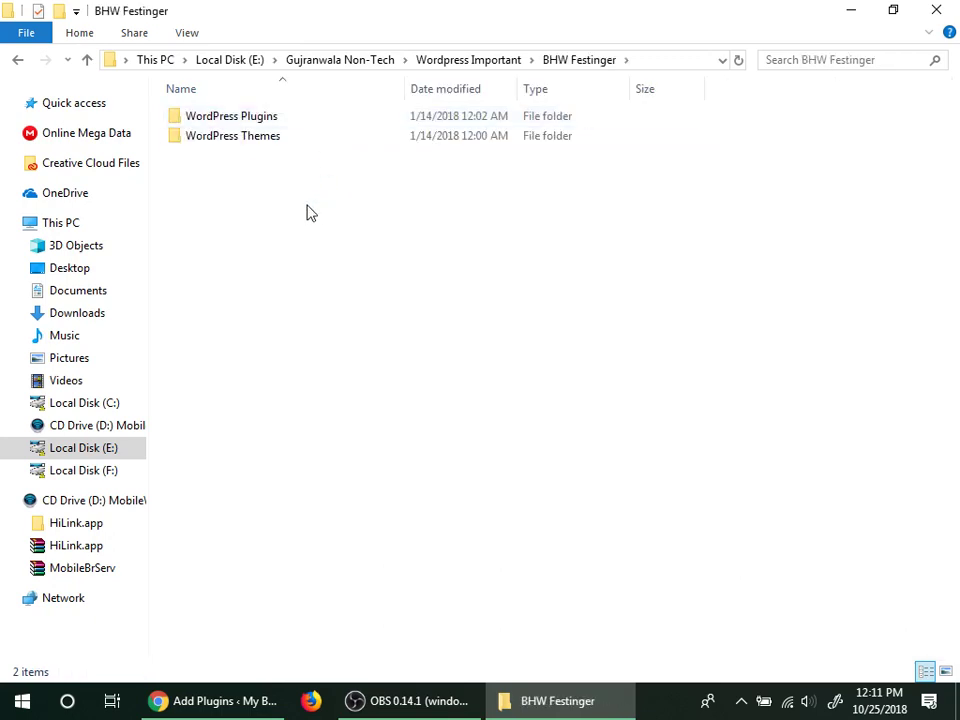
pyautogui.doubleClick(303, 121)
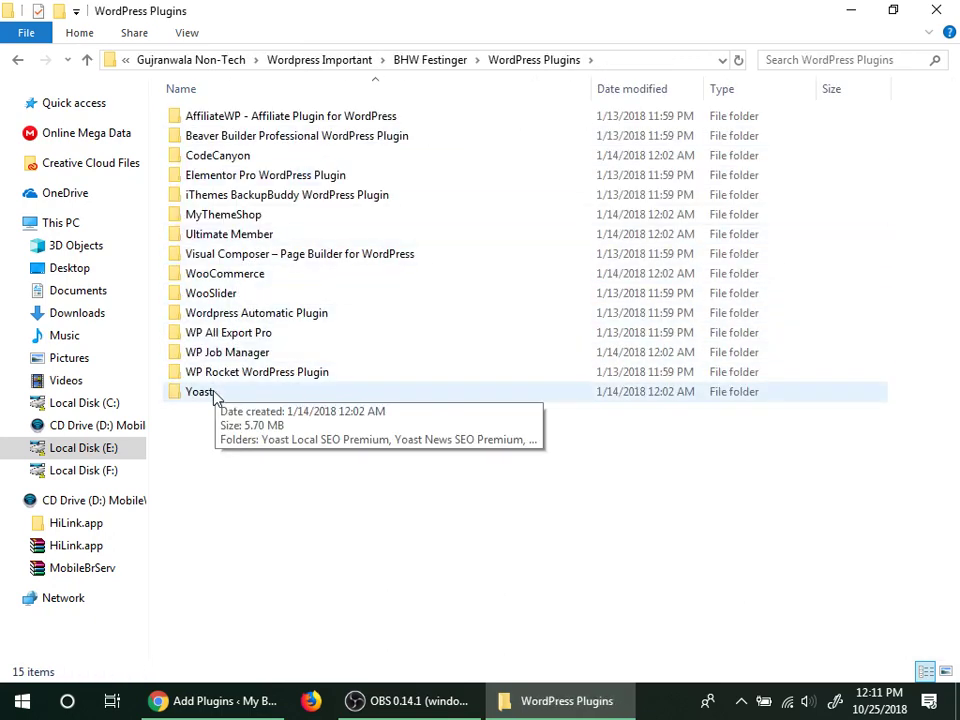
pyautogui.click(248, 375)
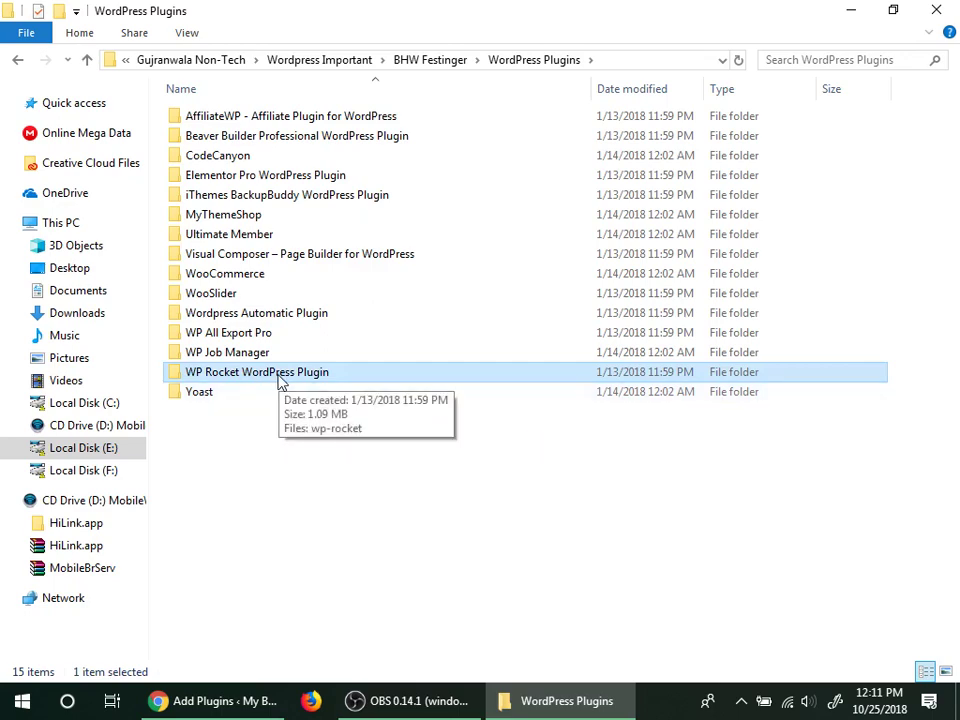
# Step: Back in the cache plugin results, activate WP Super Cache
pyautogui.hotkey('alt', 'Tab')
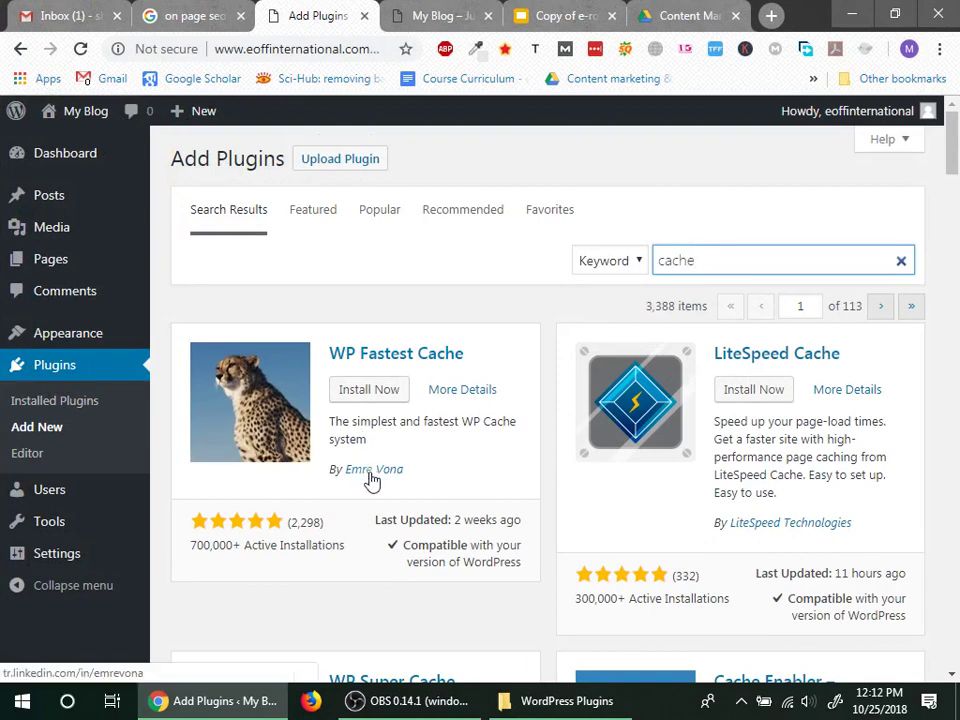
pyautogui.scroll(-4, 370, 480)
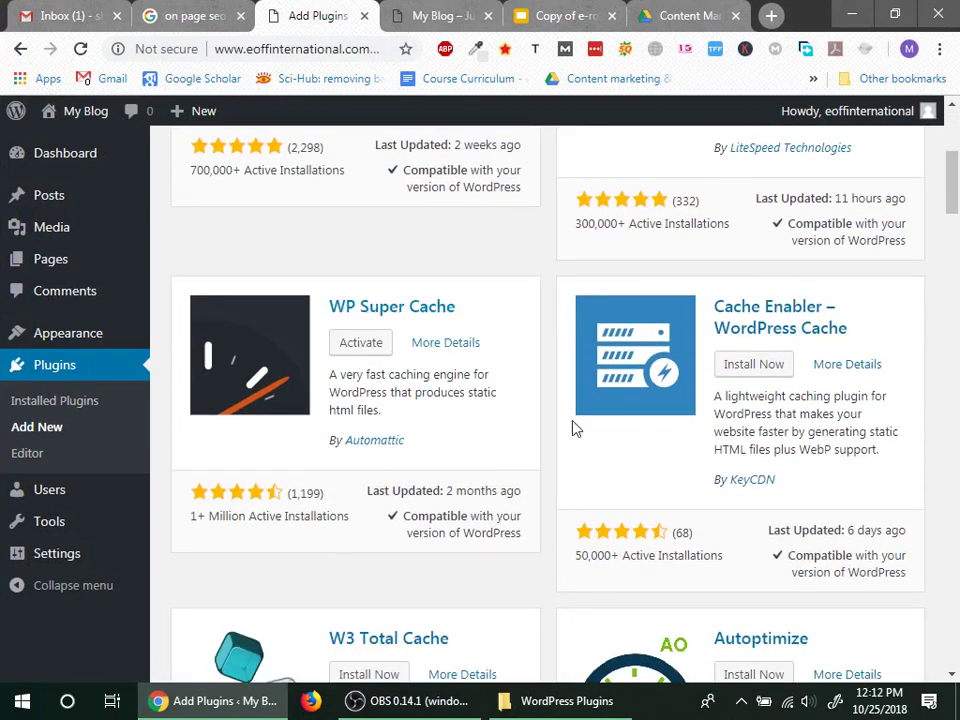
pyautogui.click(362, 345)
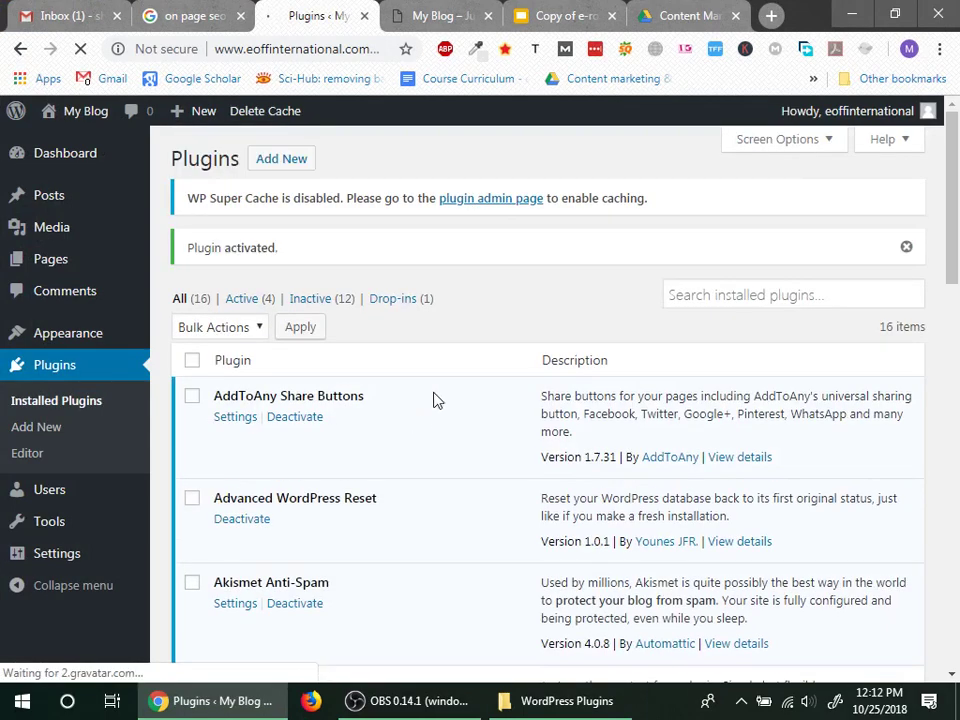
# Step: Open the WP Super Cache admin settings page
pyautogui.click(478, 200)
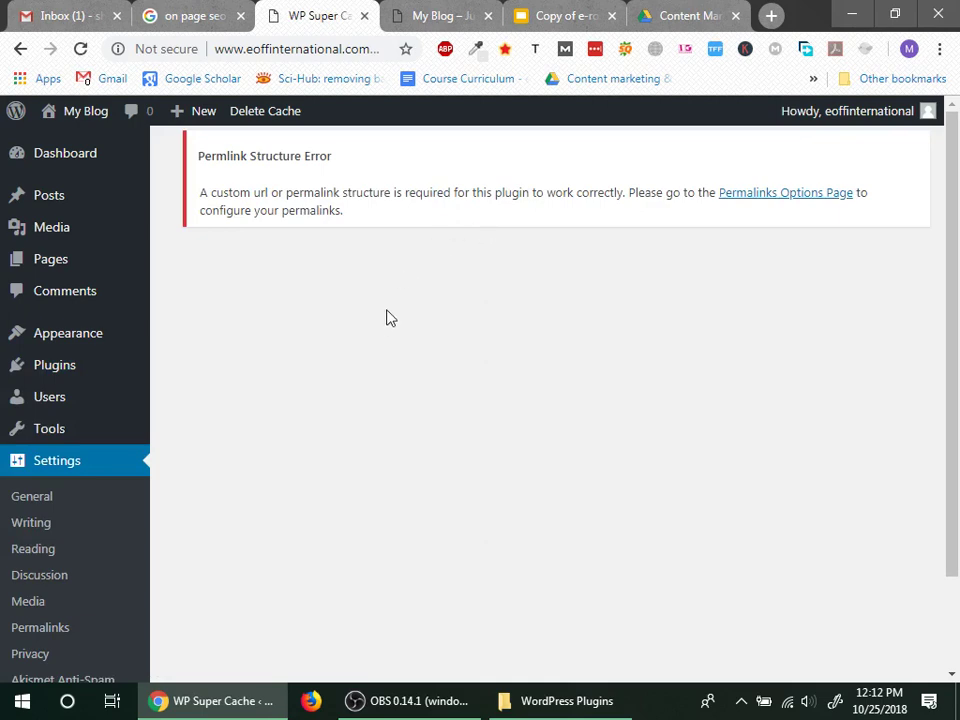
pyautogui.scroll(-2, 300, 320)
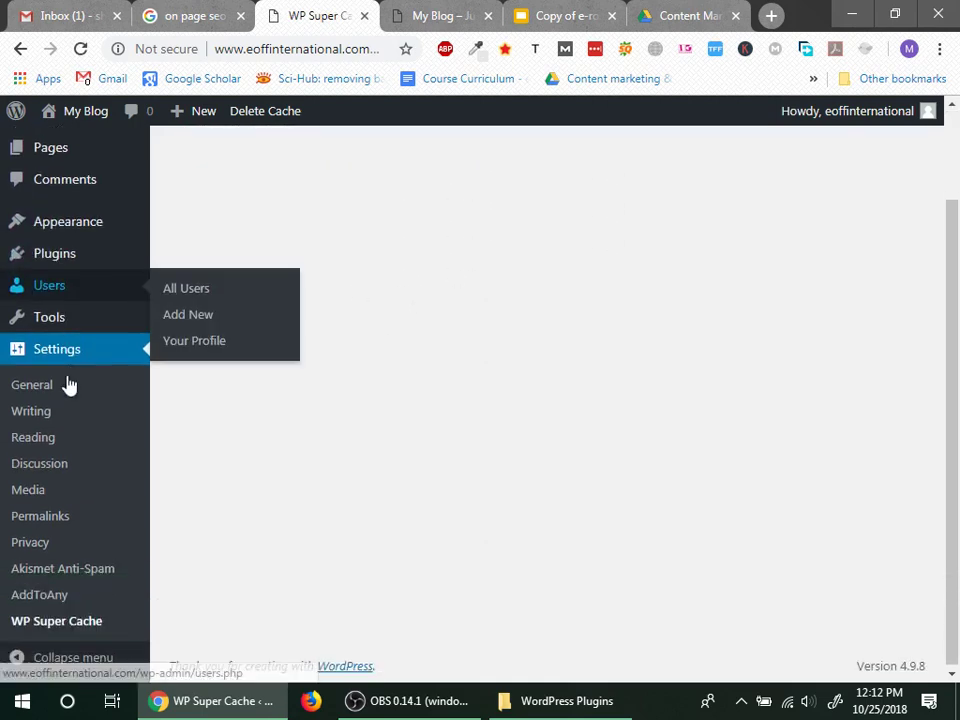
pyautogui.click(67, 620)
pyautogui.scroll(2, 437, 411)
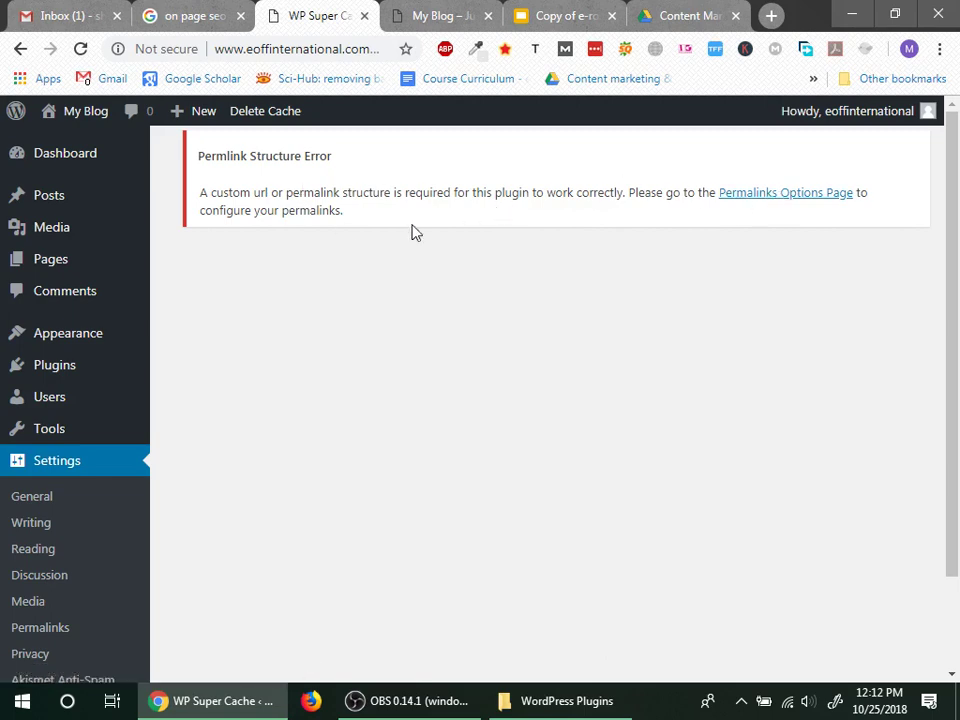
# Step: Switch permalinks to the Post name structure (/%postname%/) and save
pyautogui.click(803, 196)
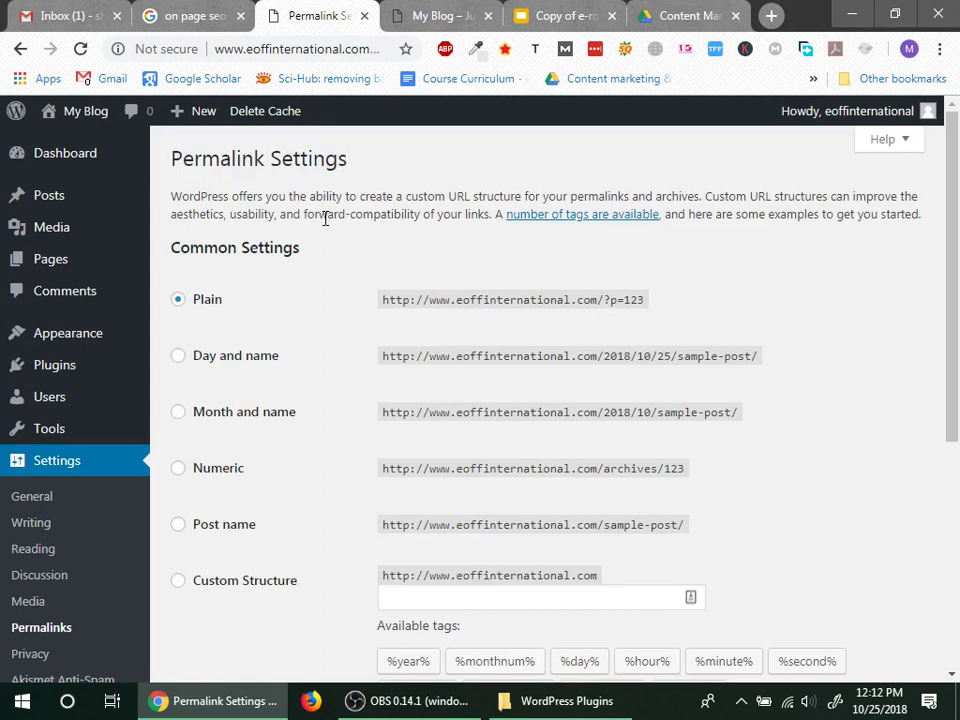
pyautogui.click(229, 530)
pyautogui.scroll(-5, 290, 500)
pyautogui.click(213, 605)
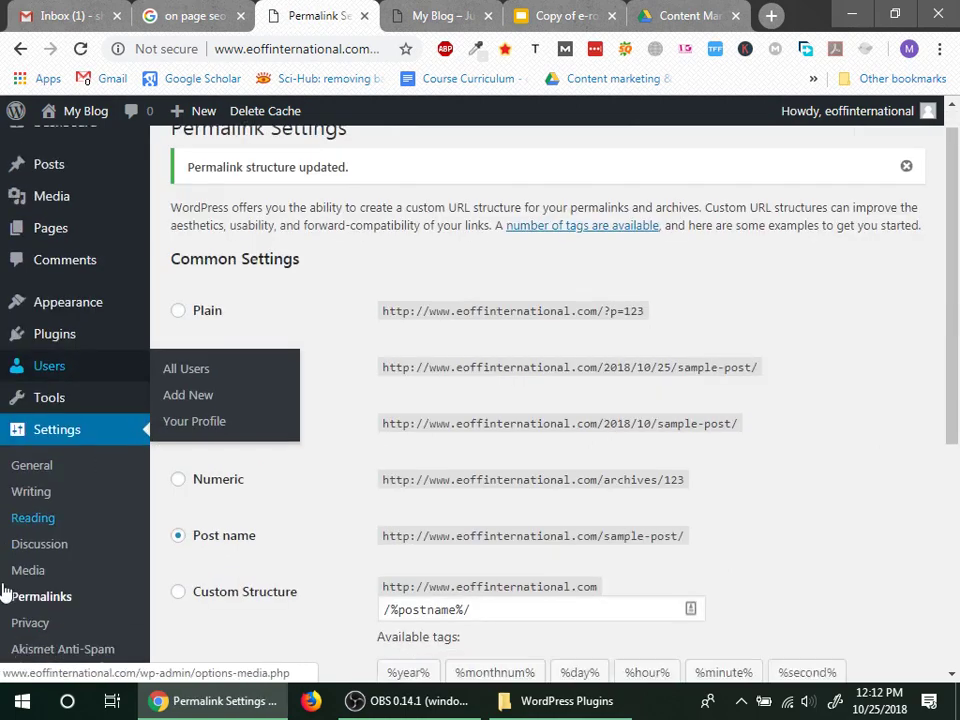
pyautogui.scroll(-4, 5, 594)
pyautogui.click(118, 614)
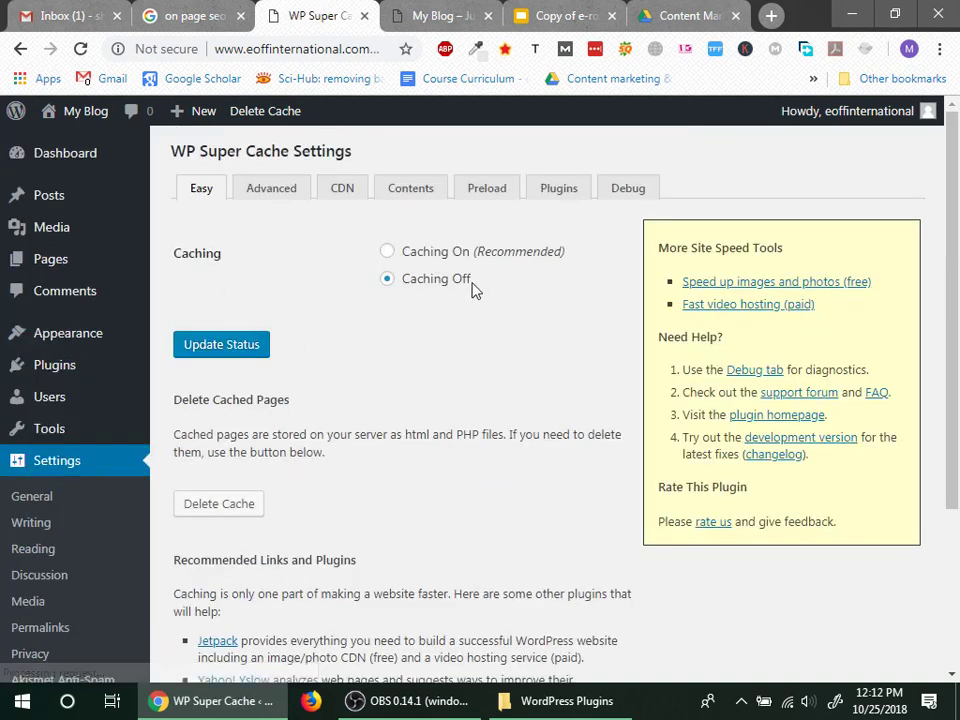
# Step: Select Caching On in WP Super Cache's Easy tab, update status, and return to the Recommended Plugins slide
pyautogui.click(430, 252)
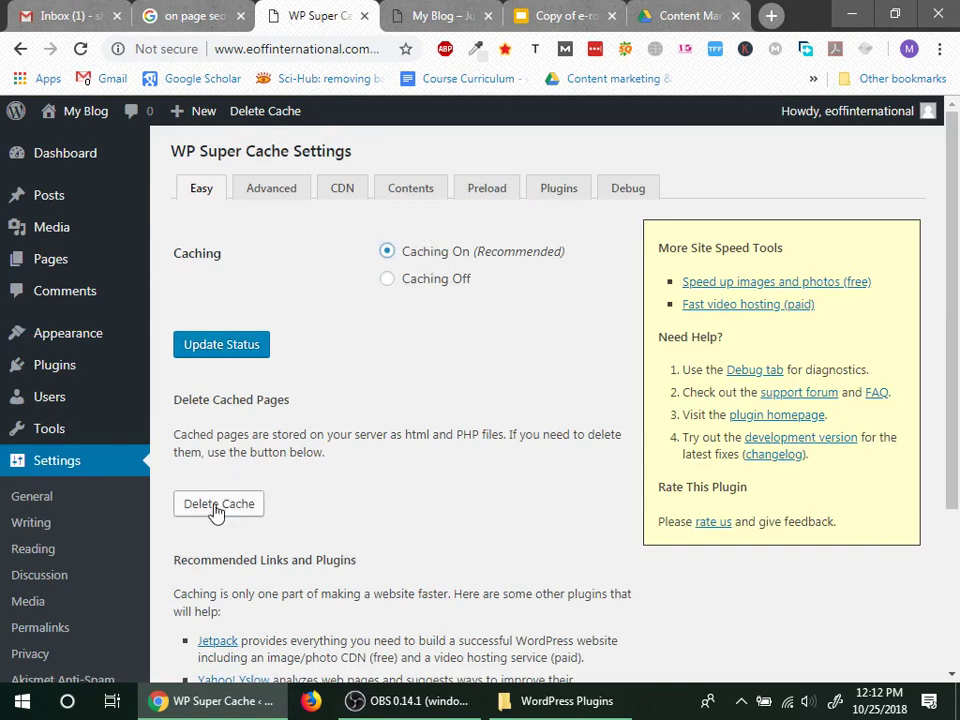
pyautogui.click(271, 190)
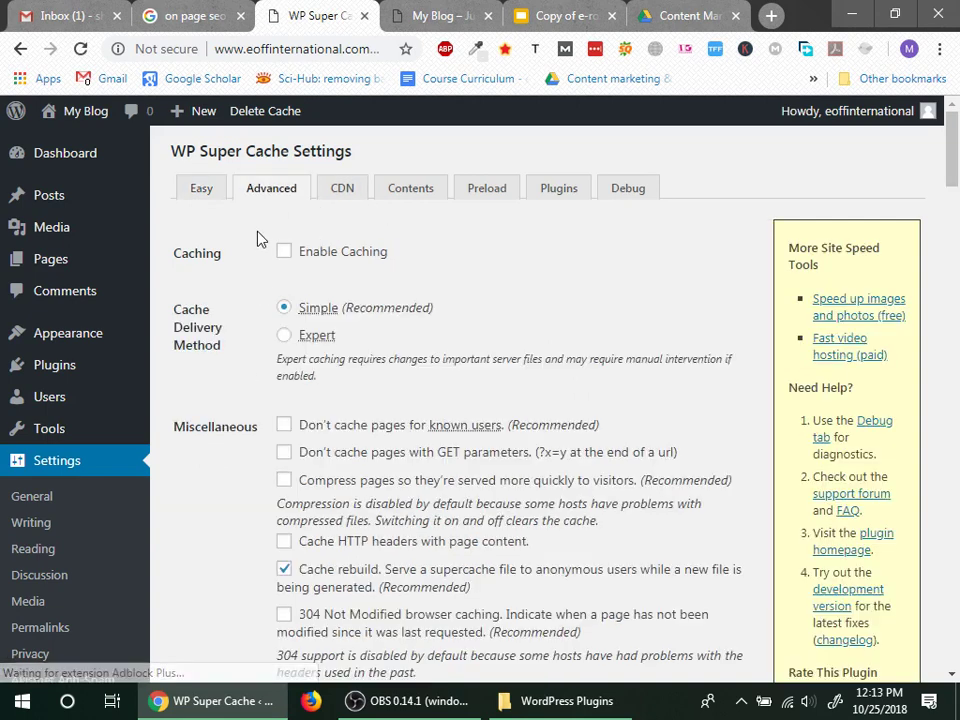
pyautogui.click(200, 196)
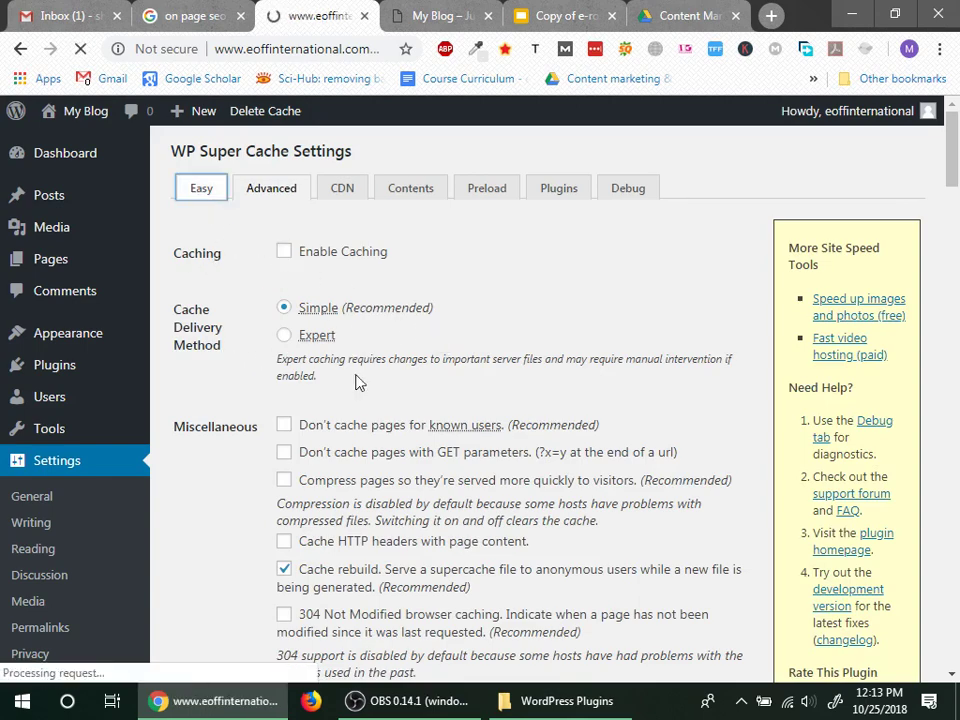
pyautogui.click(411, 254)
pyautogui.scroll(-3, 288, 597)
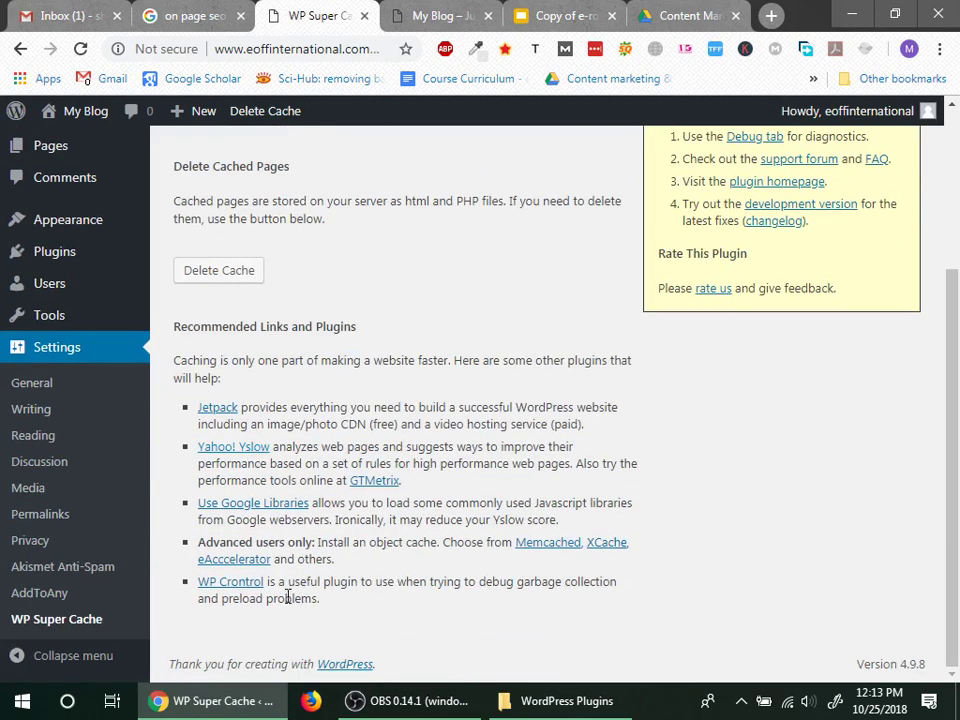
pyautogui.scroll(3, 323, 588)
pyautogui.click(259, 346)
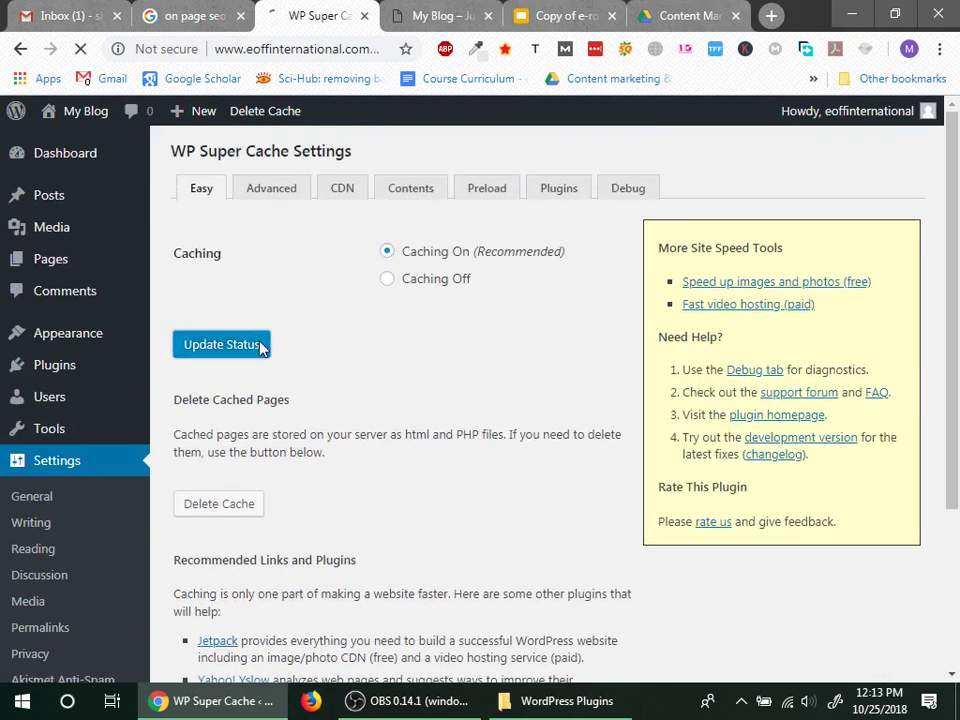
pyautogui.moveTo(122, 334)
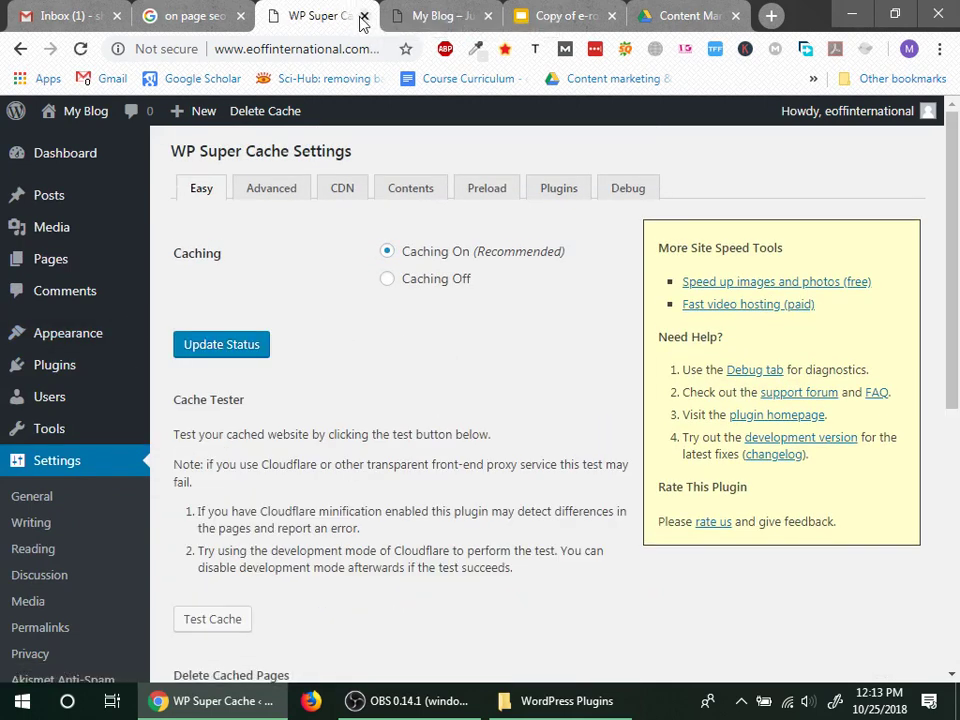
pyautogui.click(525, 14)
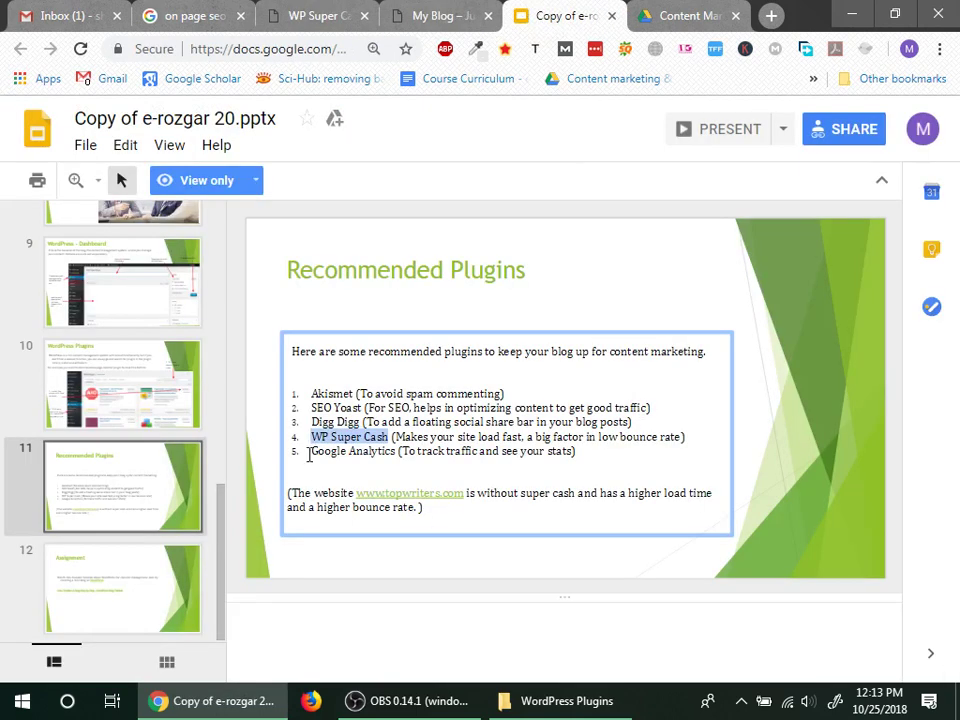
pyautogui.moveTo(313, 450); pyautogui.dragTo(364, 452)
pyautogui.click(370, 450)
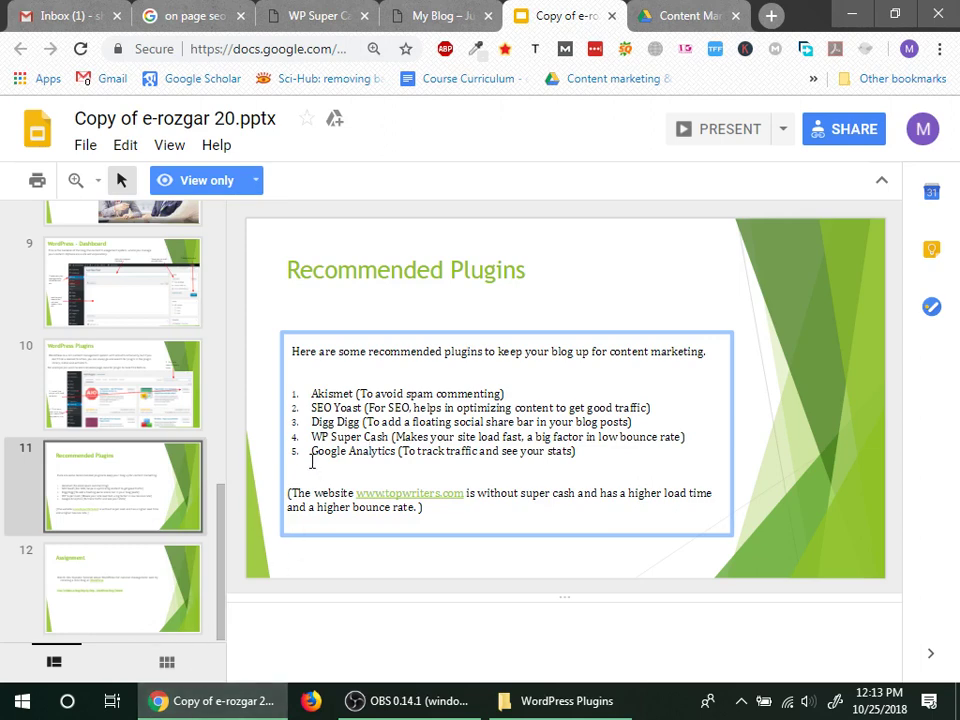
pyautogui.moveTo(397, 454); pyautogui.dragTo(299, 455)
# Step: Return to the WordPress admin and open the Add Plugins page
pyautogui.click(450, 14)
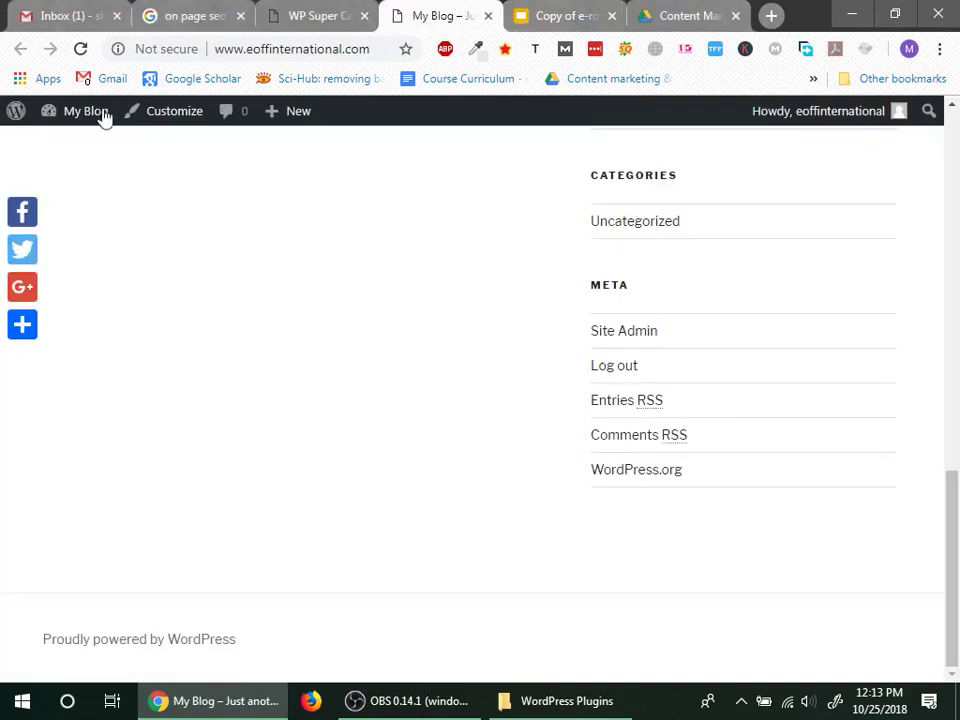
pyautogui.click(315, 15)
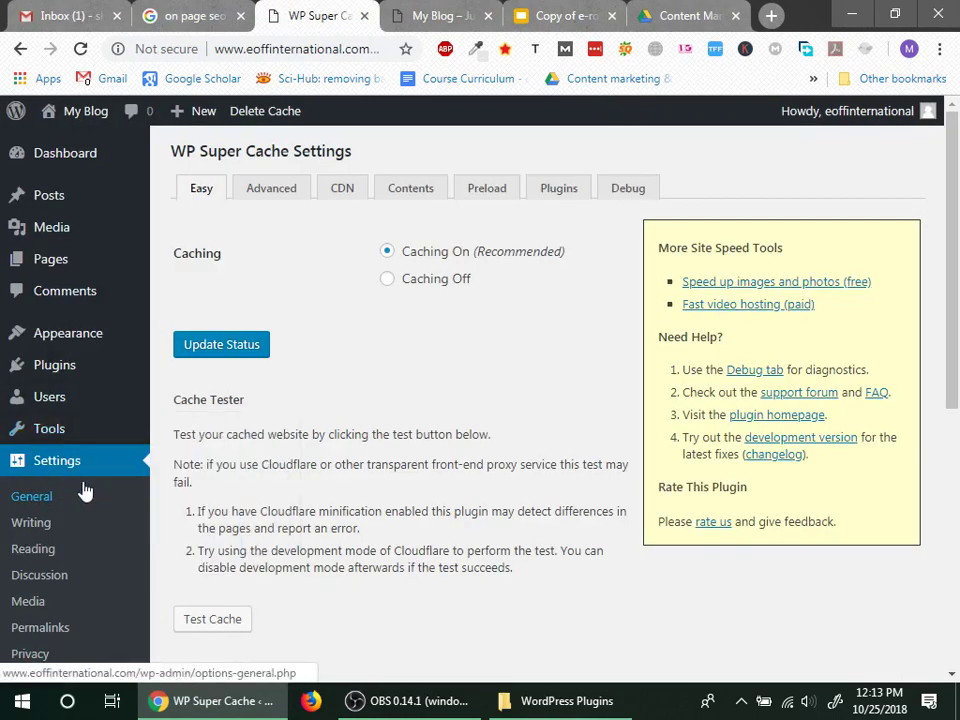
pyautogui.moveTo(37, 449)
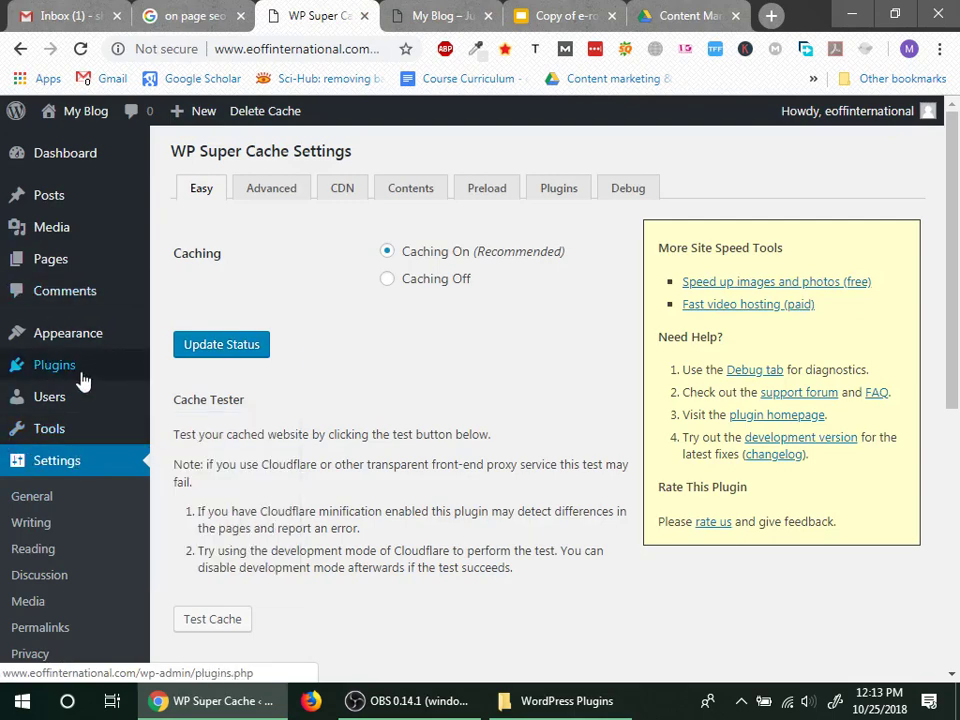
pyautogui.moveTo(81, 375)
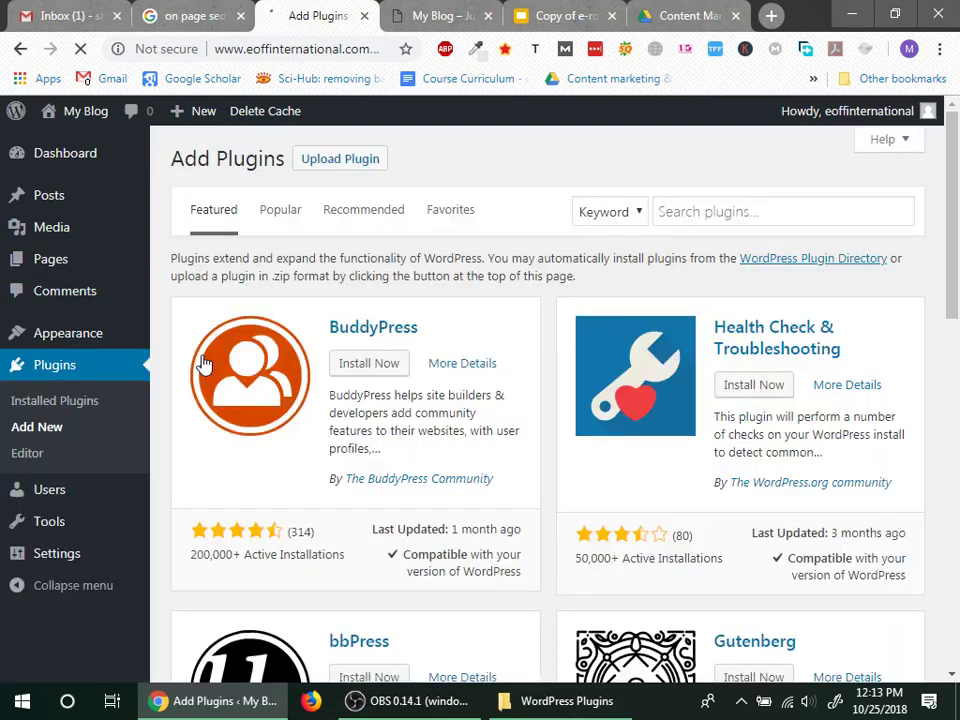
pyautogui.click(357, 170)
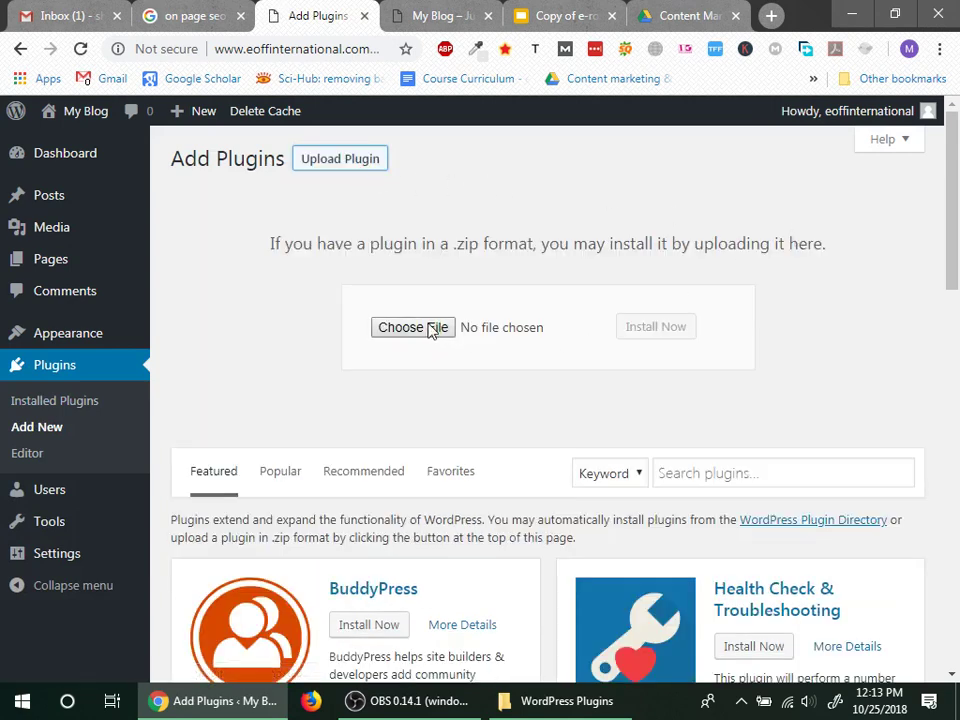
# Step: Search the plugin directory for 'Google Analytics' and review the results from the top
pyautogui.click(842, 471)
pyautogui.write('Google Analytics')
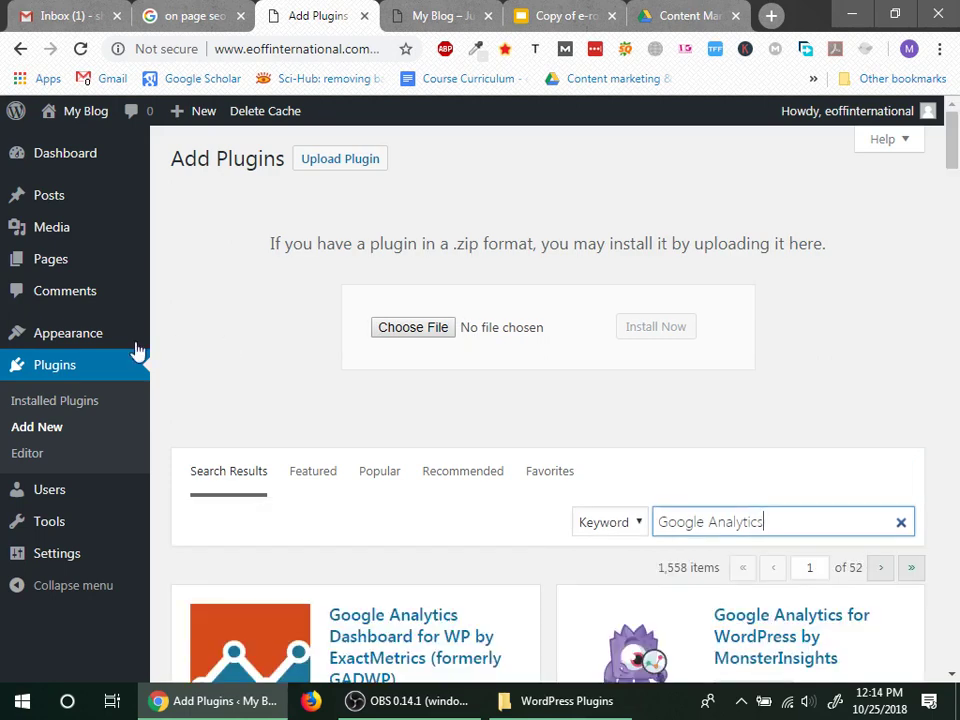
pyautogui.scroll(-3, 251, 411)
pyautogui.moveTo(253, 413)
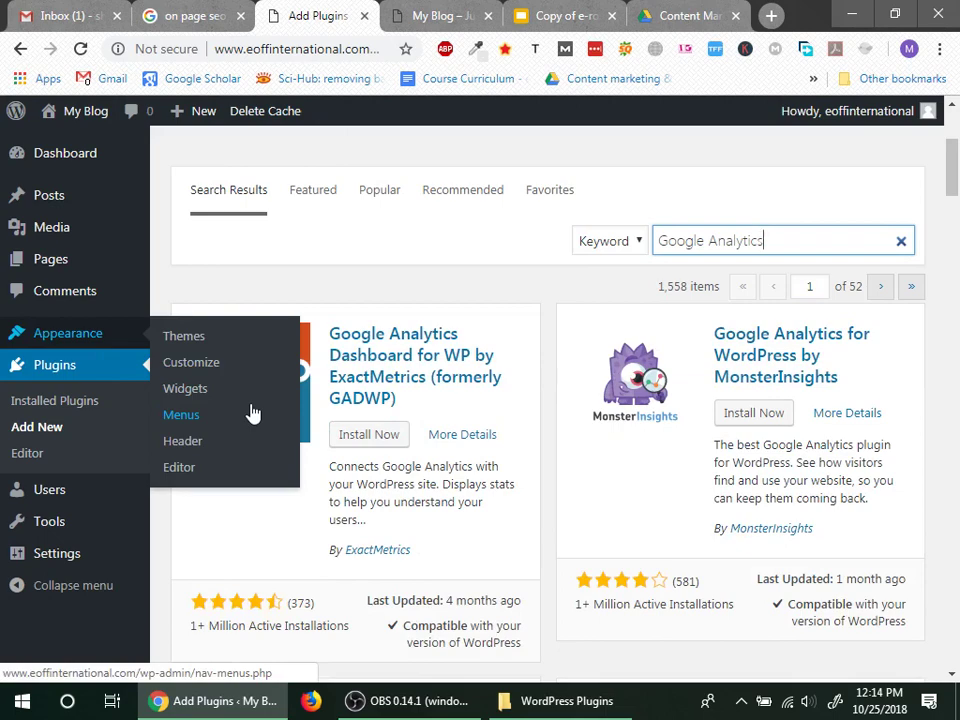
pyautogui.scroll(-3, 407, 450)
pyautogui.scroll(3, 390, 420)
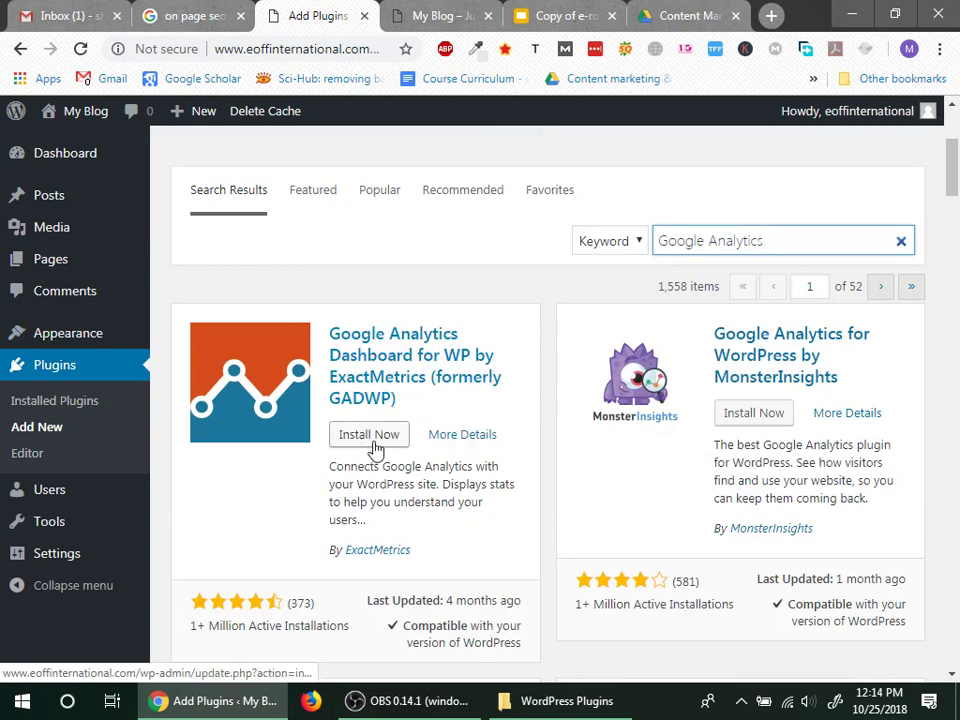
# Step: Install and activate the Google Analytics Dashboard plugin by ExactMetrics
pyautogui.click(376, 446)
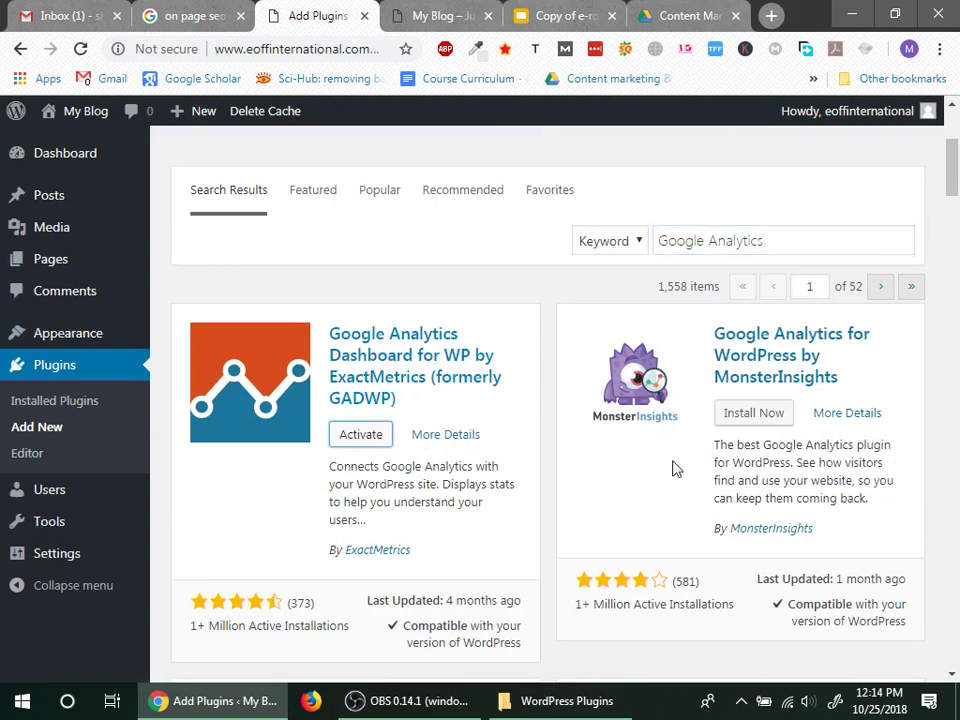
pyautogui.click(353, 447)
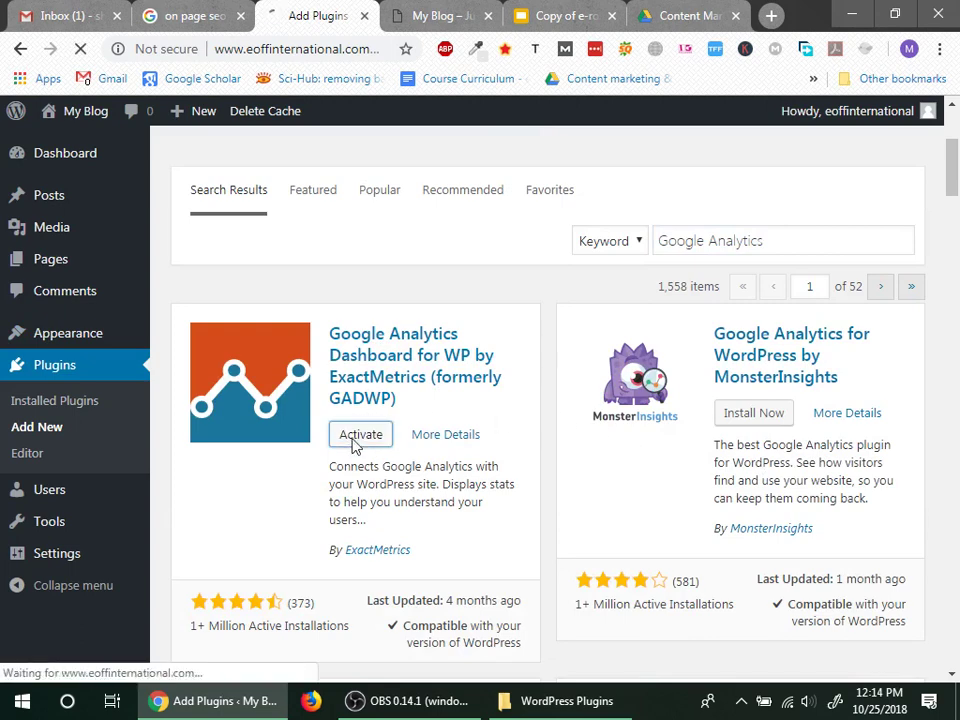
pyautogui.scroll(-2, 360, 448)
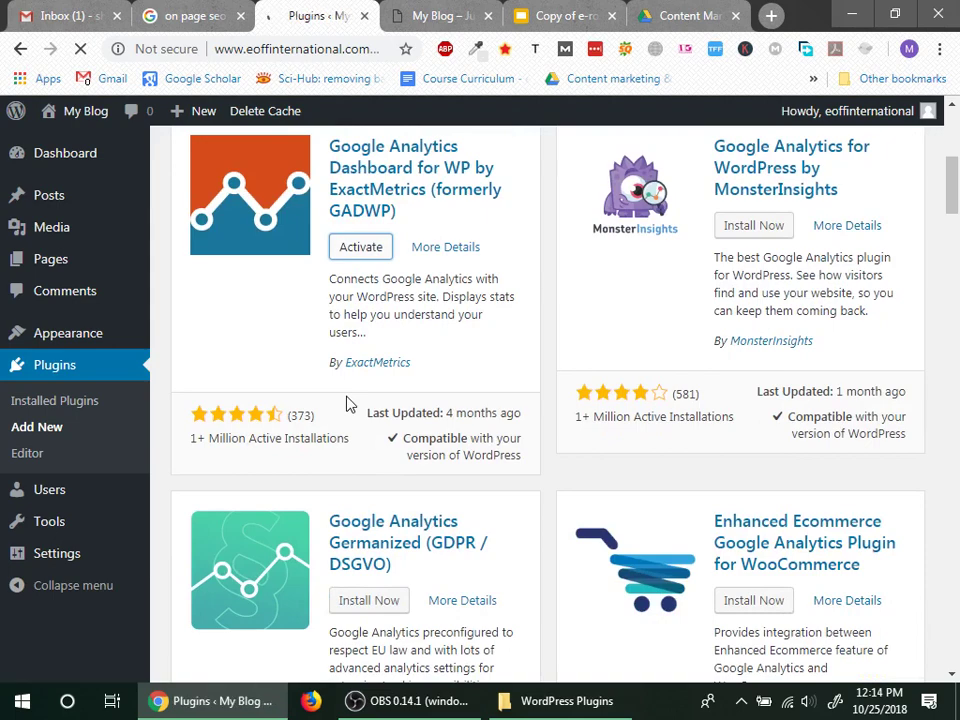
pyautogui.scroll(-2, 542, 321)
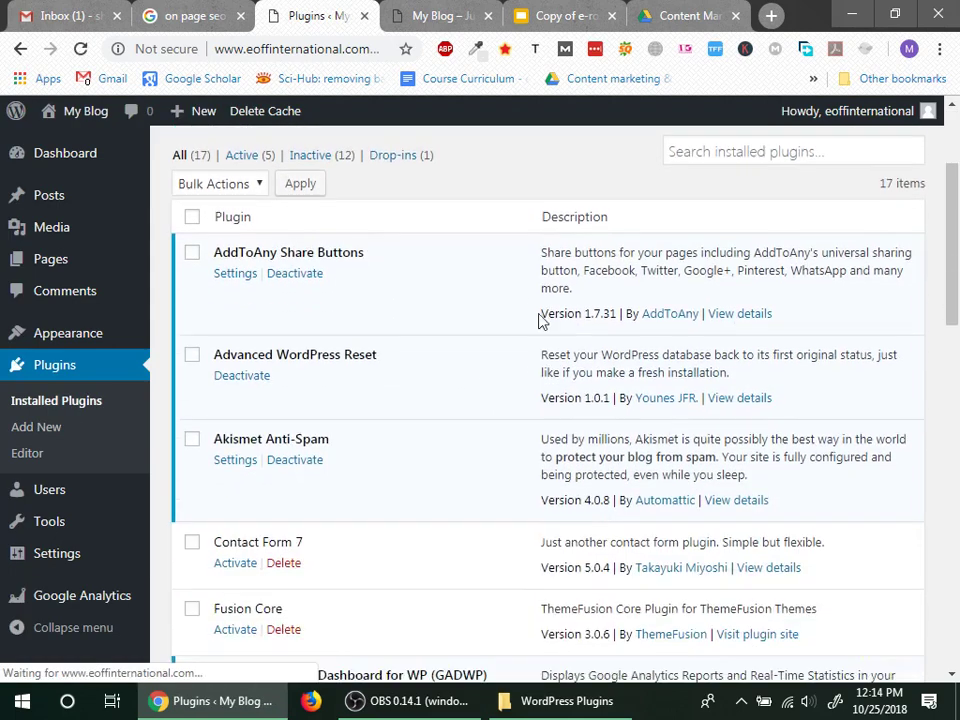
pyautogui.scroll(2, 447, 364)
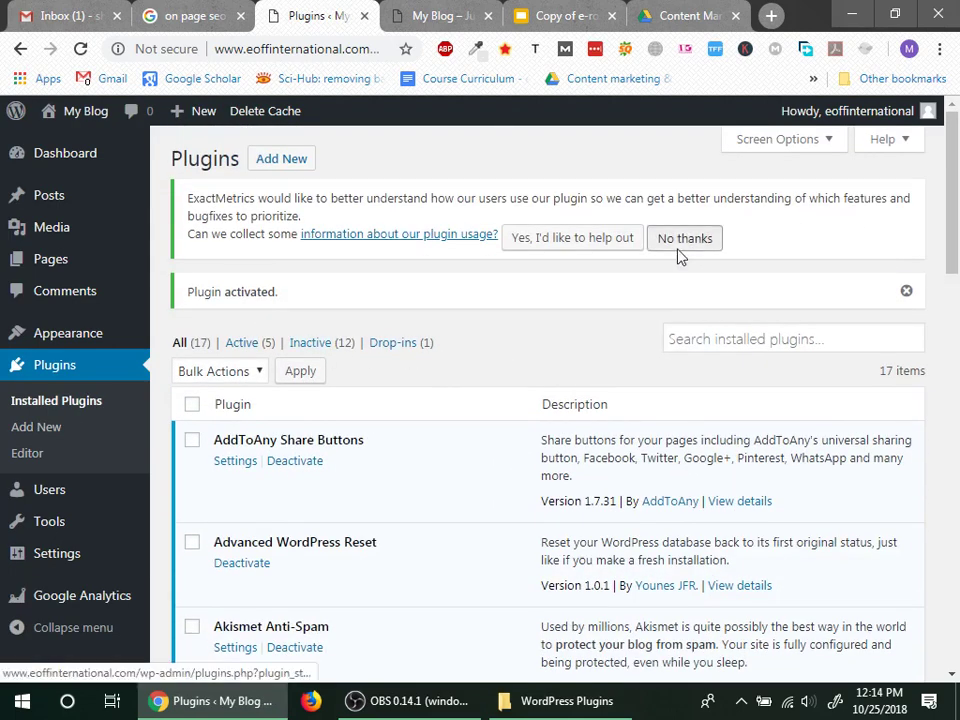
# Step: Decline usage-data sharing and open Google Analytics > General Settings for authorization
pyautogui.click(683, 240)
pyautogui.scroll(-3, 450, 420)
pyautogui.moveTo(90, 612)
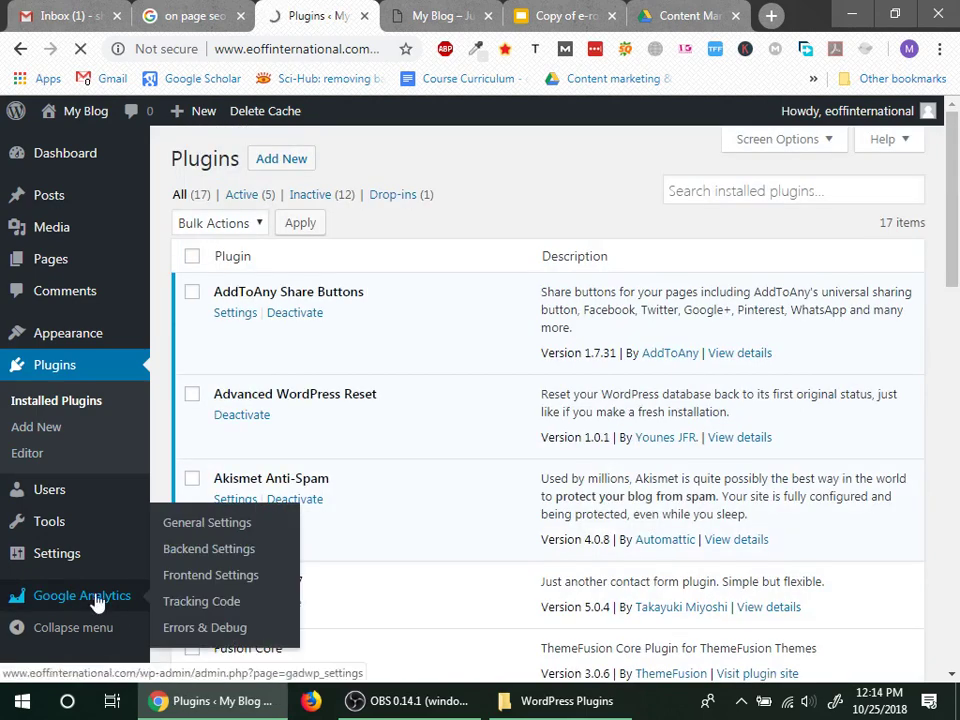
pyautogui.click(96, 600)
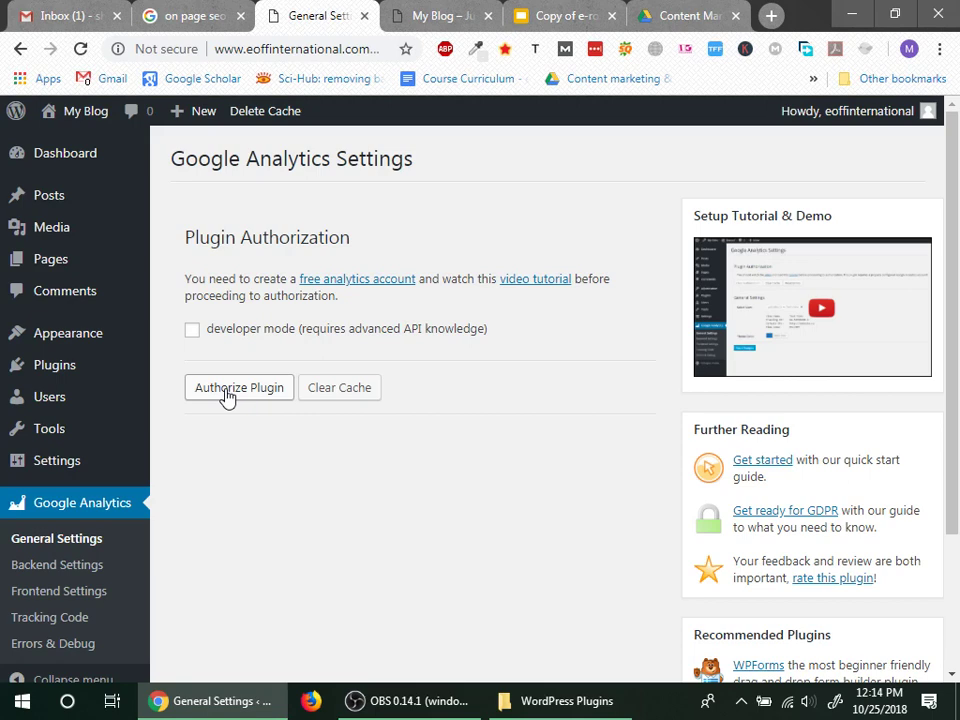
pyautogui.click(771, 18)
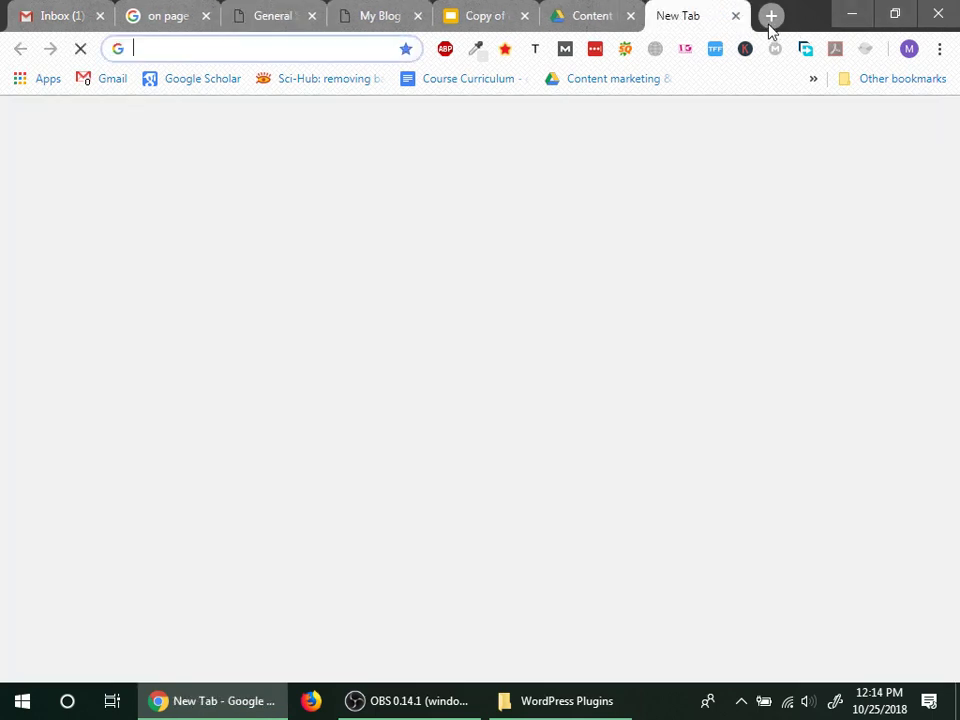
# Step: Search 'google analytics' in the new tab, open the official Google Analytics site, then view Gmail
pyautogui.moveTo(665, 8); pyautogui.dragTo(275, 10)
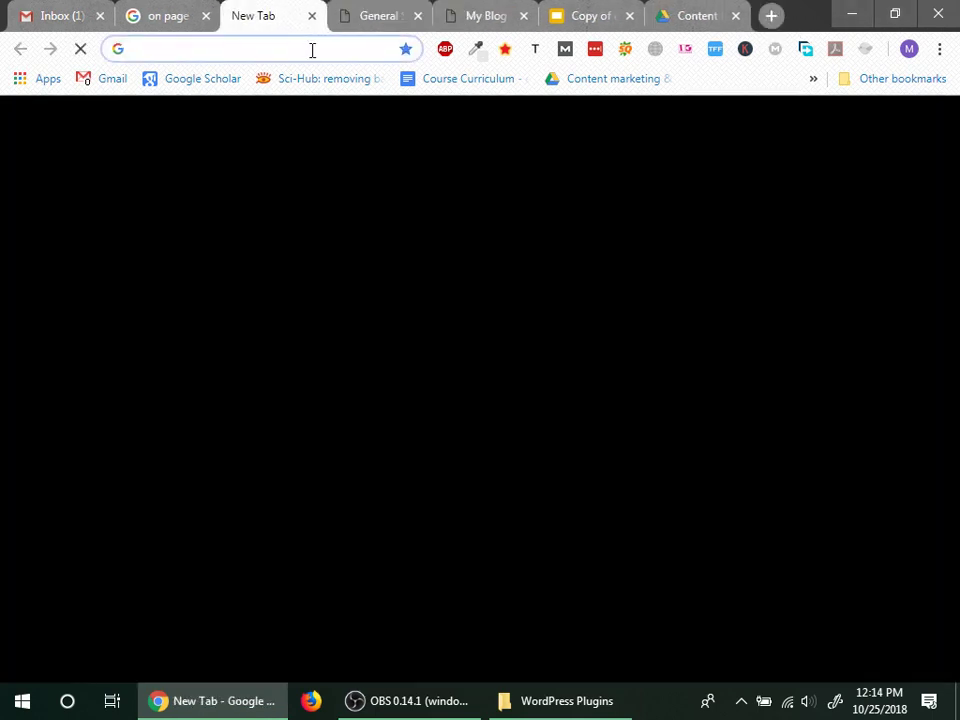
pyautogui.write('google analytics')
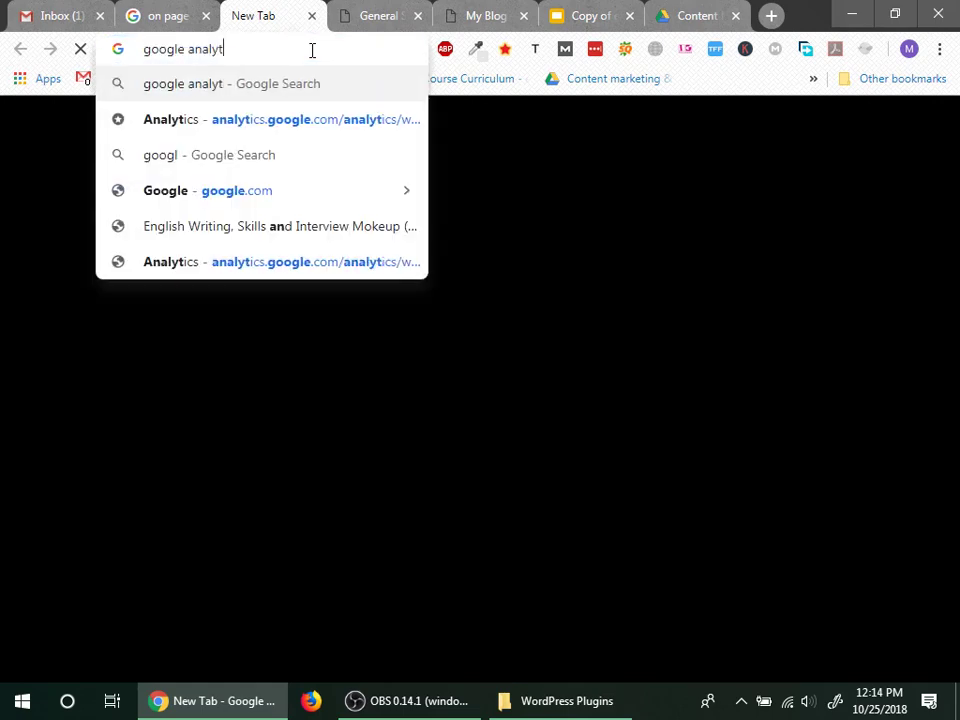
pyautogui.press('Return')
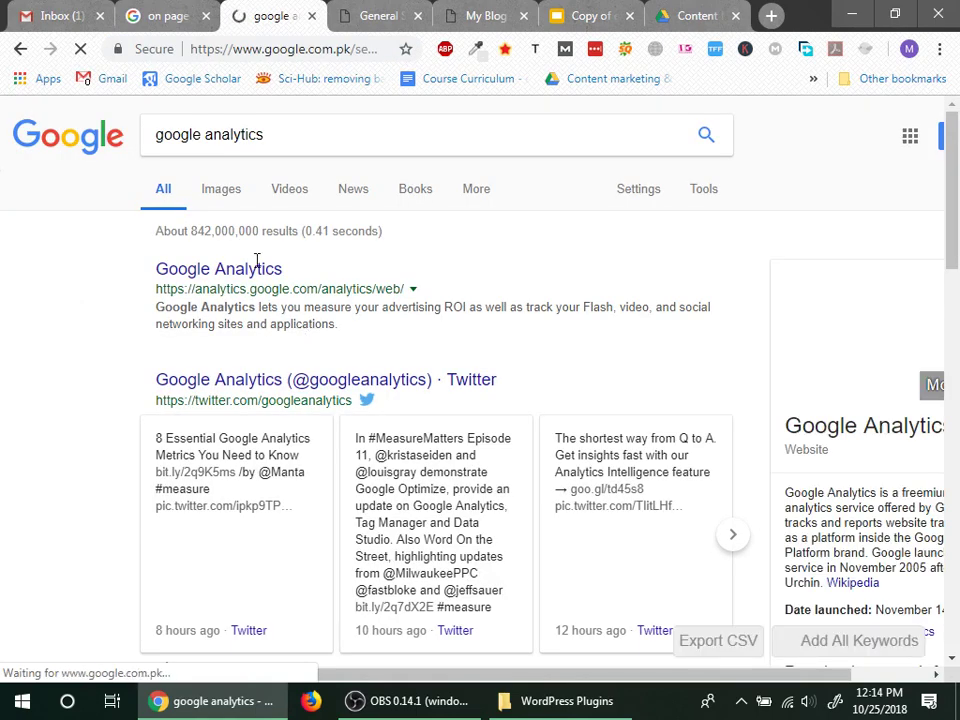
pyautogui.click(255, 271)
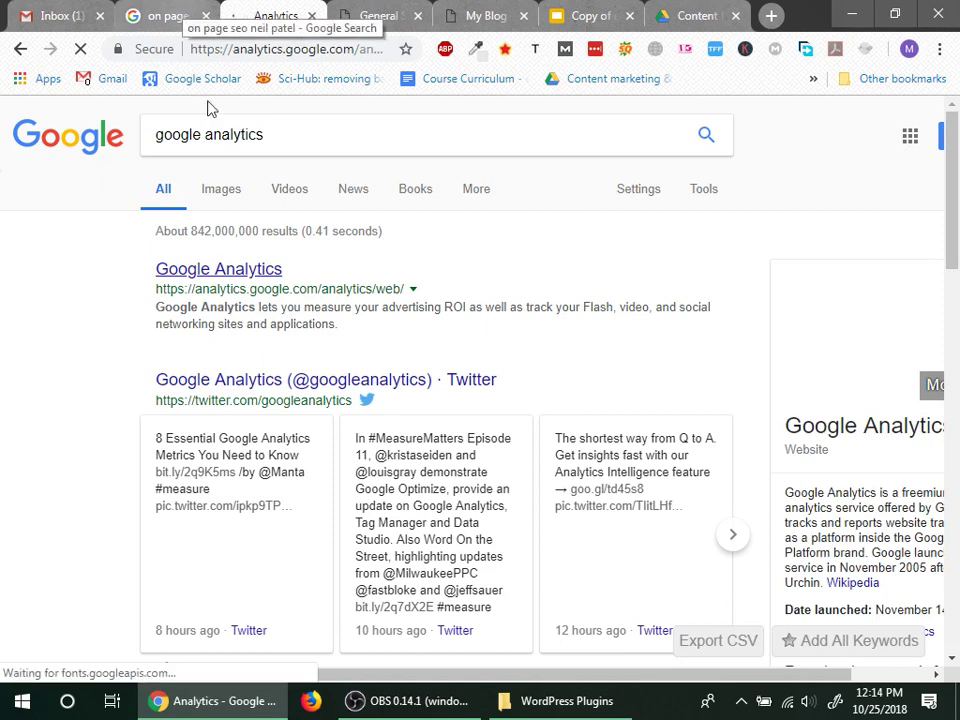
pyautogui.click(68, 10)
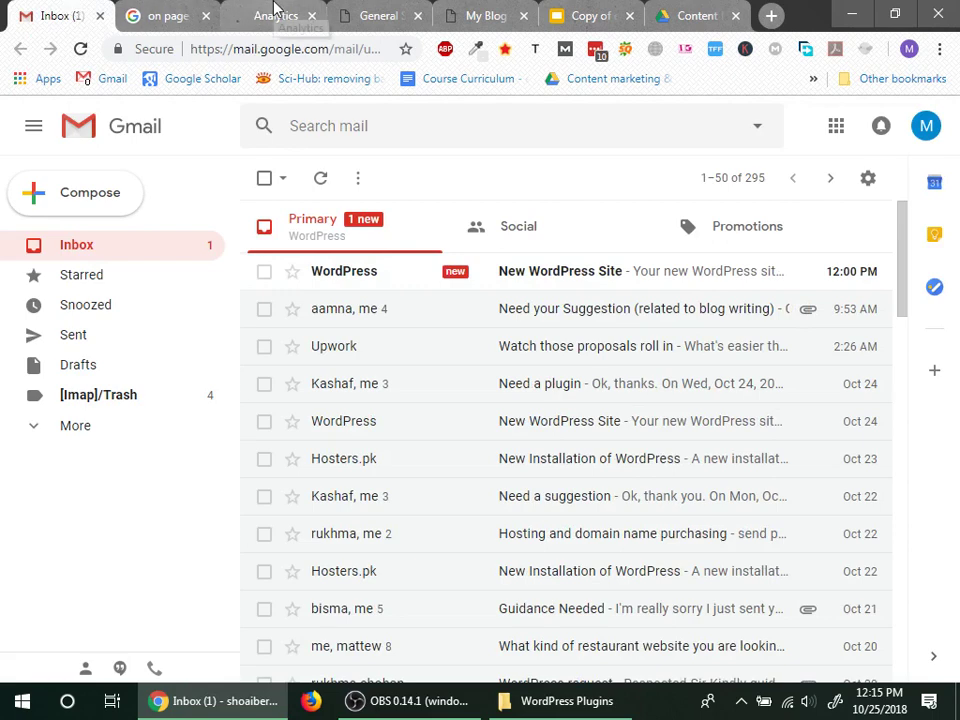
# Step: Move the Analytics browser tab next to the Gmail inbox tab
pyautogui.click(275, 16)
pyautogui.moveTo(240, 8); pyautogui.dragTo(197, 9)
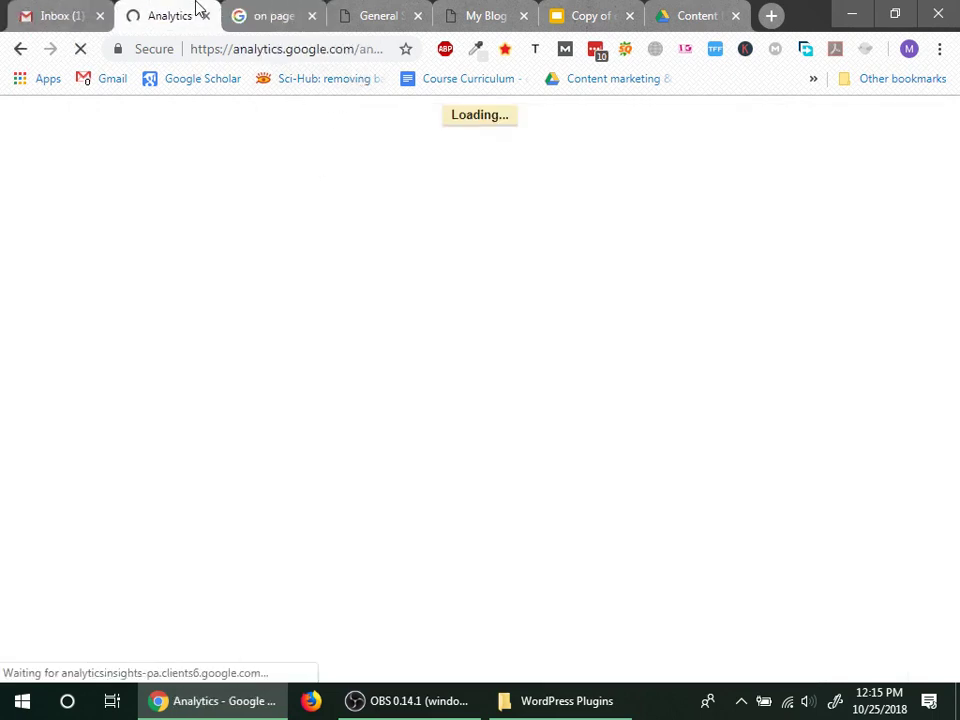
pyautogui.click(71, 8)
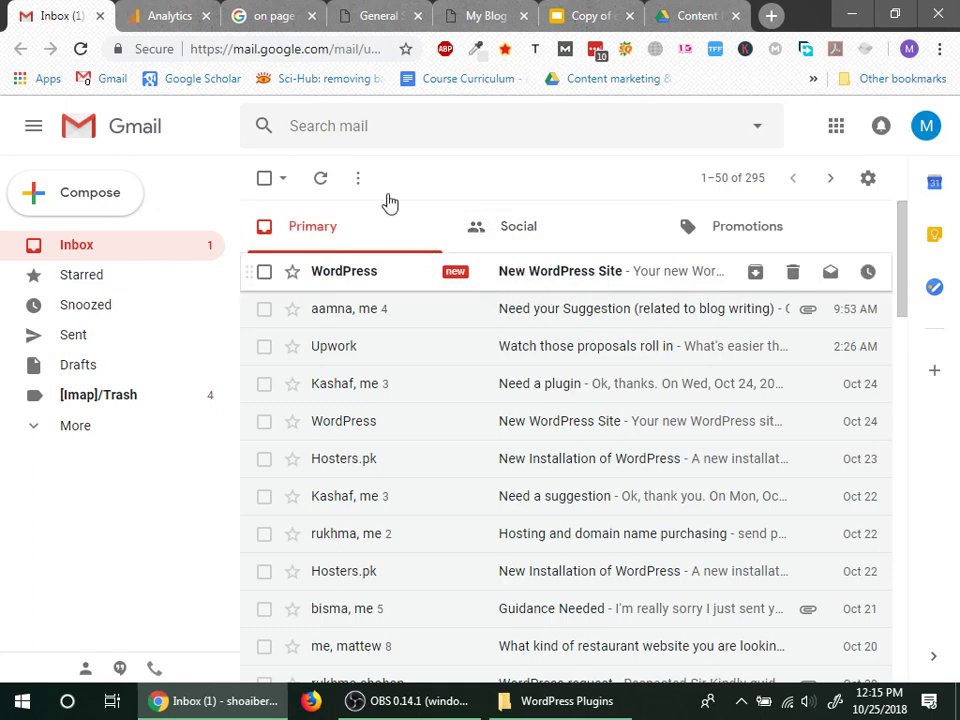
# Step: View the New WordPress Site email, return to the inbox, then bring Google Analytics forward
pyautogui.click(420, 271)
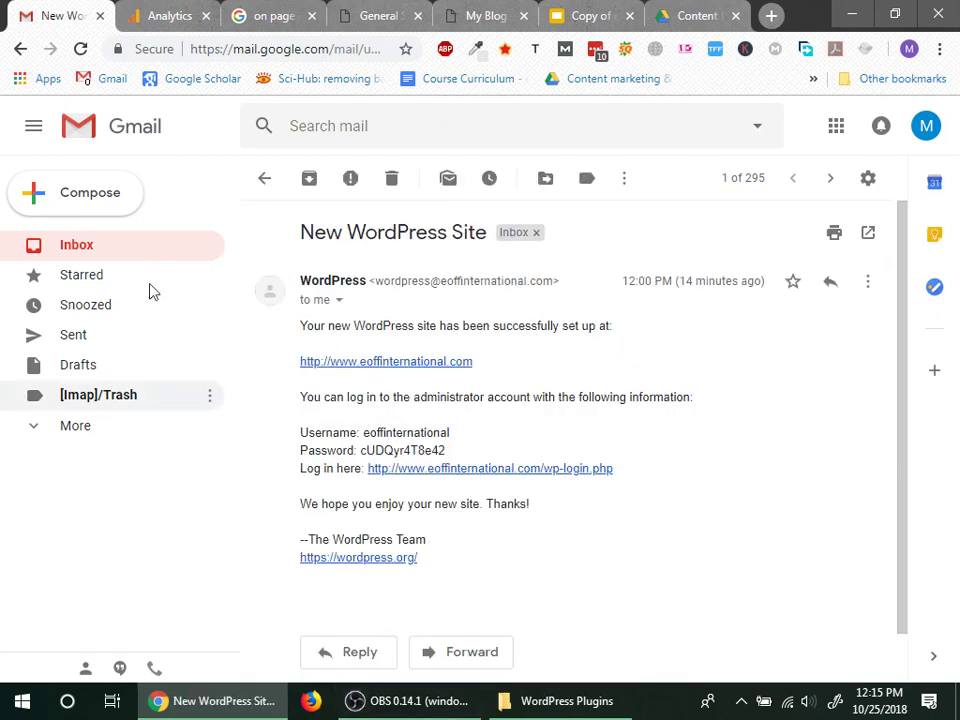
pyautogui.click(264, 180)
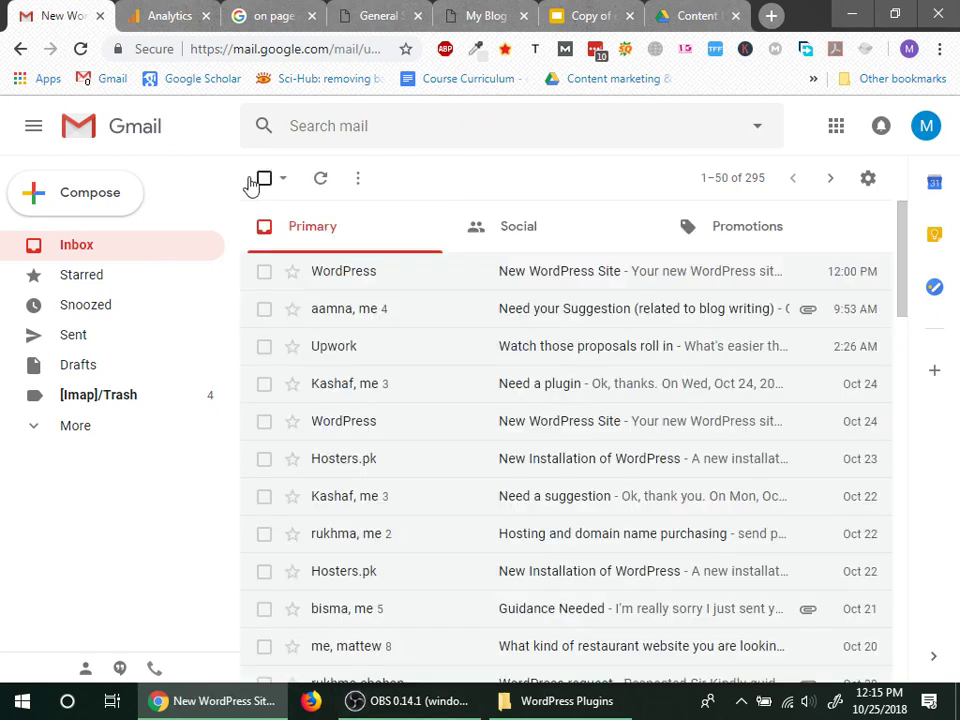
pyautogui.click(166, 10)
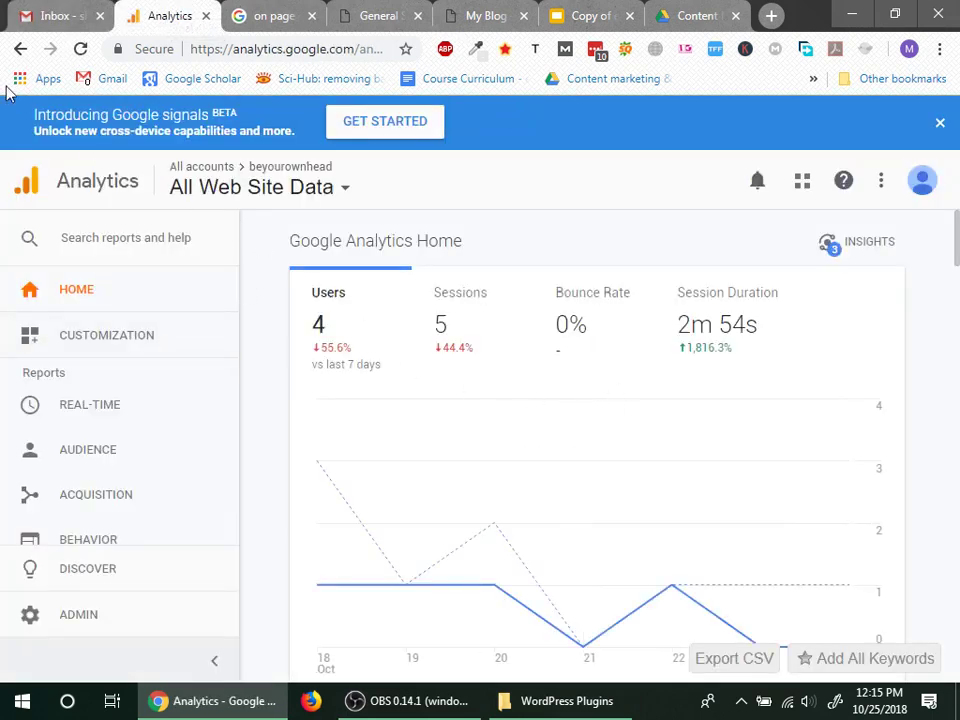
# Step: Switch Google Analytics to a different signed-in Google account and start signing up
pyautogui.click(922, 184)
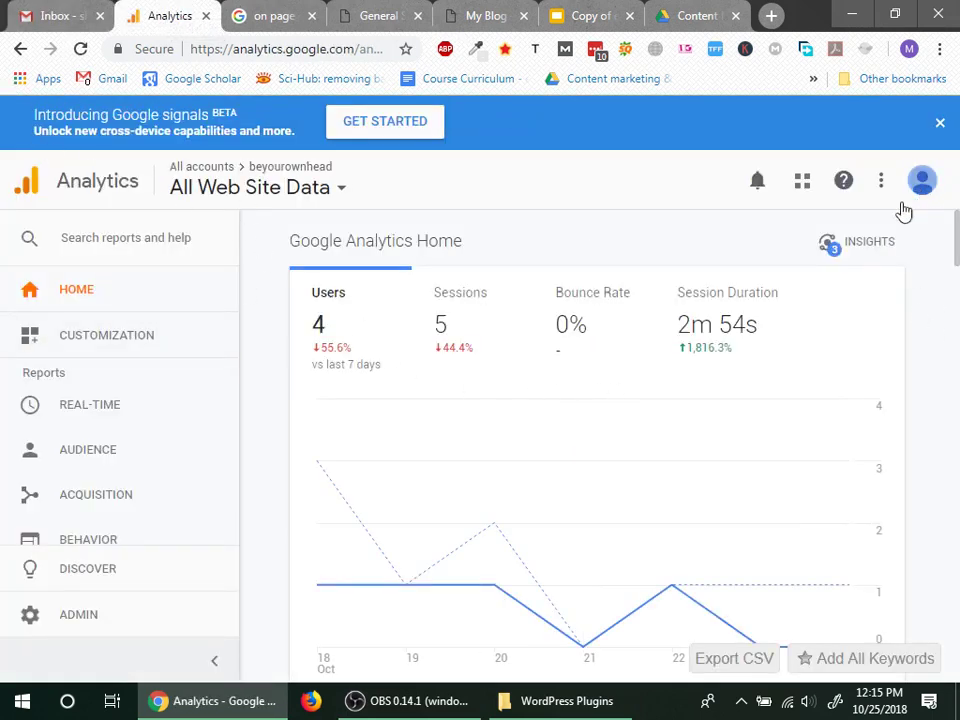
pyautogui.click(763, 285)
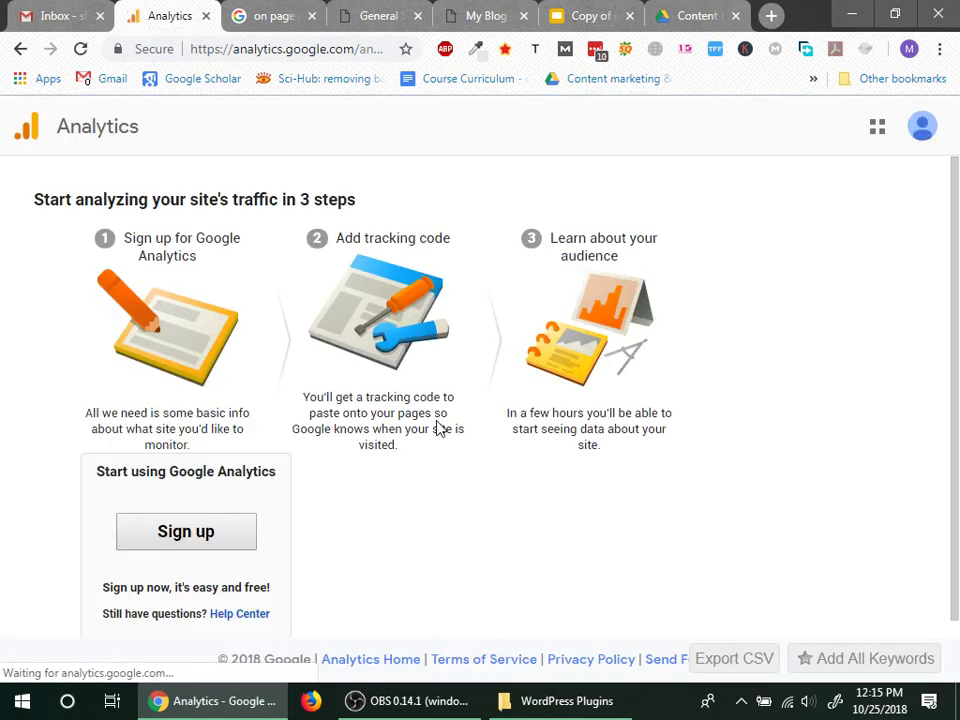
pyautogui.scroll(-1, 135, 553)
pyautogui.click(195, 516)
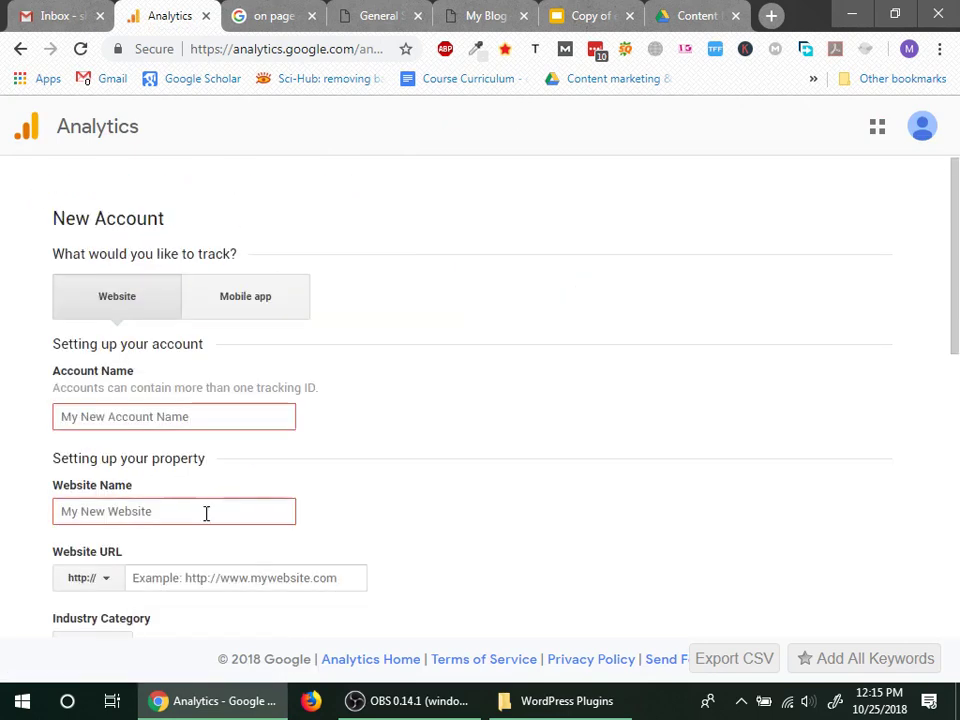
# Step: Enter 'eoff' as the new Analytics Account Name
pyautogui.click(182, 420)
pyautogui.click(420, 473)
pyautogui.click(200, 416)
pyautogui.write('eoffinternational')
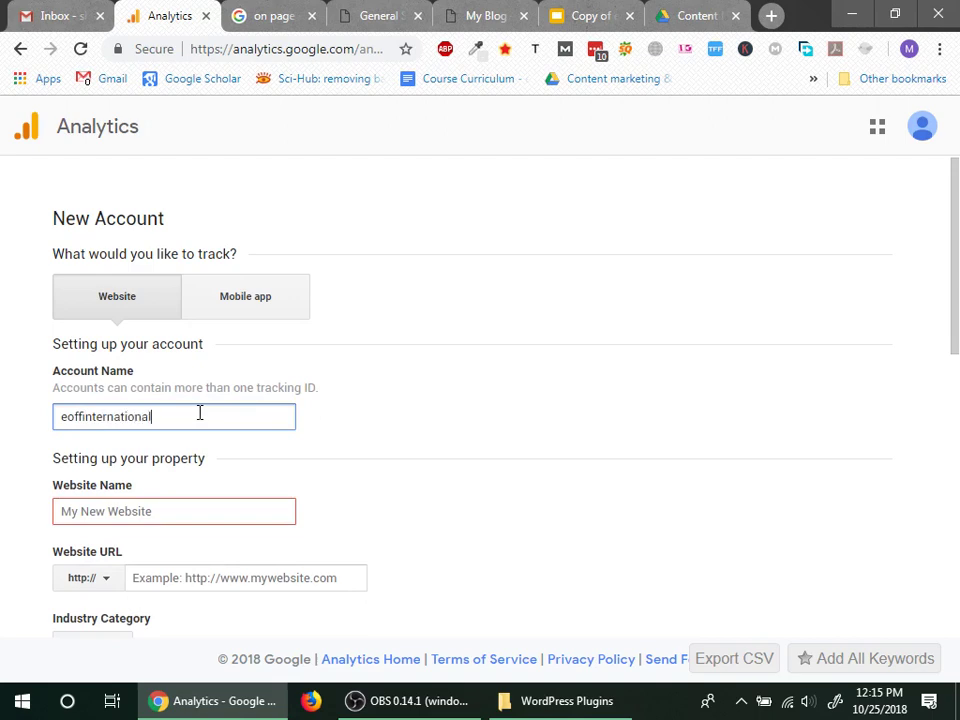
pyautogui.press('Tab')
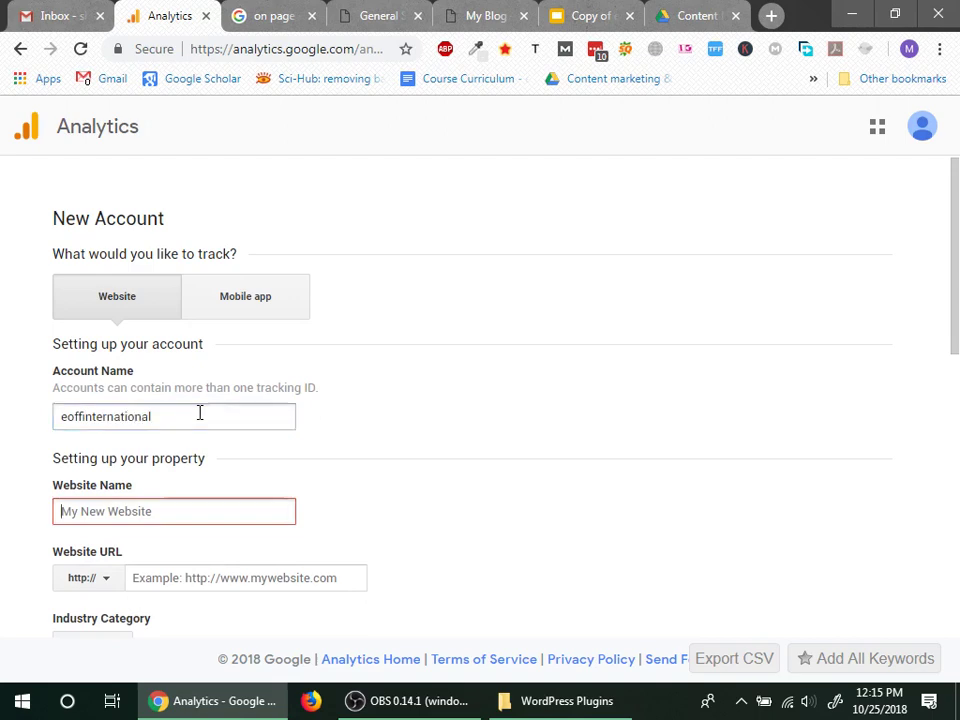